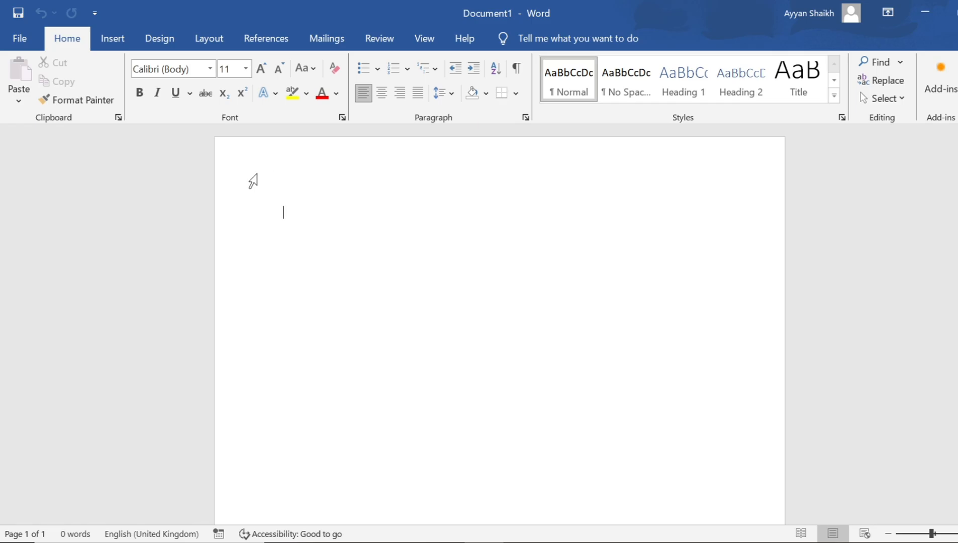
Write the text "INSERT TAB" on the first line of the blank document
{"action": "left_click", "coordinate": [121, 45]}
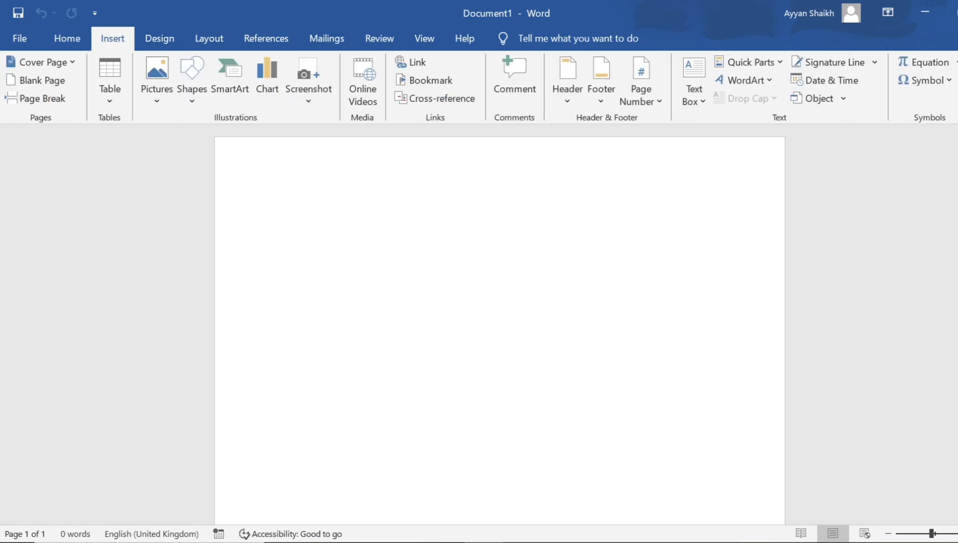
{"action": "type", "text": "INS"}
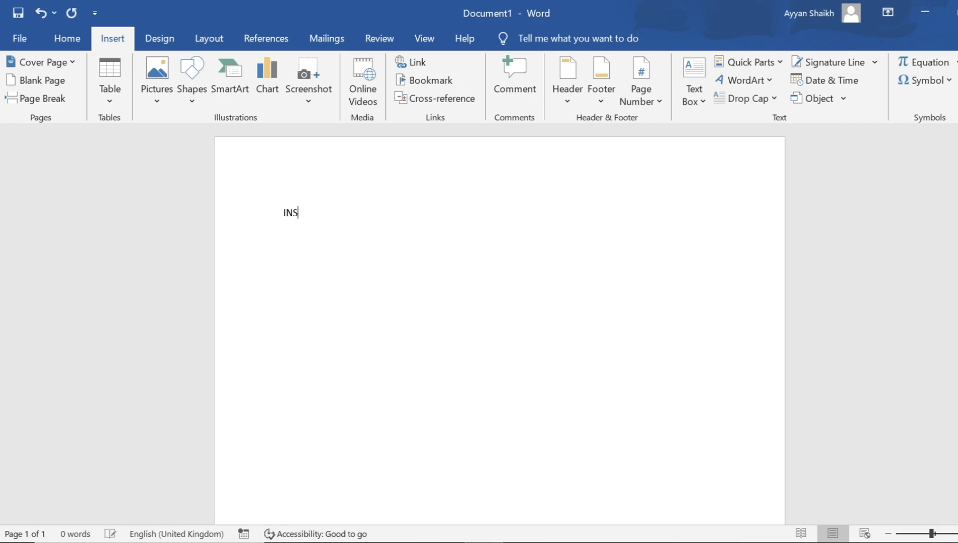
{"action": "type", "text": "ERT TAB"}
Enlarge the "INSERT TAB" text to font size 48
{"action": "left_click_drag", "start_coordinate": [336, 214], "coordinate": [248, 200]}
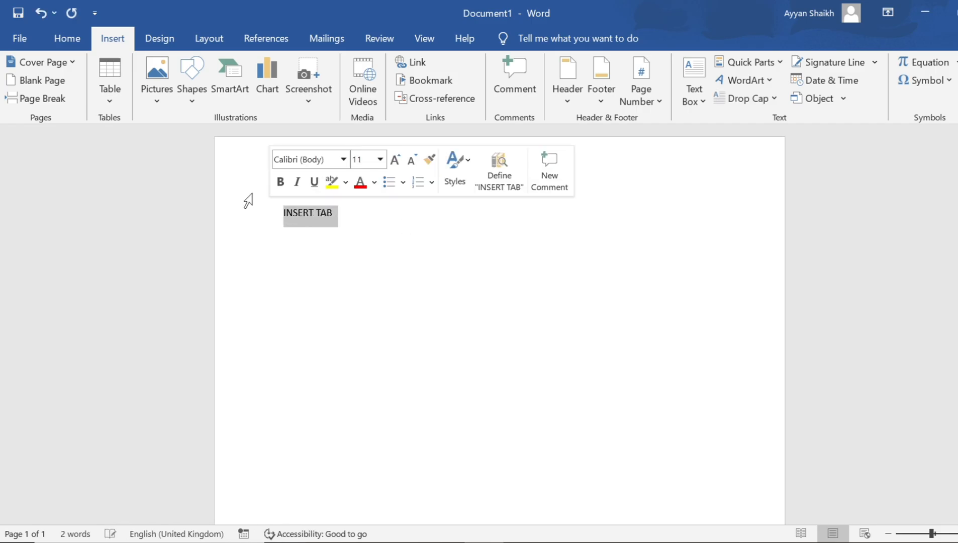
{"action": "left_click", "coordinate": [73, 44]}
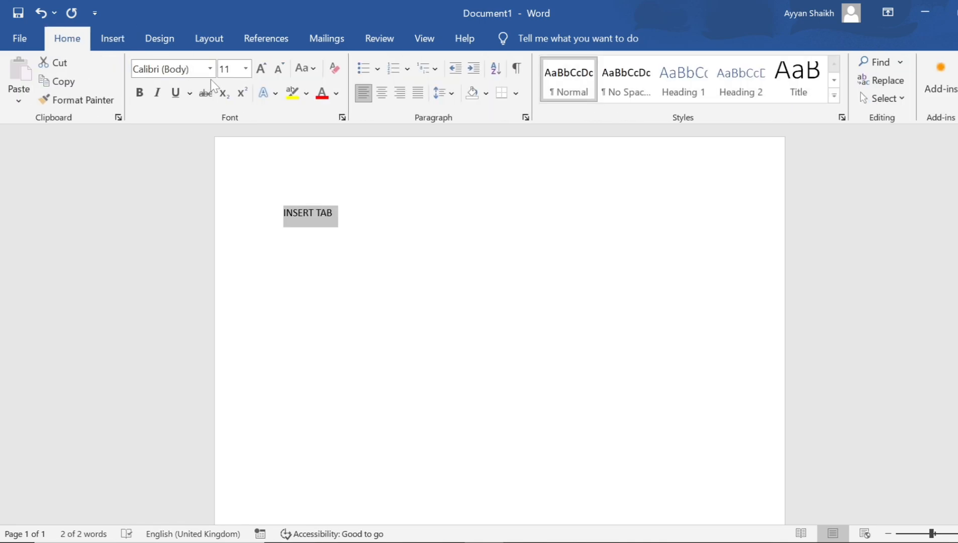
{"action": "left_click", "coordinate": [246, 70]}
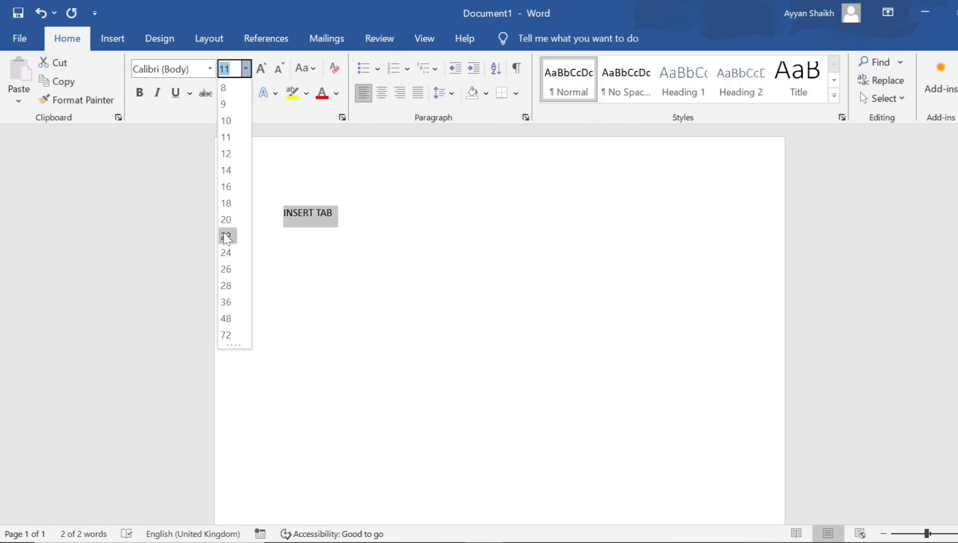
{"action": "left_click", "coordinate": [227, 319]}
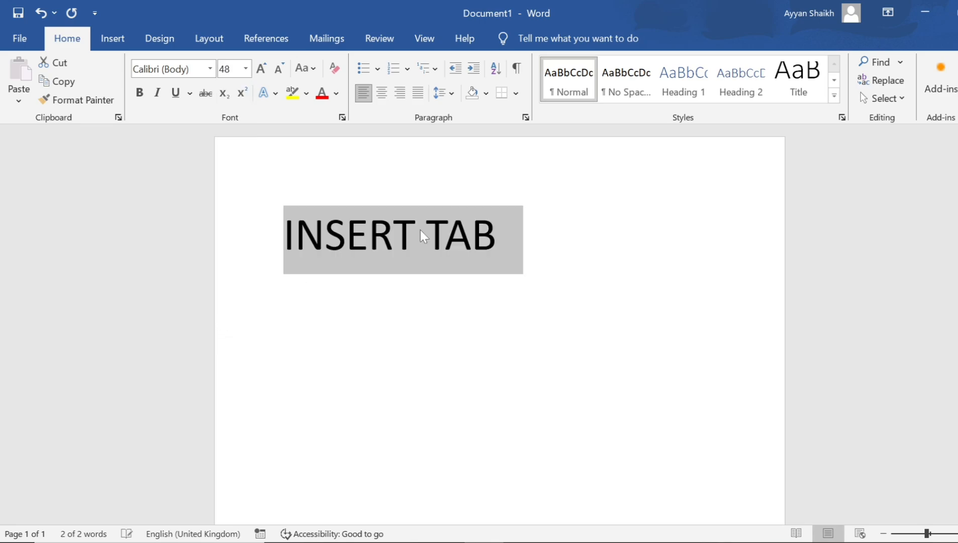
{"action": "left_click", "coordinate": [494, 235]}
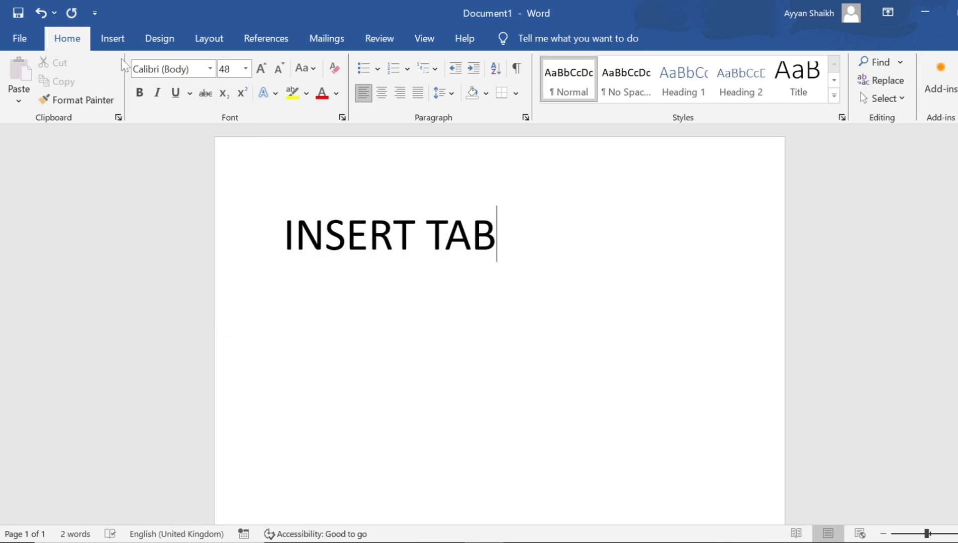
Delete the "INSERT TAB" text from the page
{"action": "left_click", "coordinate": [119, 42]}
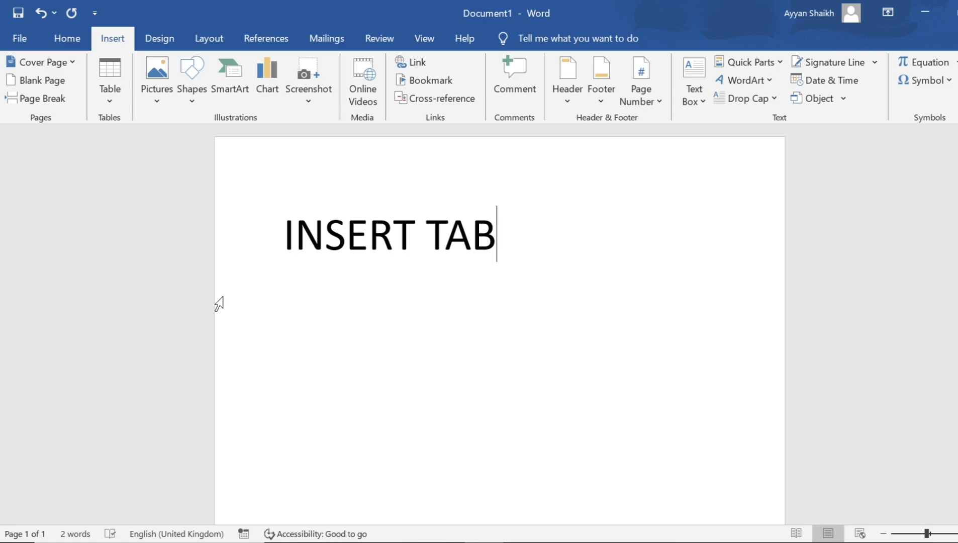
{"action": "left_click_drag", "start_coordinate": [283, 235], "coordinate": [523, 220]}
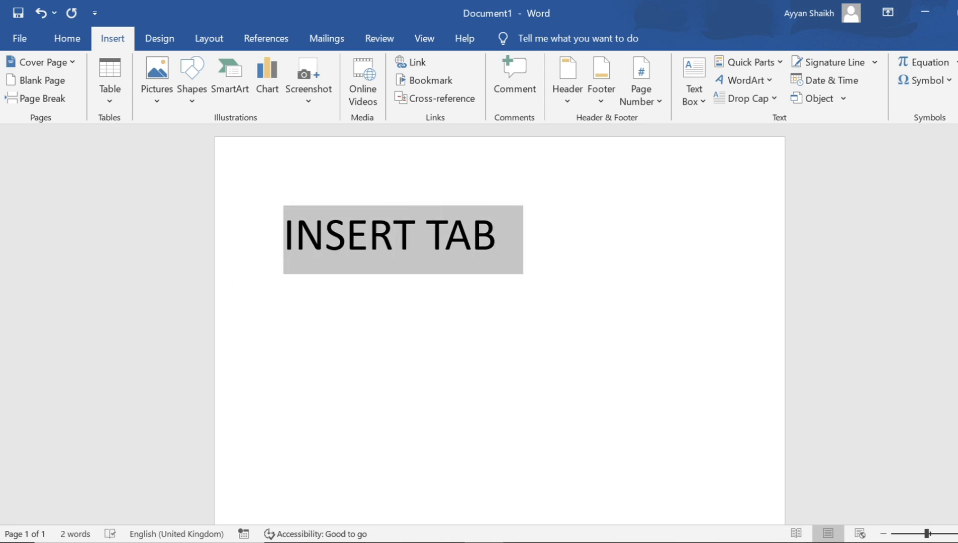
{"action": "key", "text": "BackSpace"}
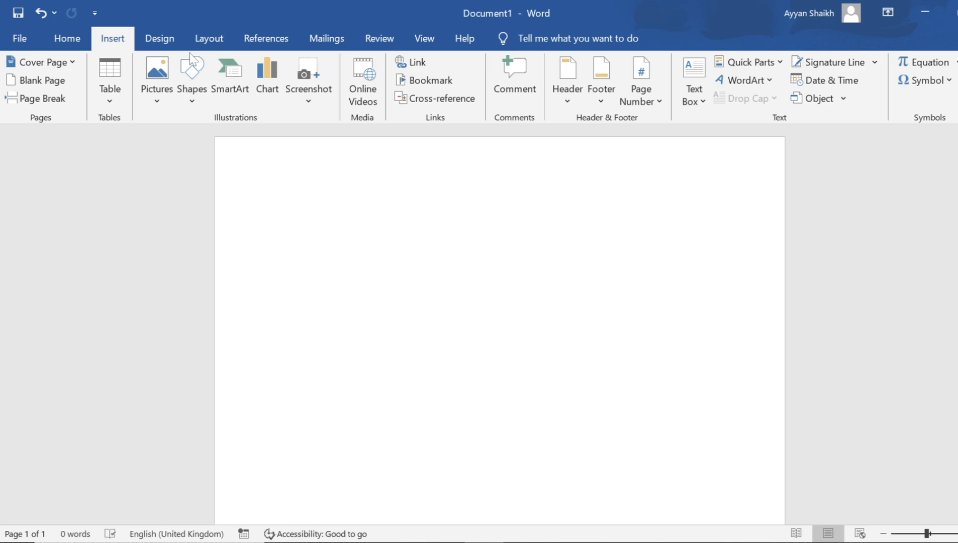
Set the font size to 20 at the start of the empty page
{"action": "left_click", "coordinate": [81, 39]}
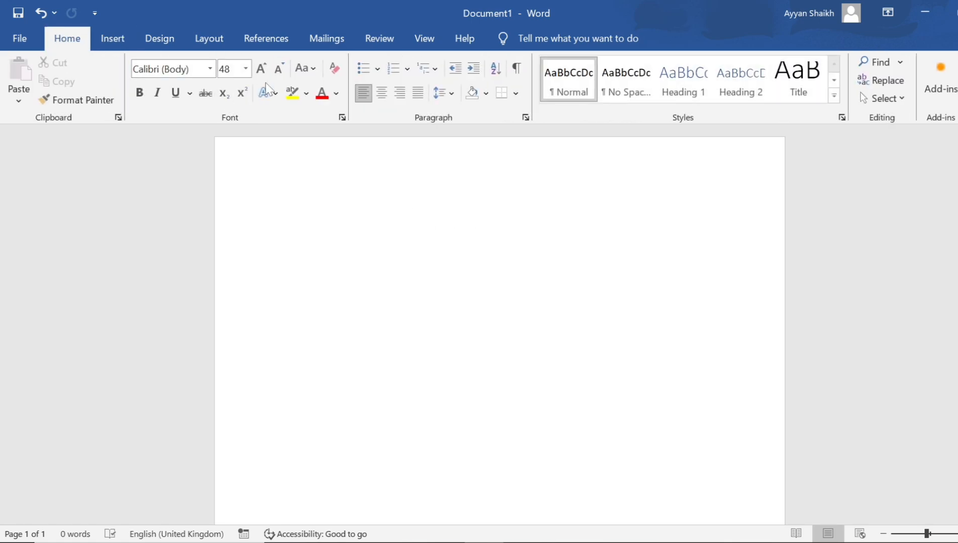
{"action": "left_click", "coordinate": [245, 68]}
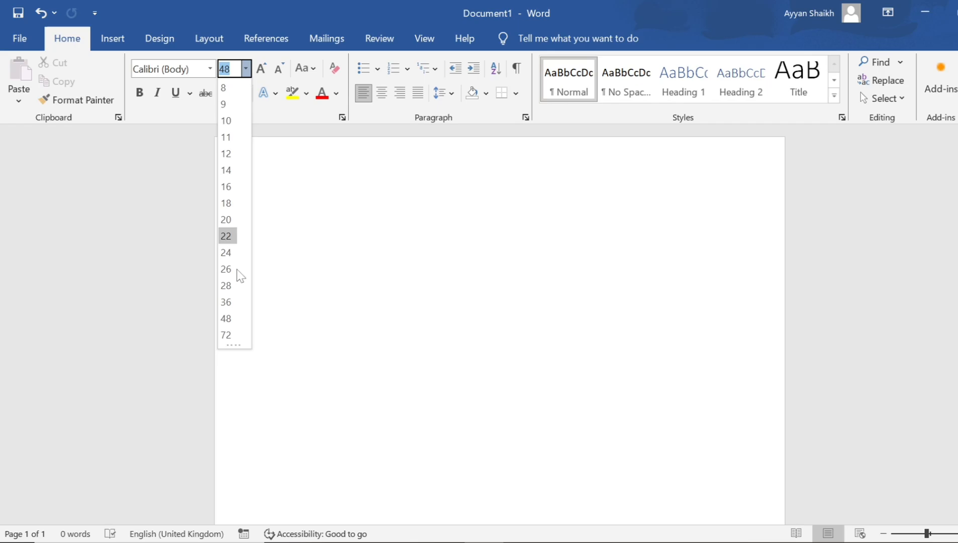
{"action": "left_click", "coordinate": [234, 221]}
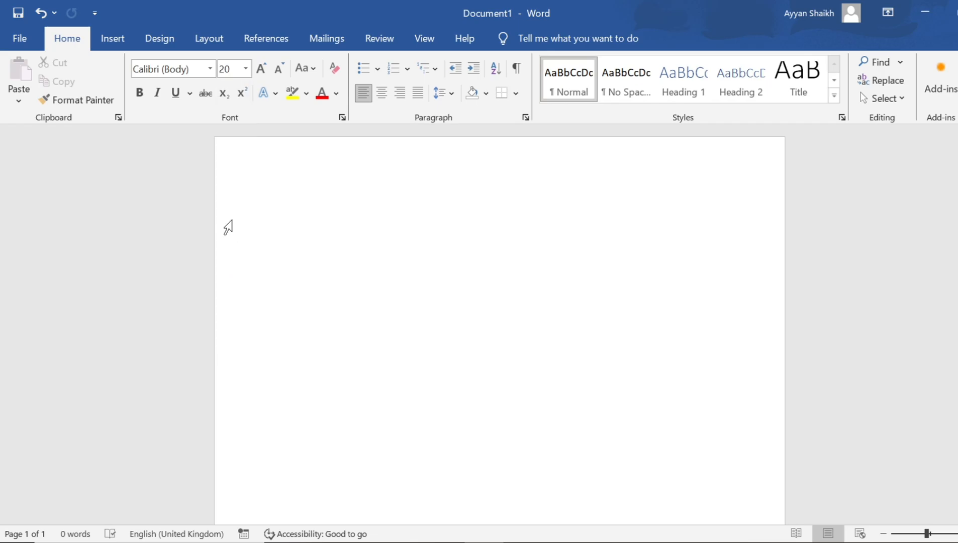
{"action": "left_click", "coordinate": [122, 40]}
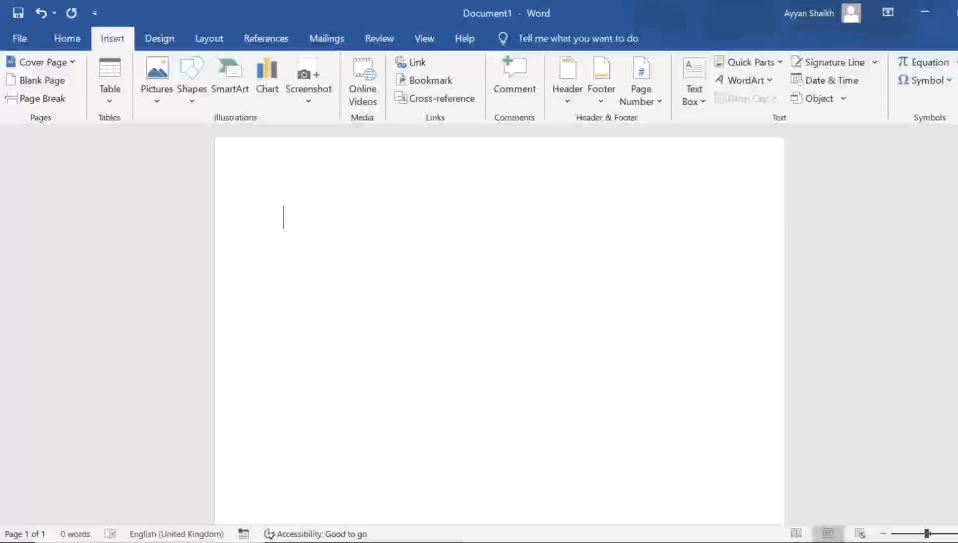
{"action": "left_click", "coordinate": [77, 39]}
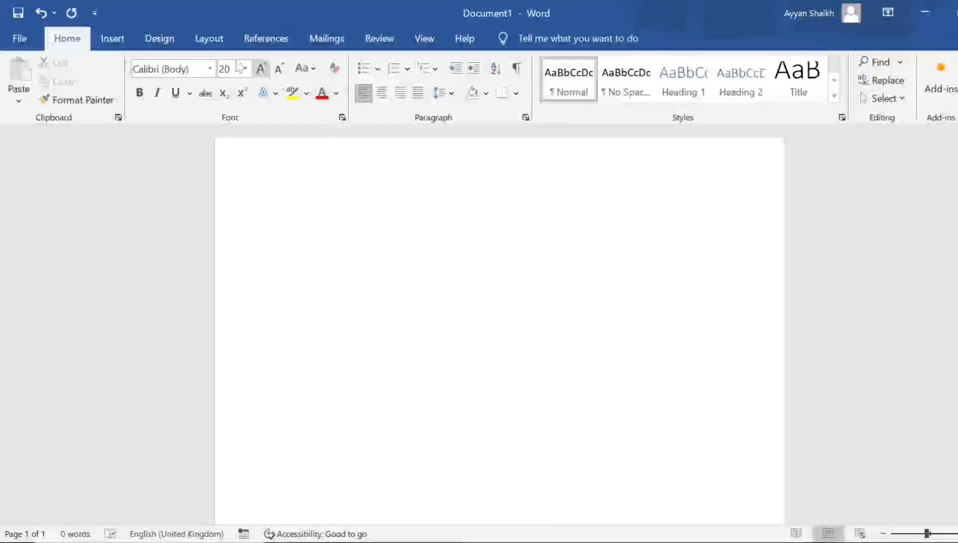
{"action": "left_click", "coordinate": [122, 45]}
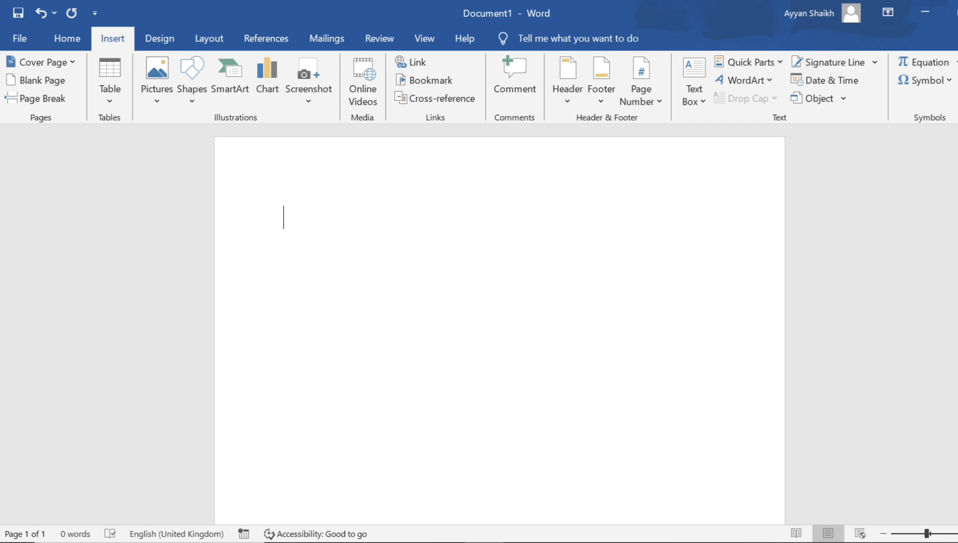
Generate sample paragraphs with =RAND() and return to the beginning of the document
{"action": "type", "text": "=RAND"}
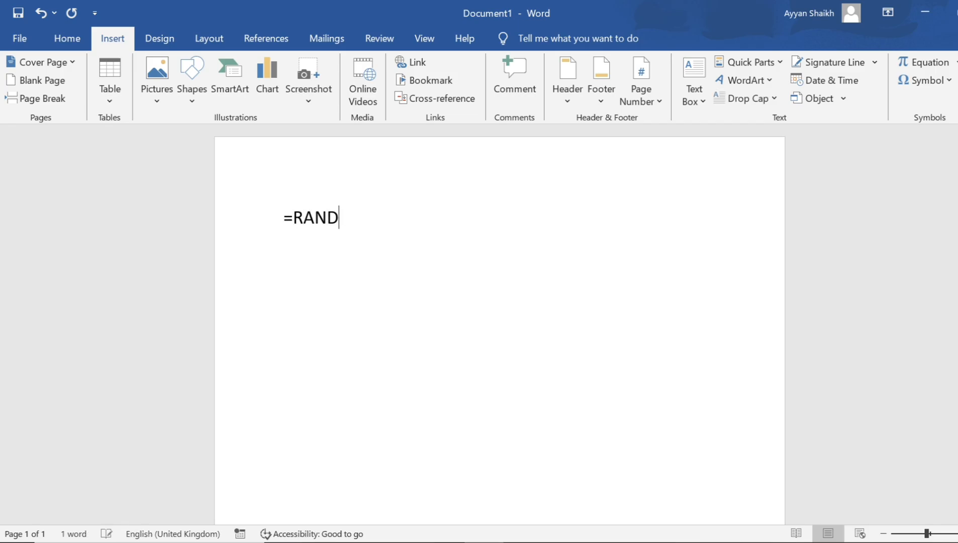
{"action": "type", "text": "()"}
{"action": "key", "text": "Return"}
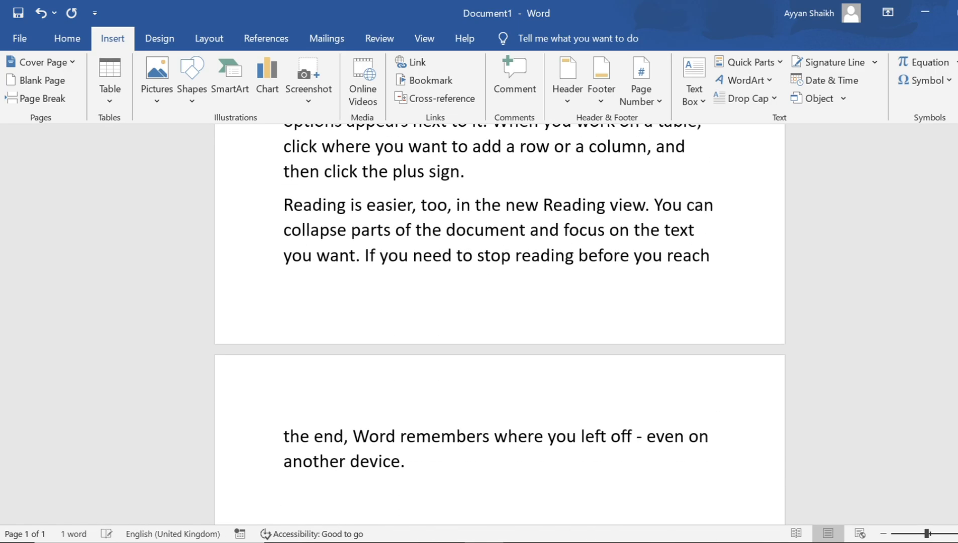
{"action": "key", "text": "ctrl+Home"}
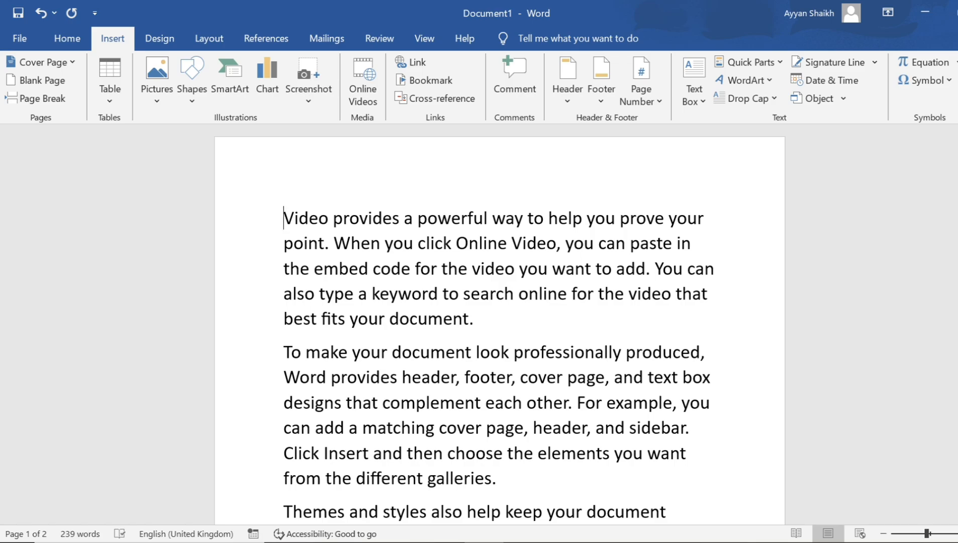
Delete all the generated sample text from the document
{"action": "type", "text": "a"}
{"action": "key", "text": "BackSpace"}
{"action": "key", "text": "ctrl+a"}
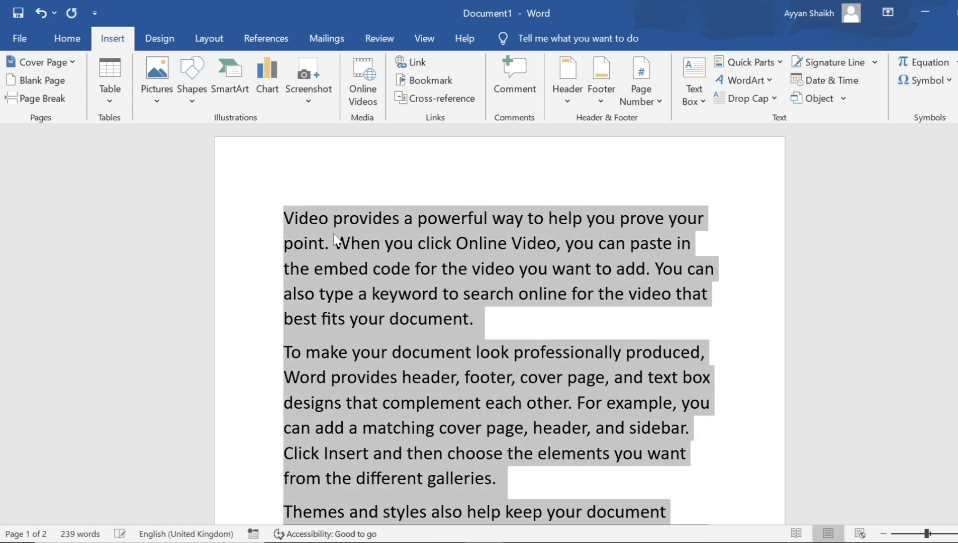
{"action": "key", "text": "Delete"}
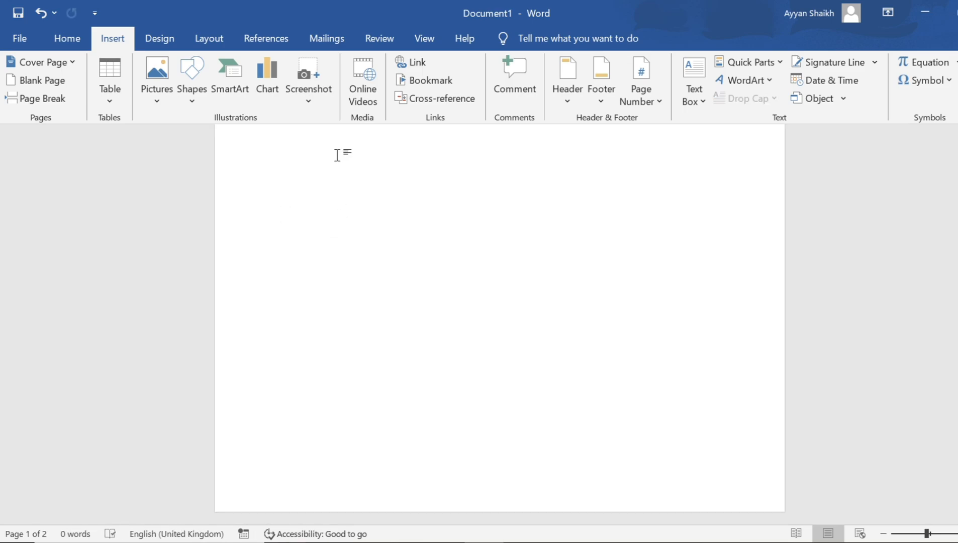
Insert the built-in Semaphore cover page into the document
{"action": "left_click", "coordinate": [67, 64]}
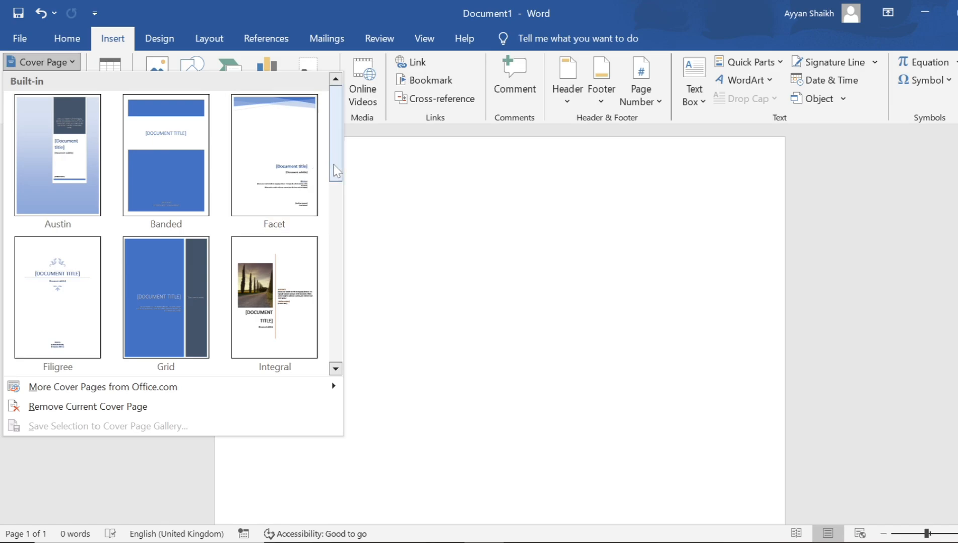
{"action": "left_click_drag", "start_coordinate": [334, 176], "coordinate": [329, 257]}
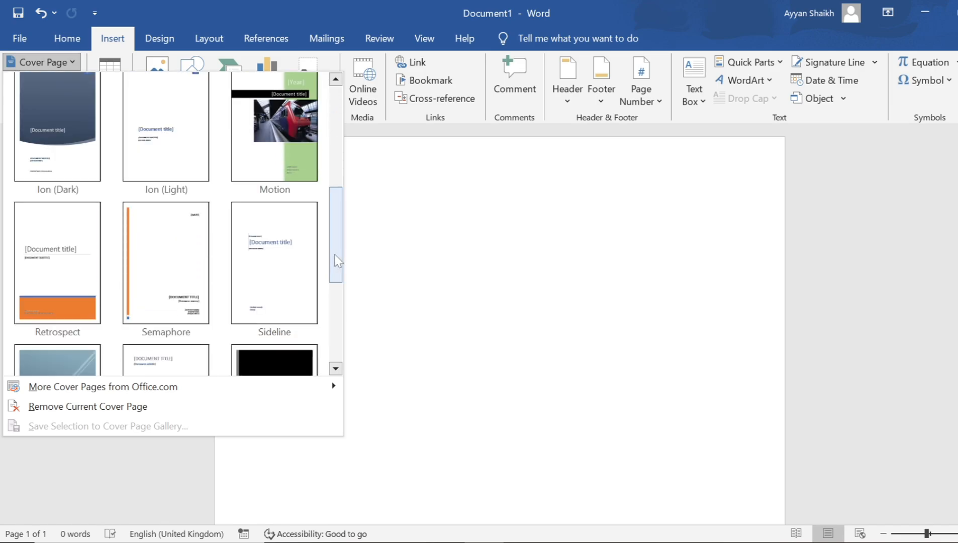
{"action": "left_click", "coordinate": [163, 228]}
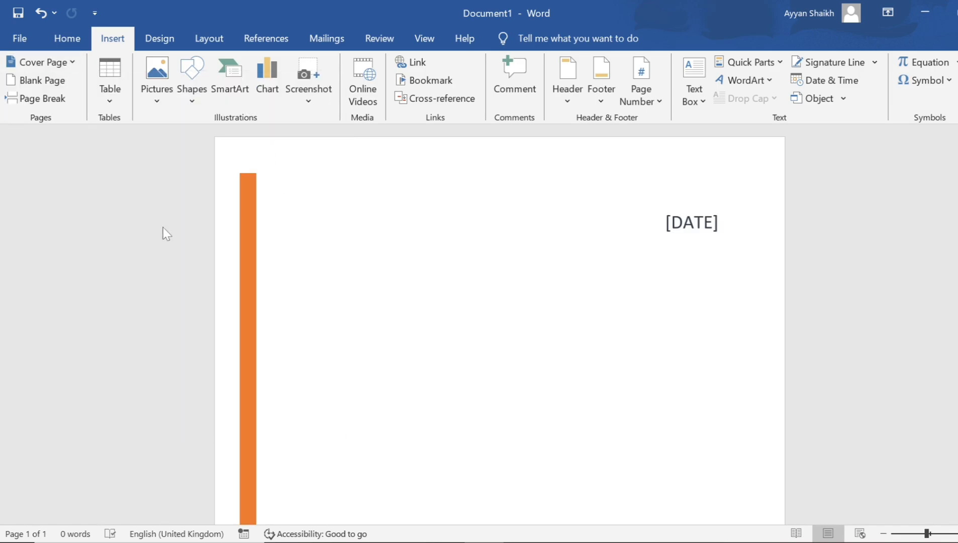
Examine the full layout of the inserted cover page alongside the page that follows it
{"action": "scroll", "coordinate": [500, 325], "scroll_direction": "down", "scroll_amount": 3}
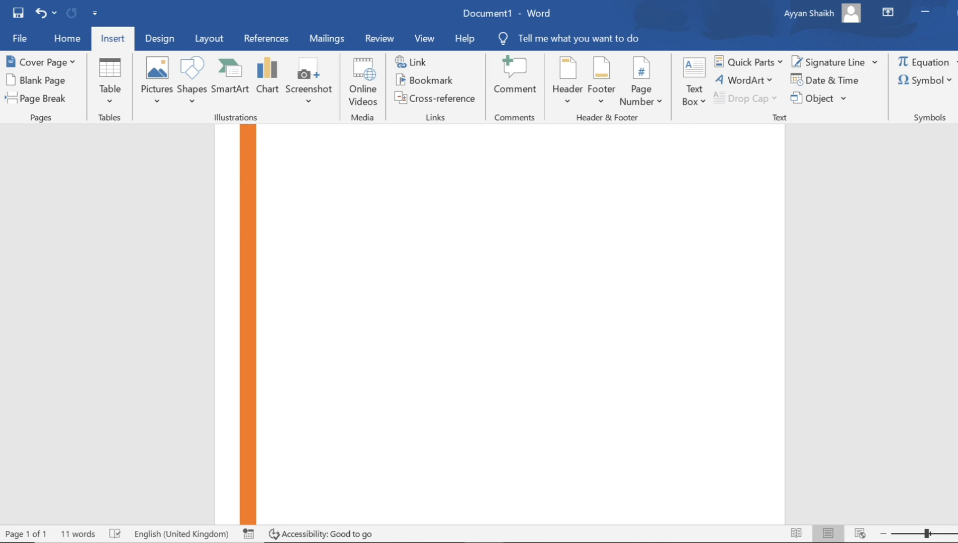
{"action": "scroll", "coordinate": [500, 324], "scroll_direction": "down", "scroll_amount": 8}
{"action": "scroll", "coordinate": [499, 330], "scroll_direction": "up", "scroll_amount": 8}
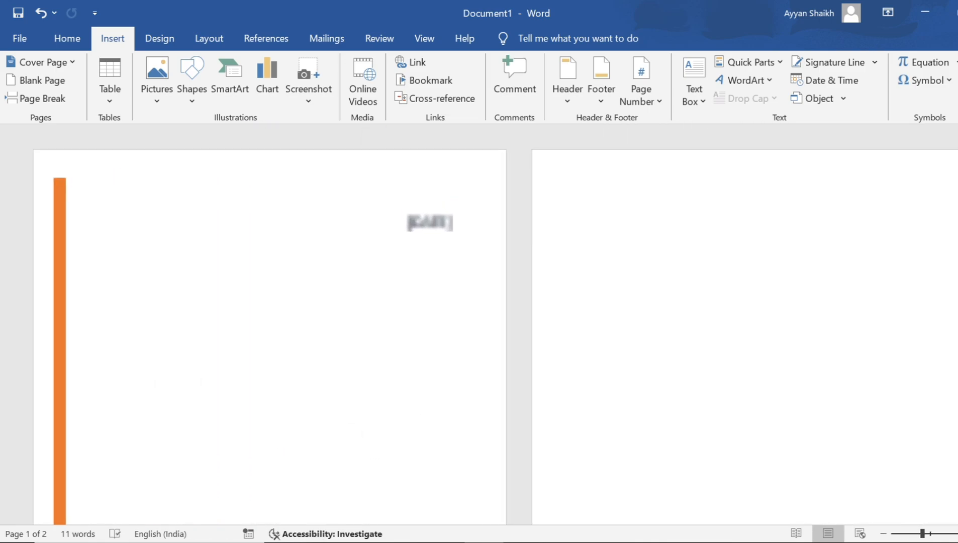
{"action": "scroll", "coordinate": [663, 312], "scroll_direction": "down", "scroll_amount": 1}
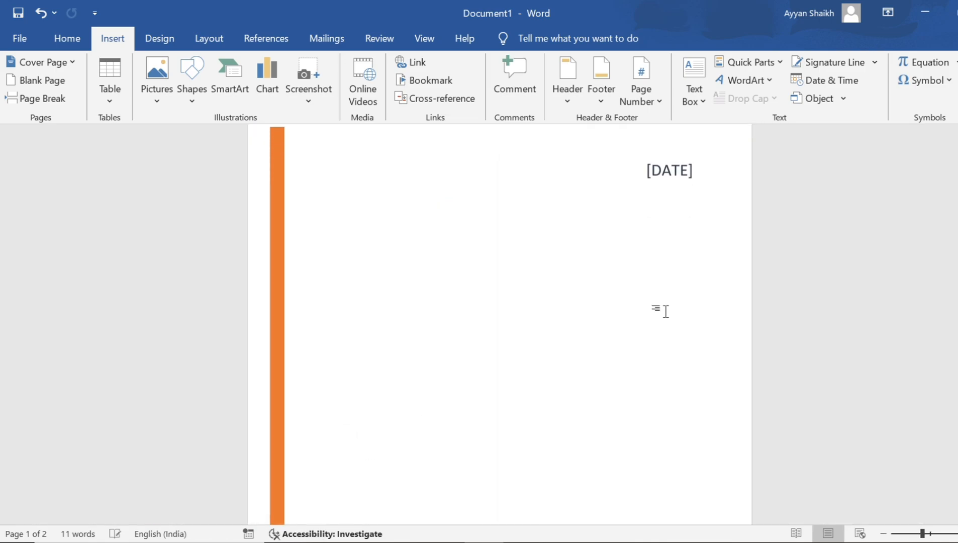
{"action": "scroll", "coordinate": [663, 312], "scroll_direction": "down", "scroll_amount": 4}
{"action": "scroll", "coordinate": [294, 203], "scroll_direction": "up", "scroll_amount": 1}
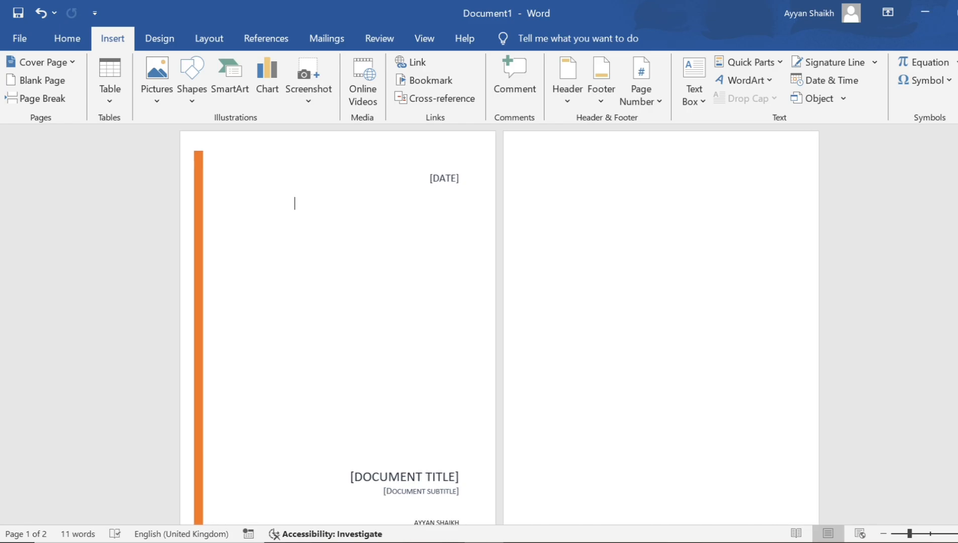
{"action": "scroll", "coordinate": [335, 202], "scroll_direction": "down", "scroll_amount": 1}
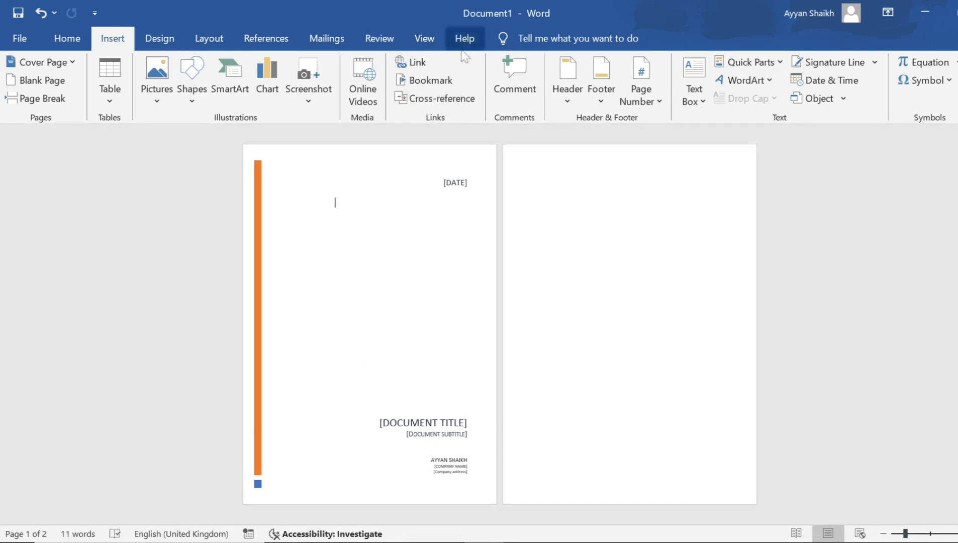
Fill in the cover page's Publish Date placeholder with 22/09/2024
{"action": "scroll", "coordinate": [454, 184], "scroll_direction": "up", "scroll_amount": 5}
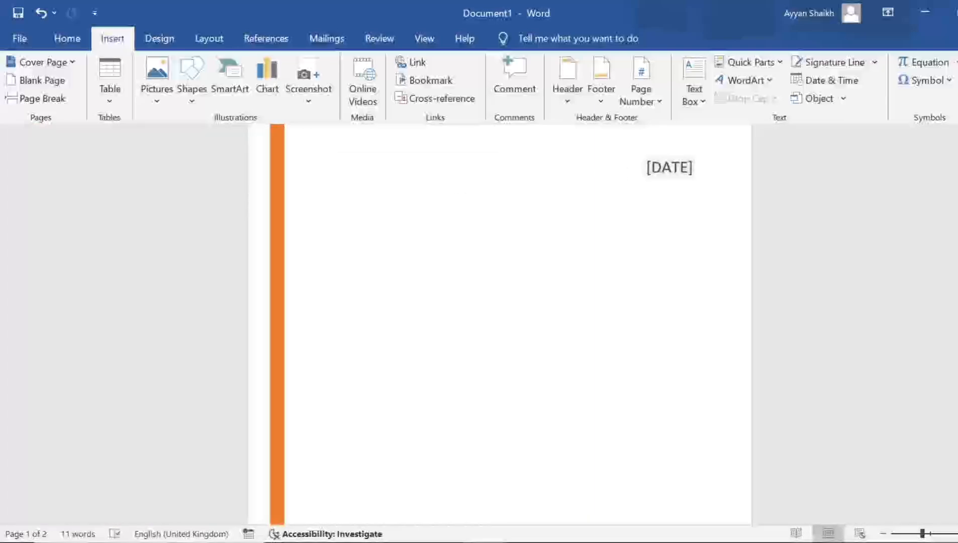
{"action": "left_click", "coordinate": [691, 170]}
{"action": "type", "text": "22"}
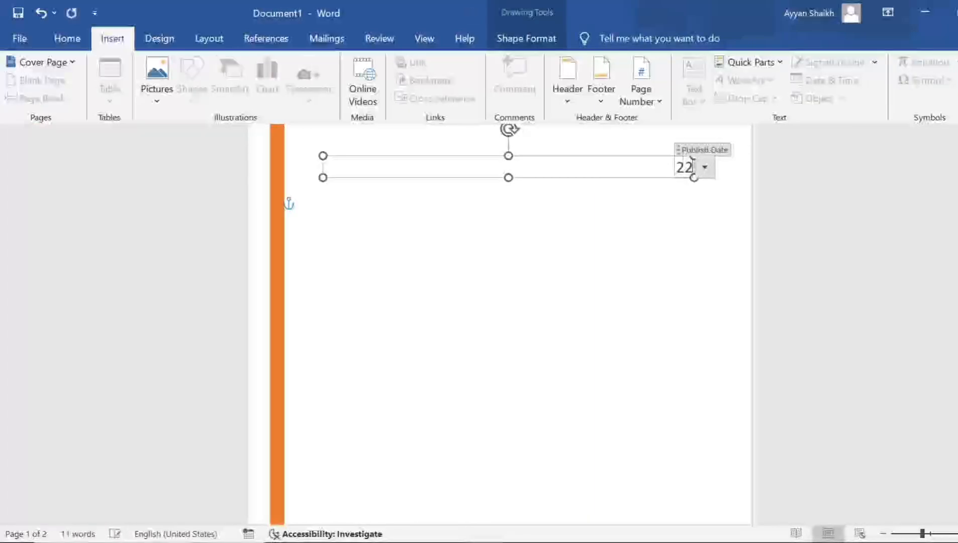
{"action": "type", "text": "083"}
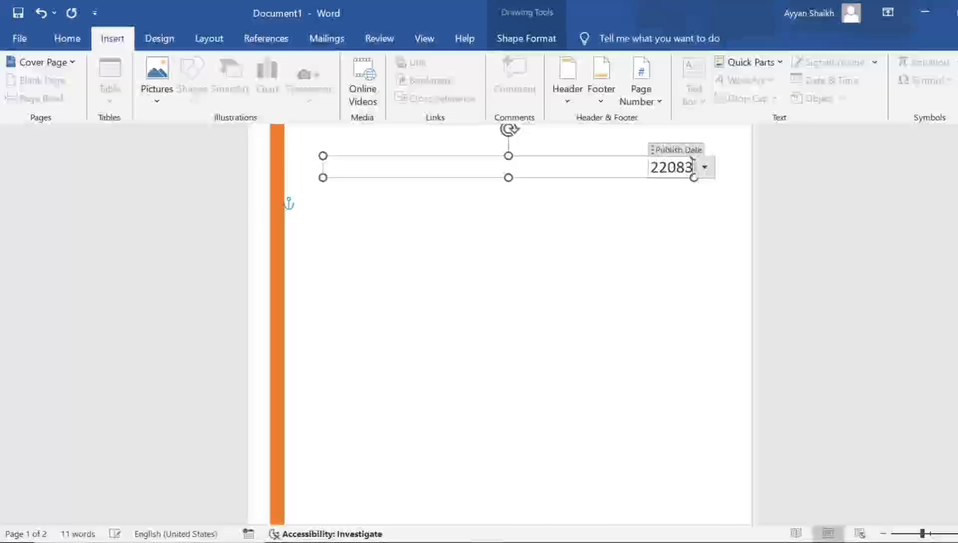
{"action": "key", "text": "BackSpace"}
{"action": "key", "text": "BackSpace"}
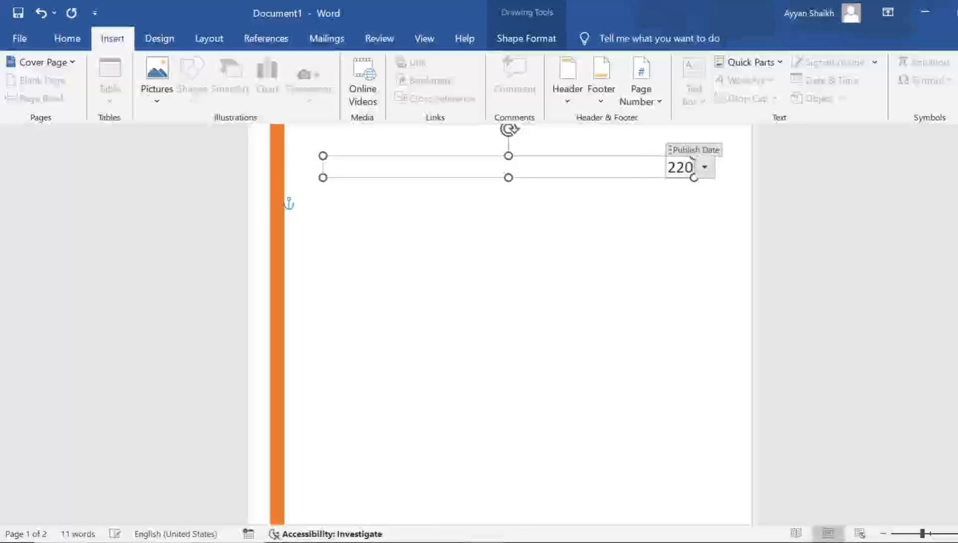
{"action": "key", "text": "BackSpace"}
{"action": "type", "text": "/"}
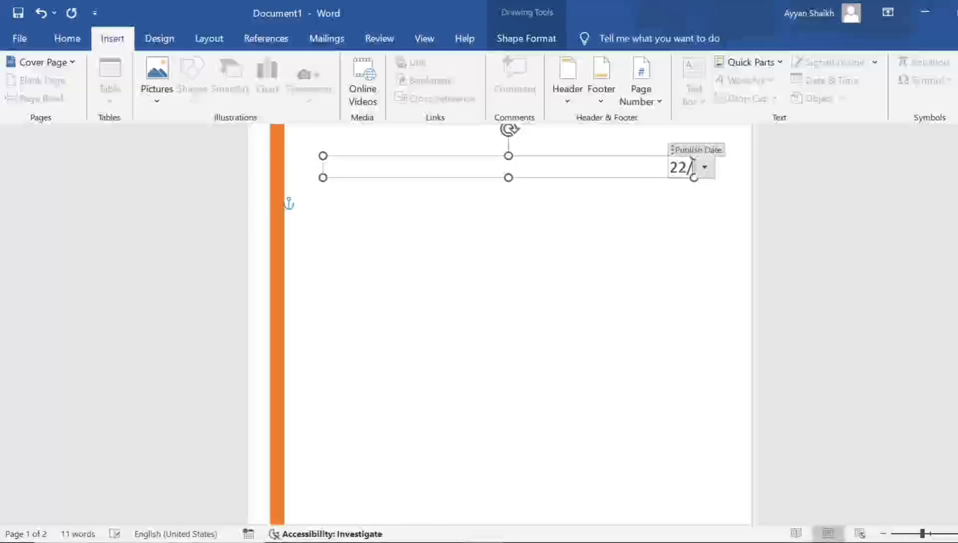
{"action": "type", "text": "09/2024"}
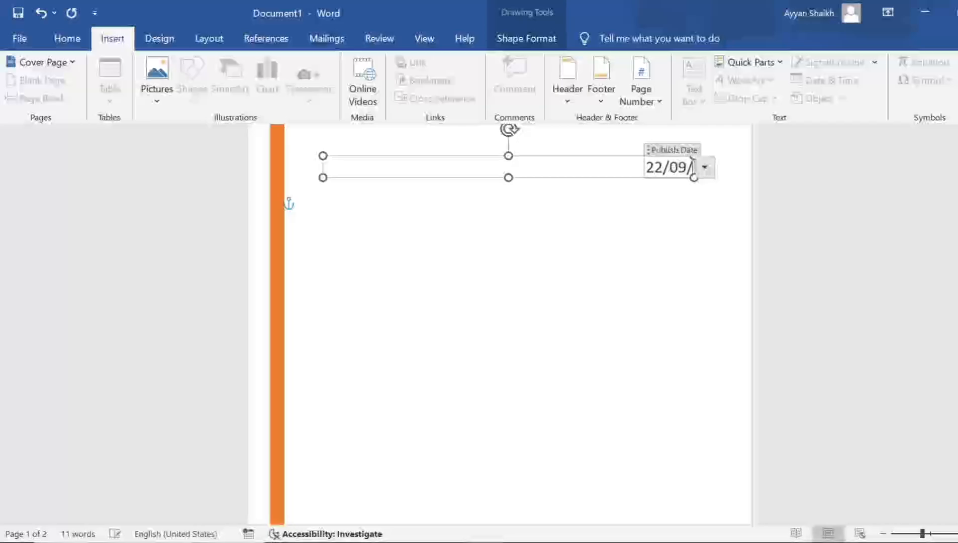
Fill in the cover page's Document Title placeholder with KILL ME TWICE
{"action": "left_click", "coordinate": [295, 203]}
{"action": "scroll", "coordinate": [295, 203], "scroll_direction": "down", "scroll_amount": 3}
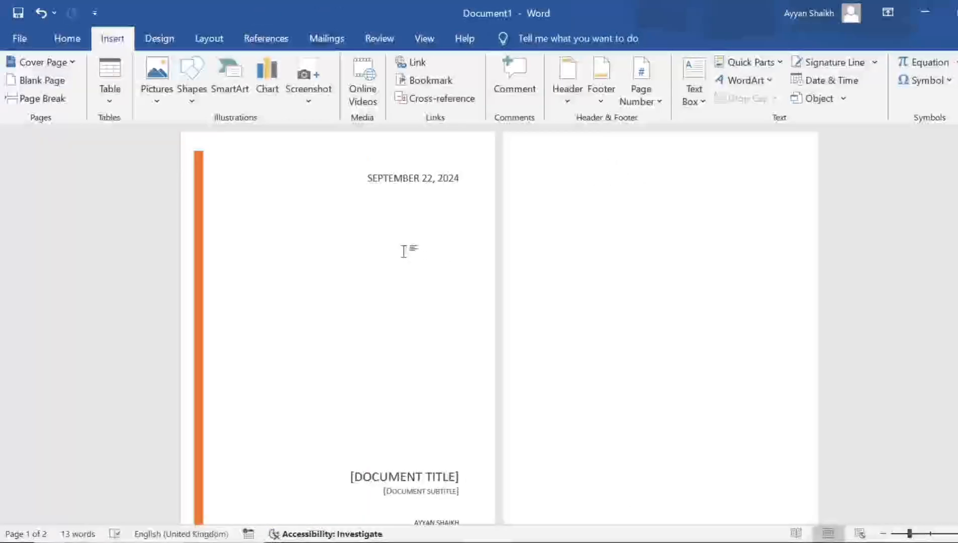
{"action": "scroll", "coordinate": [404, 245], "scroll_direction": "down", "scroll_amount": 1}
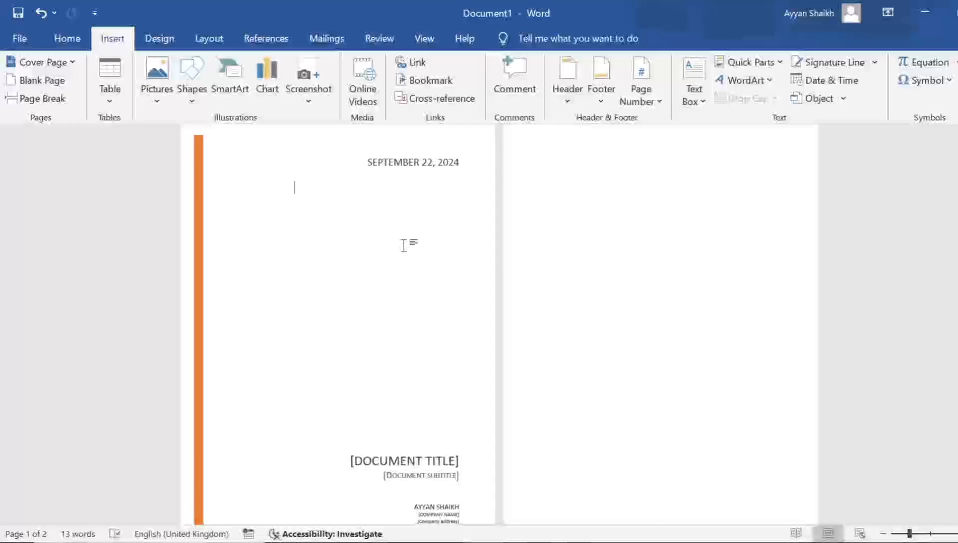
{"action": "left_click", "coordinate": [426, 463]}
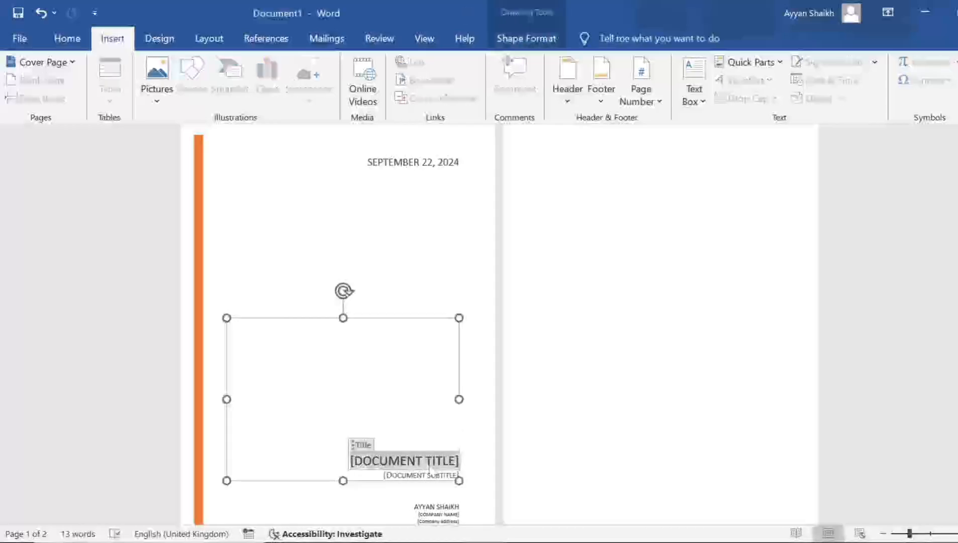
{"action": "key", "text": "BackSpace"}
{"action": "type", "text": "KIL"}
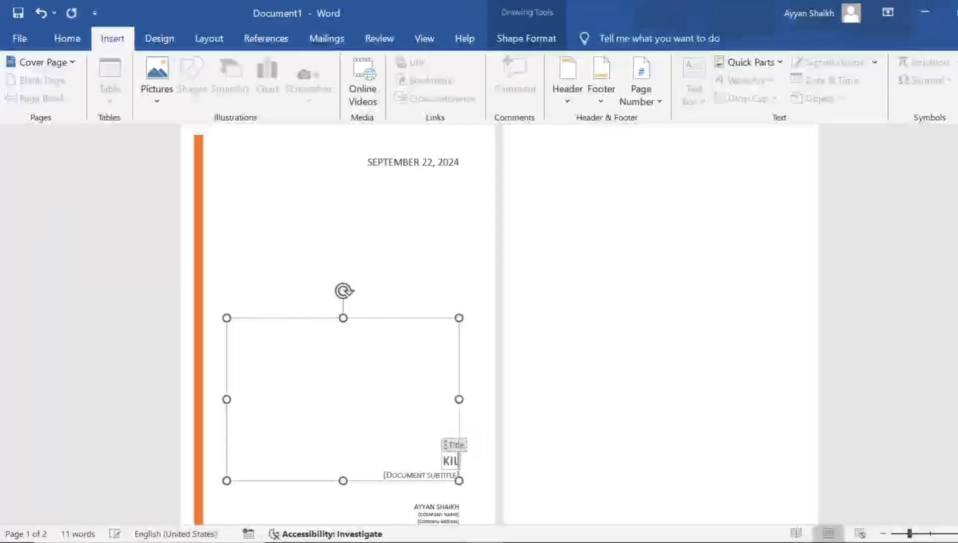
{"action": "type", "text": "L ME TWICE"}
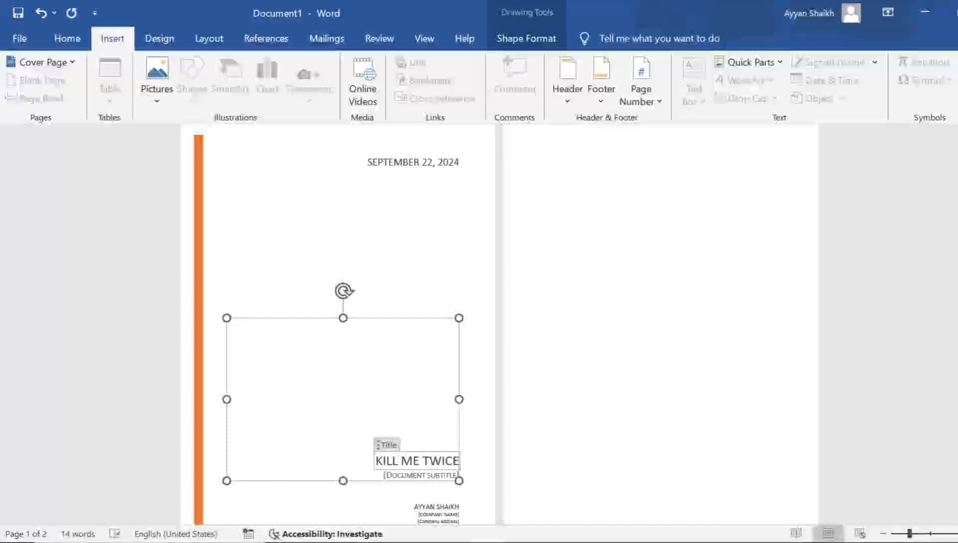
Try to clear the Document Subtitle placeholder under the title, and undo the deletion of its text box
{"action": "left_click", "coordinate": [434, 482]}
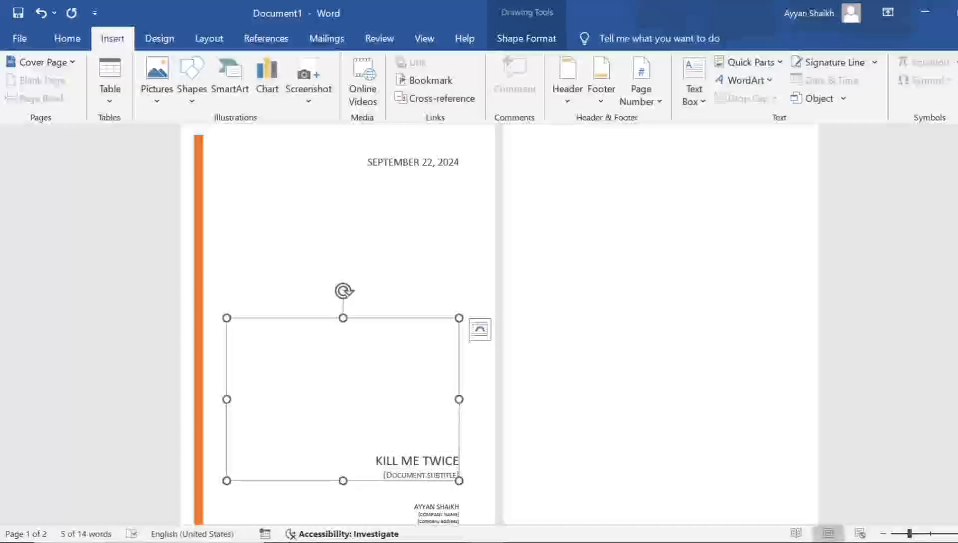
{"action": "key", "text": "Delete"}
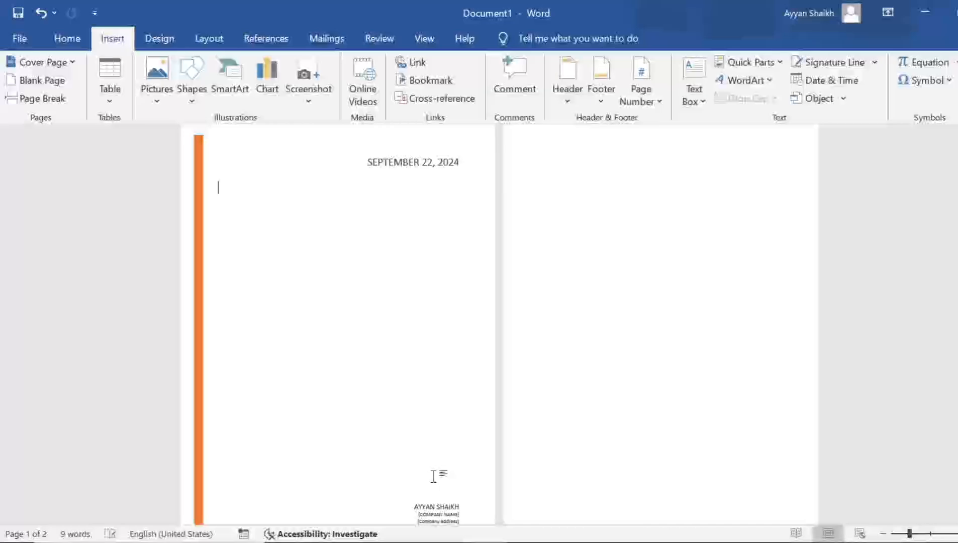
{"action": "key", "text": "ctrl+z"}
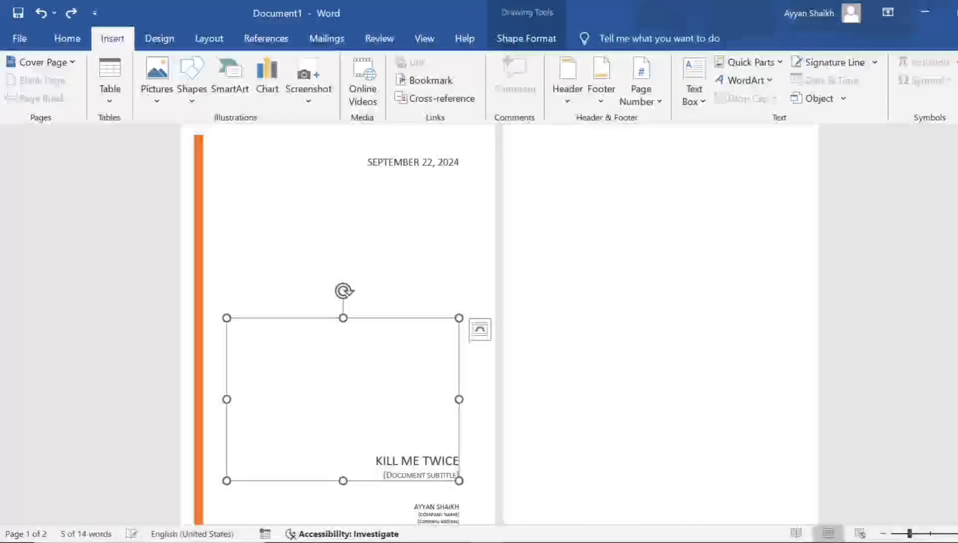
{"action": "left_click", "coordinate": [295, 188]}
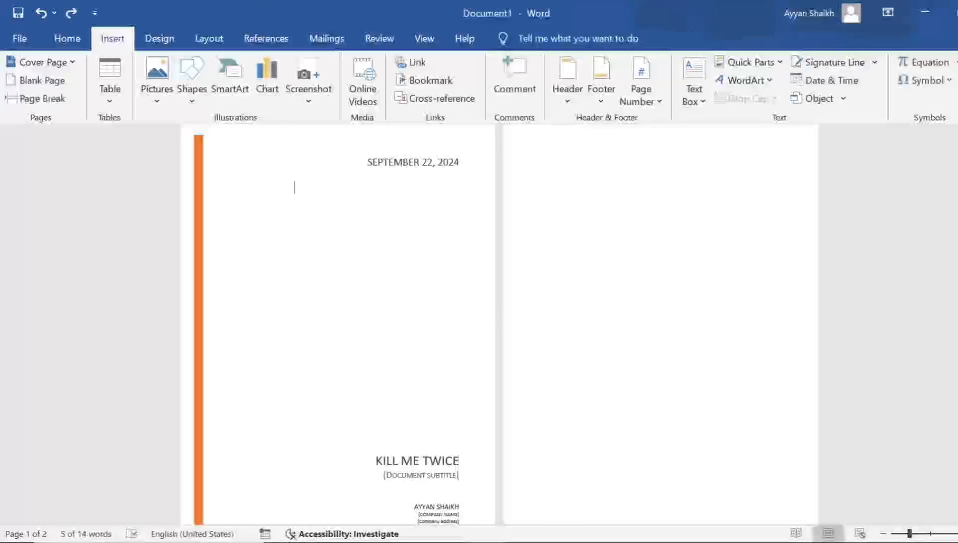
Generate sample text on the page after the cover page with =RAND()
{"action": "scroll", "coordinate": [338, 324], "scroll_direction": "up", "scroll_amount": 1}
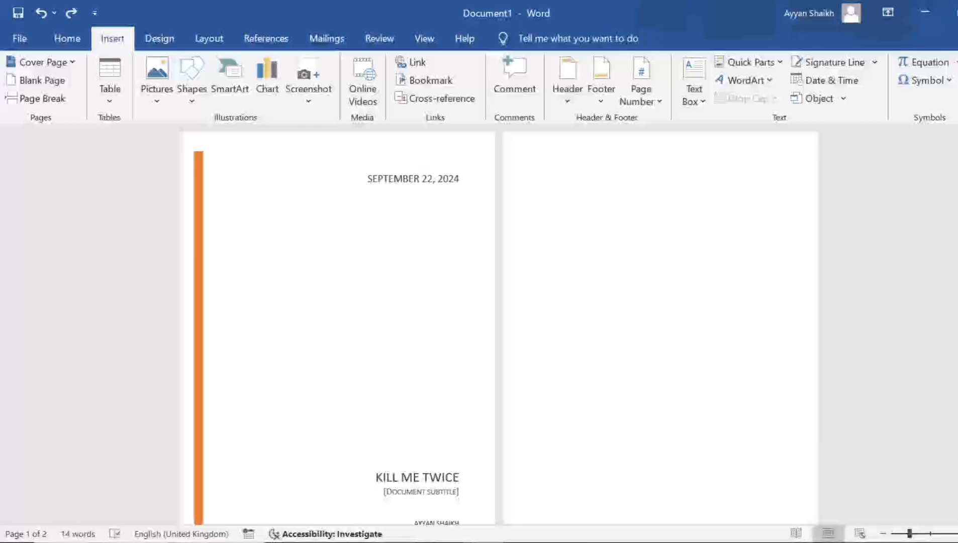
{"action": "left_click", "coordinate": [591, 193]}
{"action": "type", "text": "=RAN"}
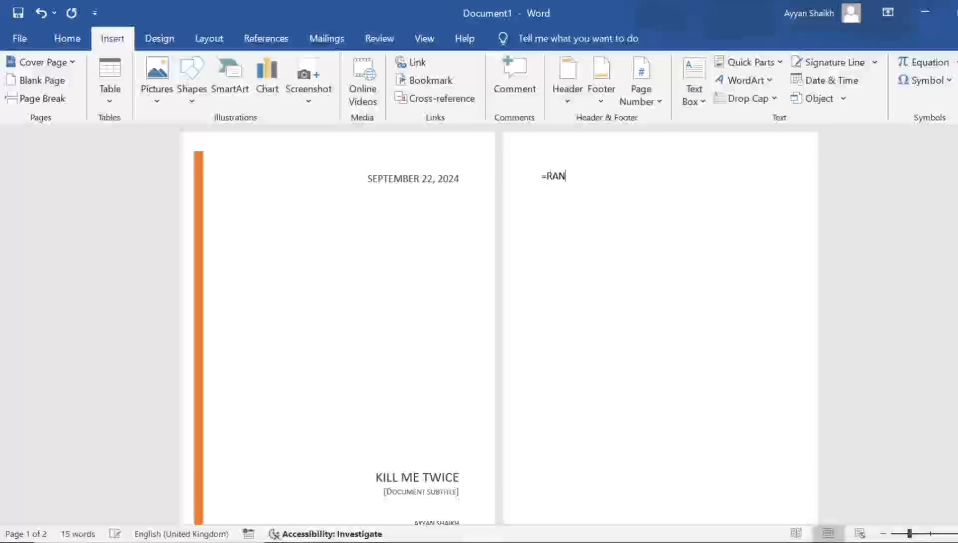
{"action": "type", "text": "D()"}
{"action": "key", "text": "Return"}
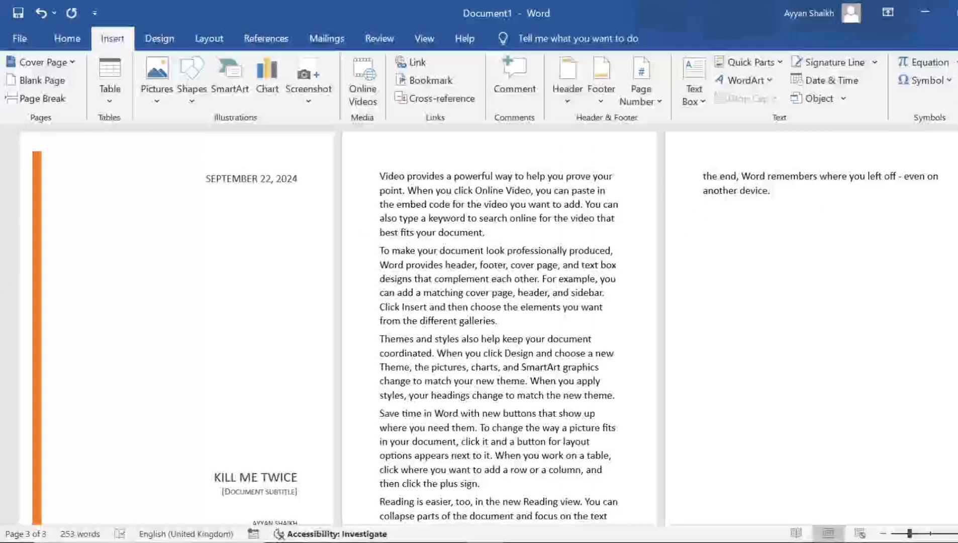
Browse the built-in cover page designs and close the gallery without choosing one
{"action": "left_click", "coordinate": [43, 62]}
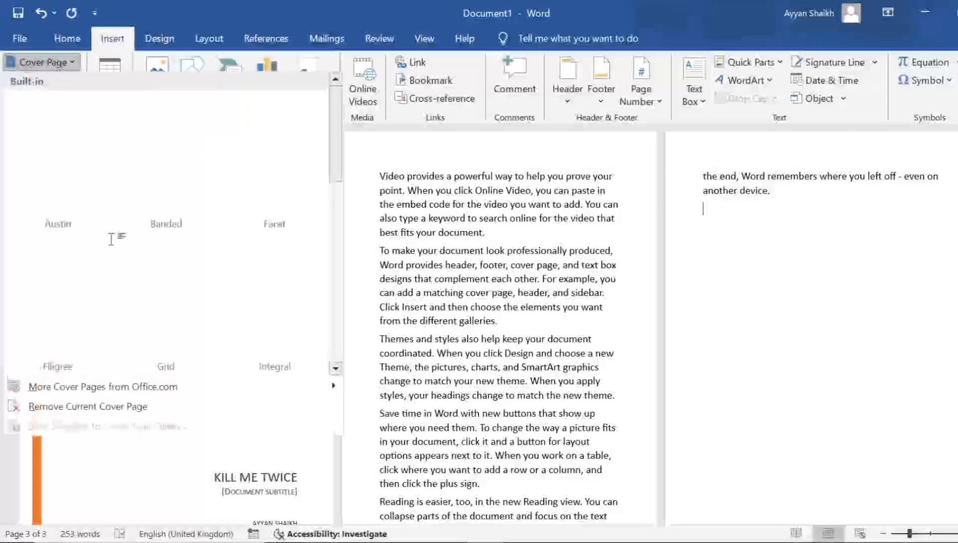
{"action": "scroll", "coordinate": [228, 302], "scroll_direction": "down", "scroll_amount": 5}
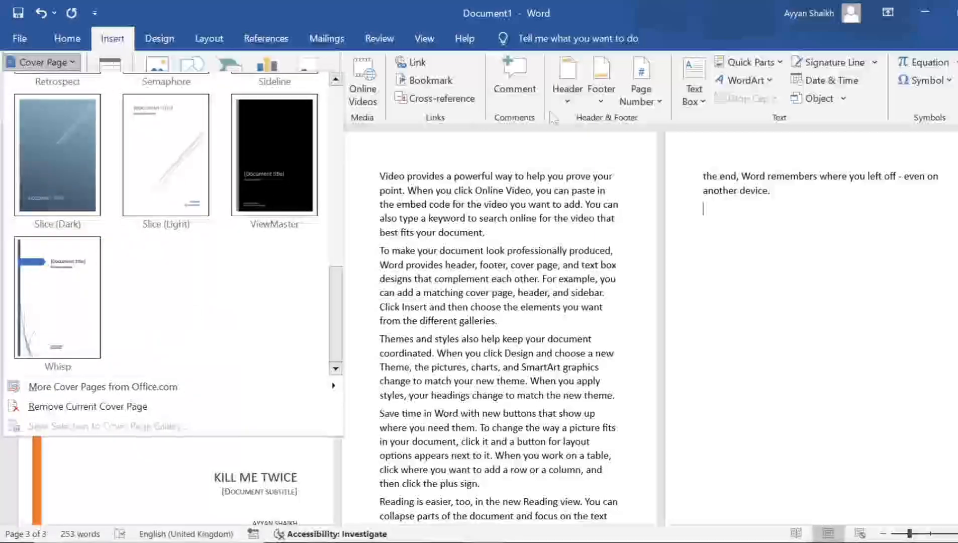
{"action": "left_click", "coordinate": [719, 177]}
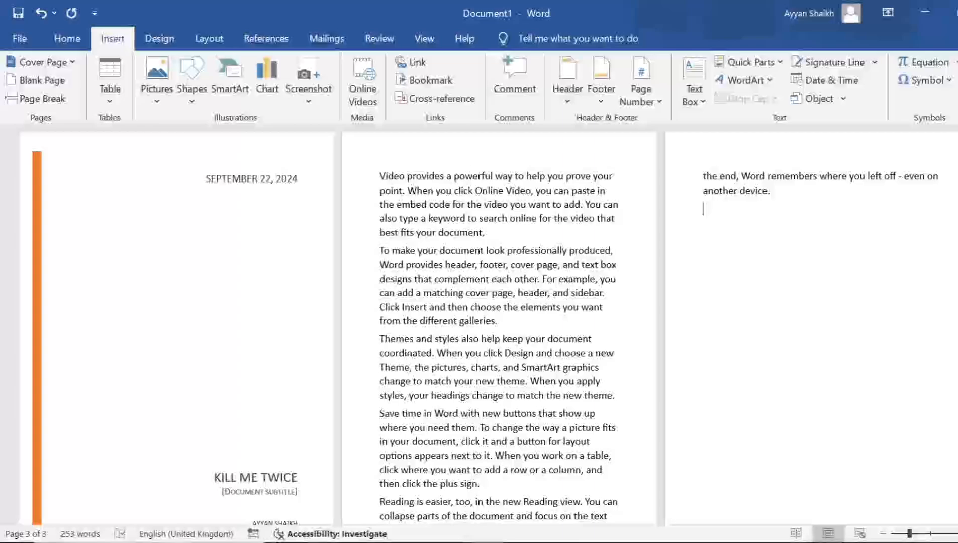
Delete the document's entire contents, including the cover page and the sample text
{"action": "left_click", "coordinate": [588, 280]}
{"action": "key", "text": "ctrl+a"}
{"action": "key", "text": "Delete"}
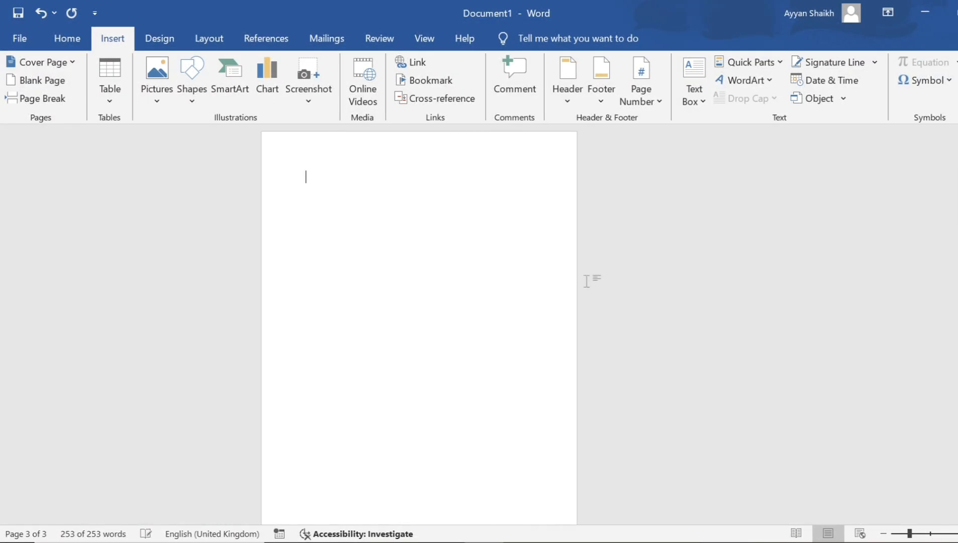
{"action": "scroll", "coordinate": [586, 282], "scroll_direction": "up", "scroll_amount": 3}
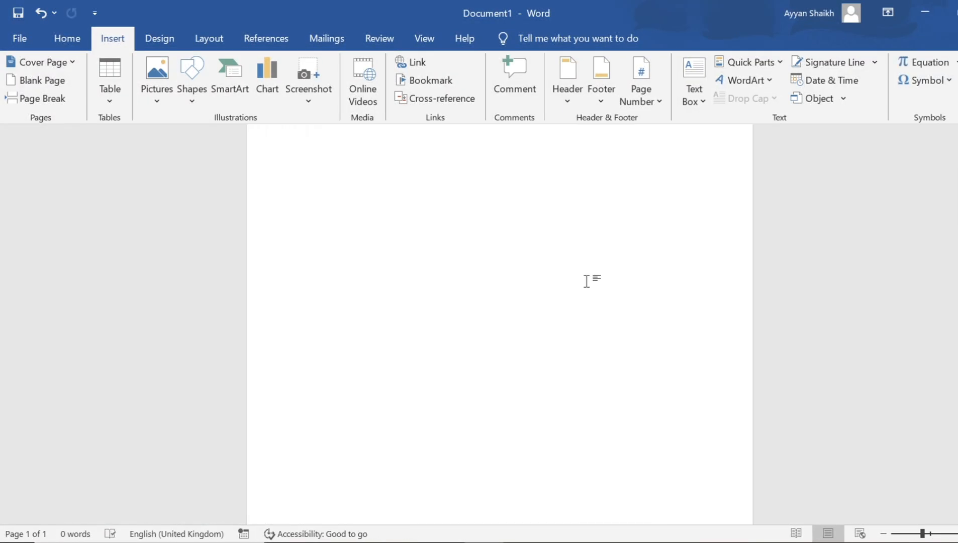
{"action": "scroll", "coordinate": [586, 282], "scroll_direction": "up", "scroll_amount": 1}
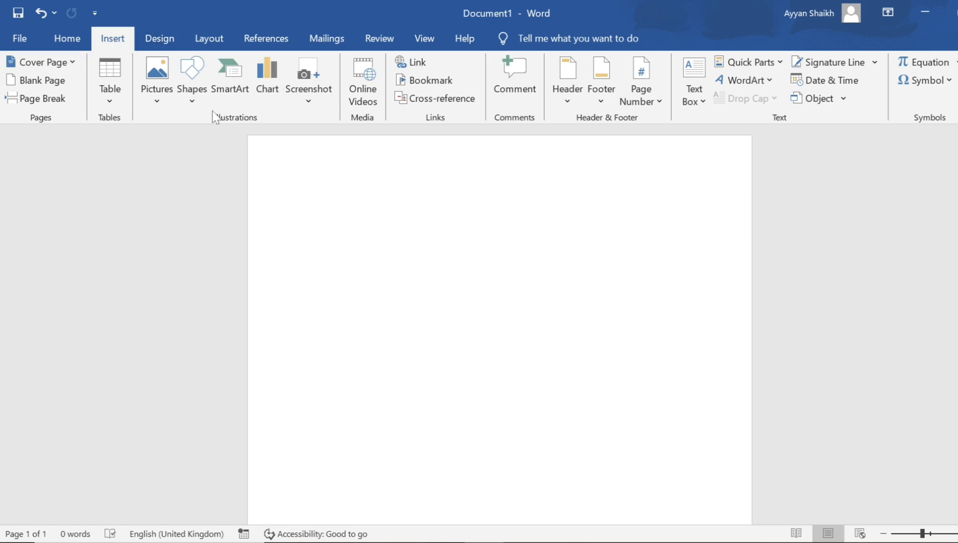
Insert a blank page into the empty document
{"action": "scroll", "coordinate": [411, 278], "scroll_direction": "down", "scroll_amount": 1}
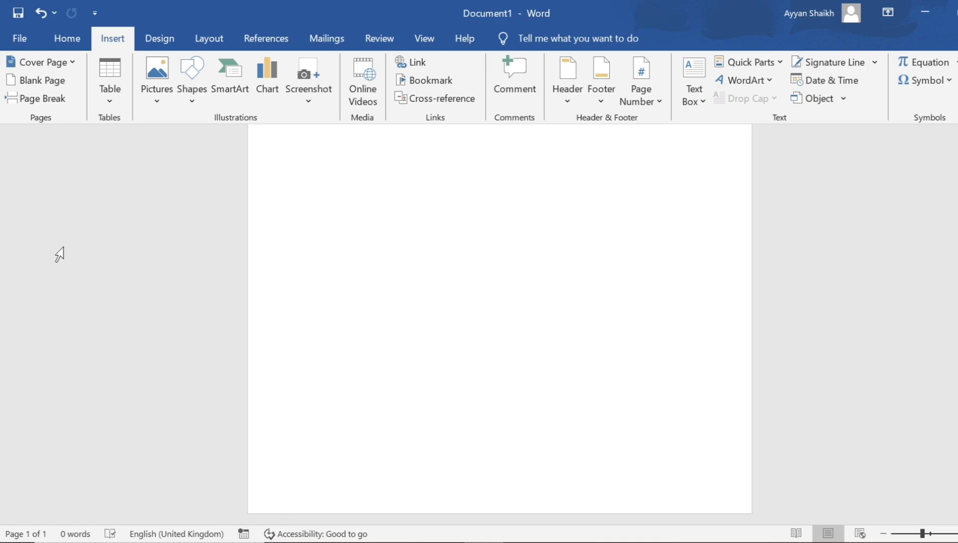
{"action": "left_click", "coordinate": [50, 82]}
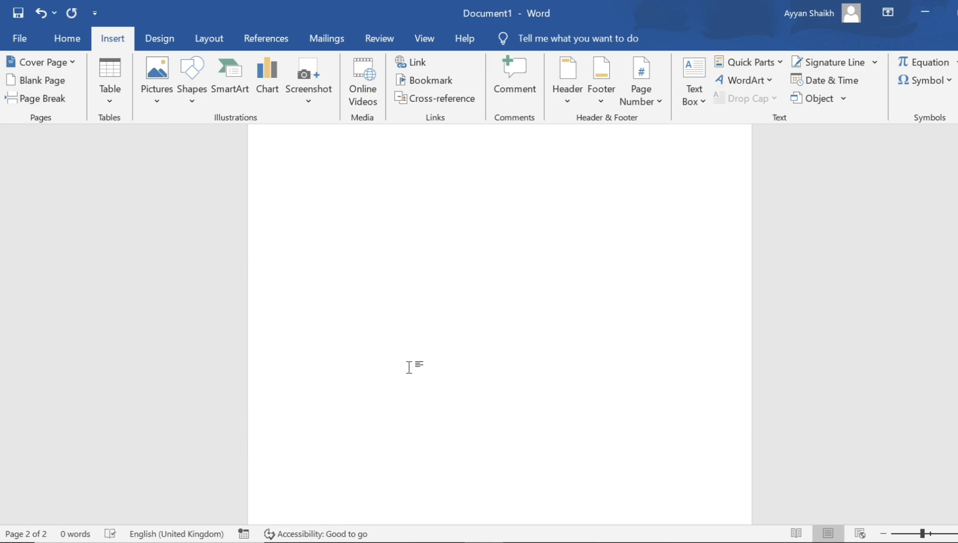
{"action": "scroll", "coordinate": [318, 221], "scroll_direction": "up", "scroll_amount": 2}
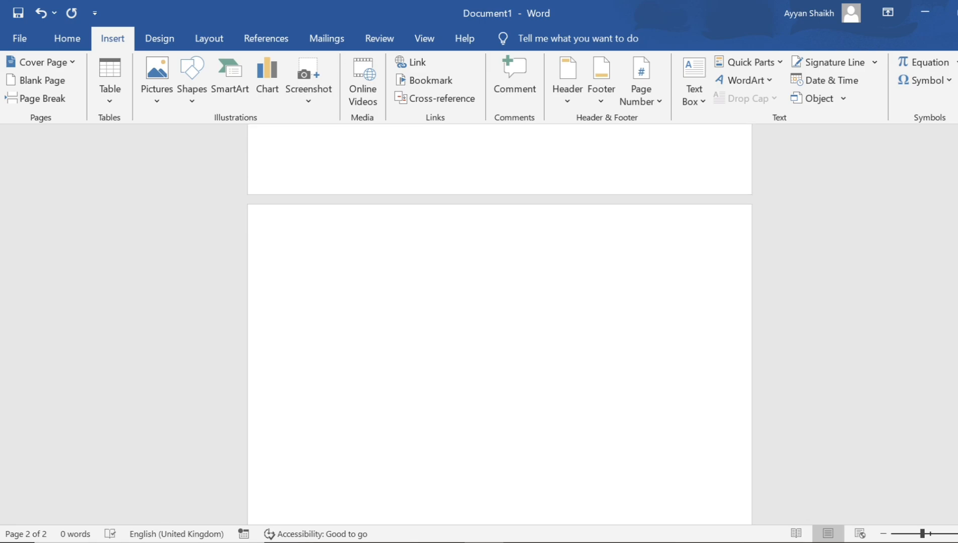
{"action": "type", "text": "=RAND()"}
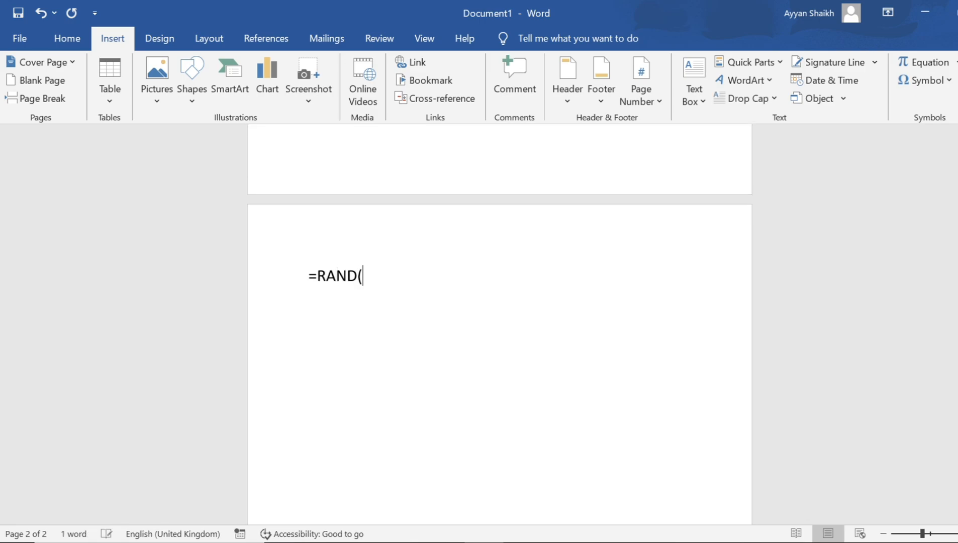
{"action": "key", "text": "BackSpace"}
{"action": "key", "text": "BackSpace"}
{"action": "key", "text": "BackSpace"}
{"action": "key", "text": "BackSpace"}
{"action": "key", "text": "BackSpace"}
{"action": "key", "text": "BackSpace"}
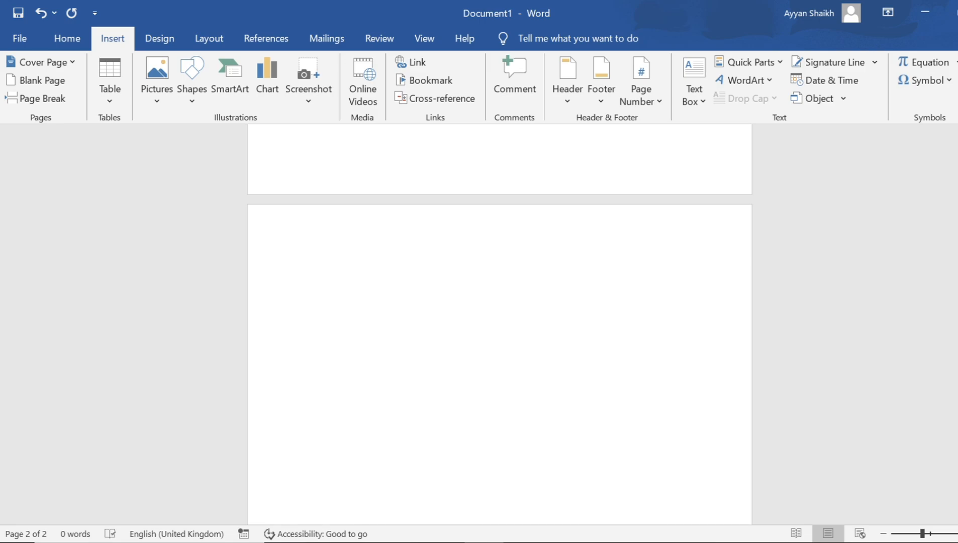
Generate three paragraphs of sample text on the second page with =RAND(3) and review them
{"action": "type", "text": "=RAND"}
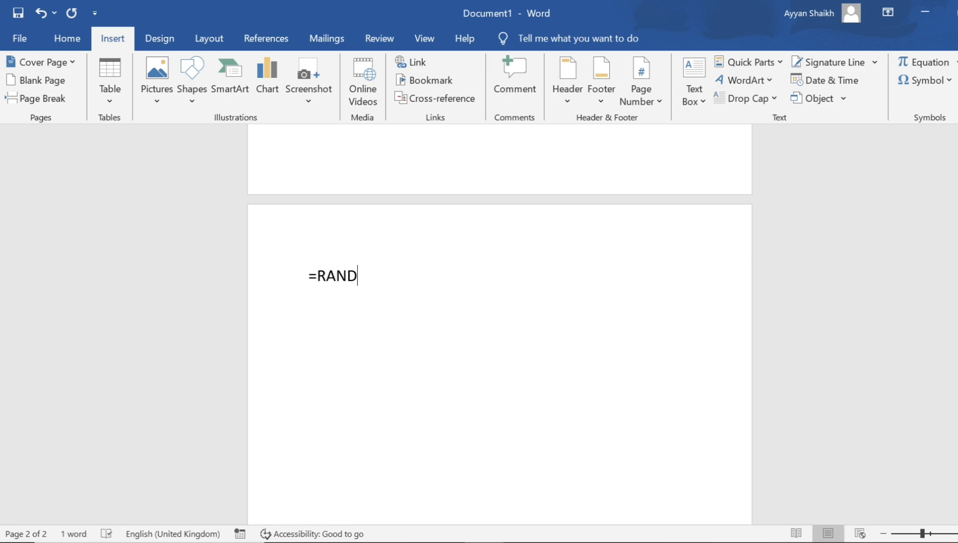
{"action": "type", "text": "()"}
{"action": "type", "text": "3"}
{"action": "key", "text": "Return"}
{"action": "key", "text": "BackSpace"}
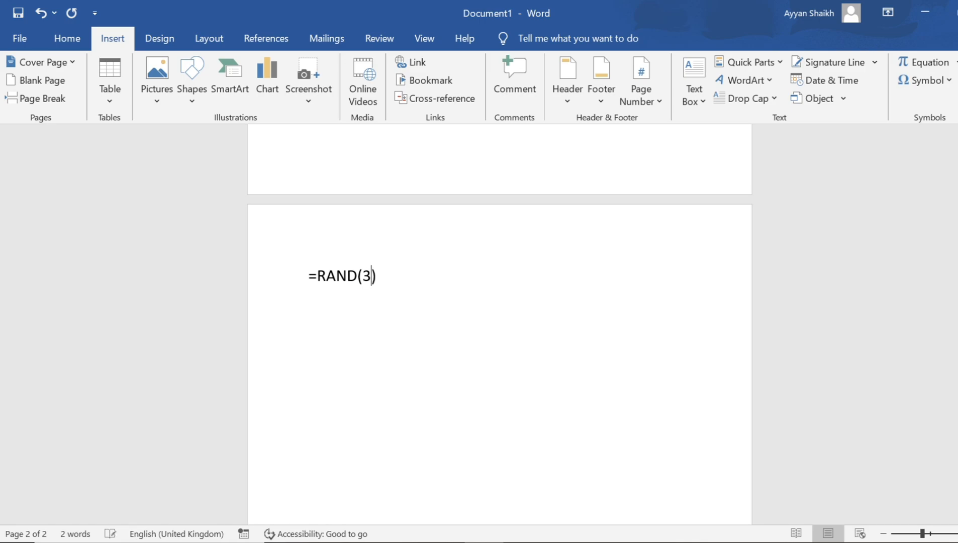
{"action": "key", "text": "Return"}
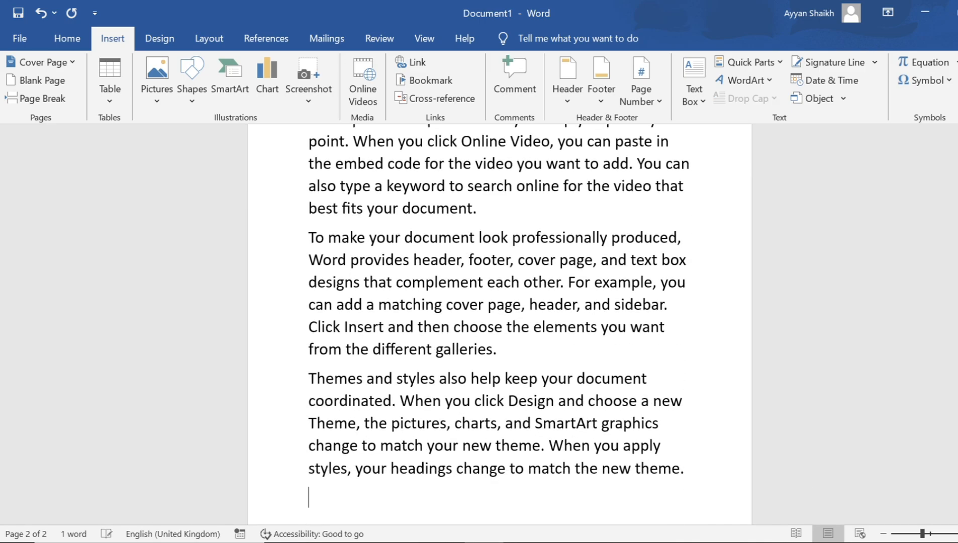
{"action": "scroll", "coordinate": [497, 321], "scroll_direction": "up", "scroll_amount": 2}
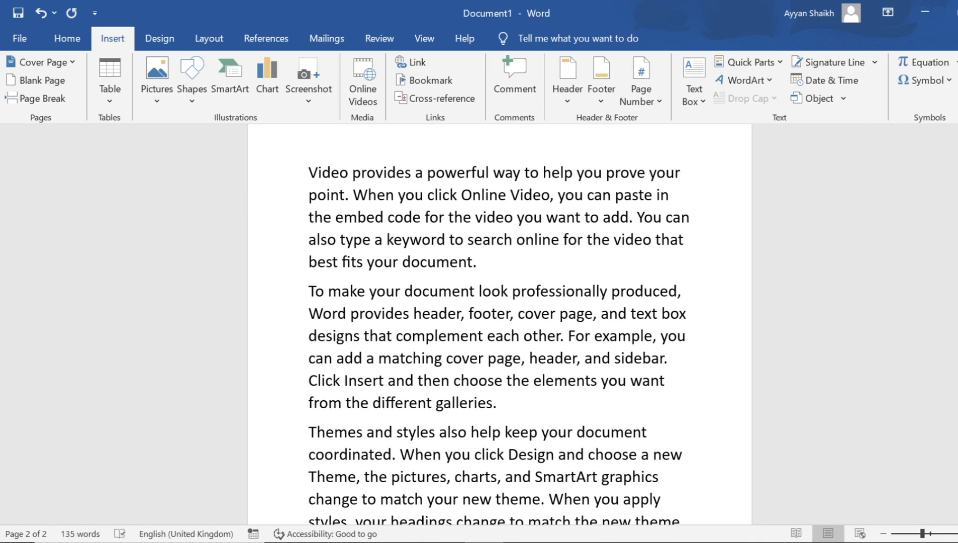
{"action": "scroll", "coordinate": [499, 325], "scroll_direction": "up", "scroll_amount": 2}
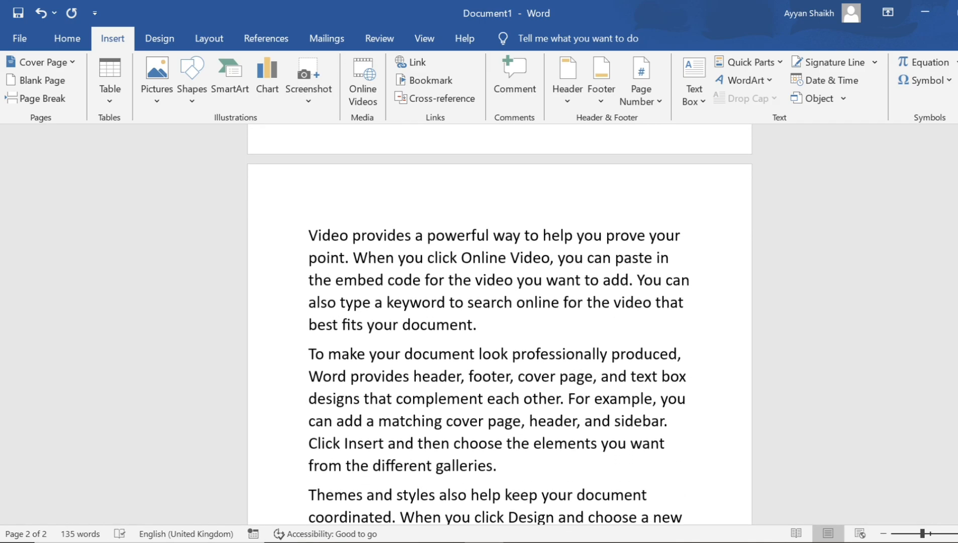
{"action": "scroll", "coordinate": [499, 324], "scroll_direction": "down", "scroll_amount": 4}
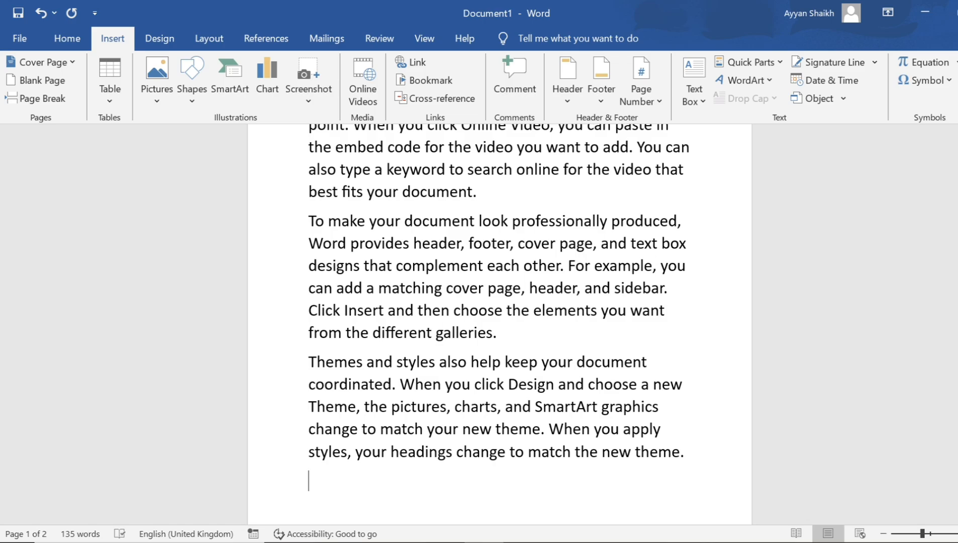
{"action": "scroll", "coordinate": [433, 354], "scroll_direction": "up", "scroll_amount": 6}
Undo the three generated paragraphs and generate sample text with the formula changed to =RAND(30)
{"action": "key", "text": "ctrl+z"}
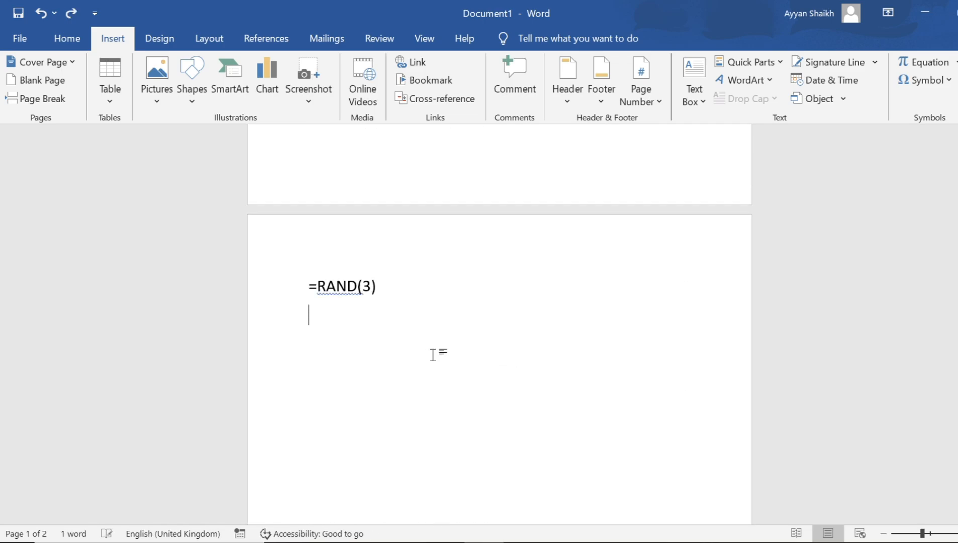
{"action": "key", "text": "Left"}
{"action": "type", "text": "0"}
{"action": "key", "text": "Right"}
{"action": "key", "text": "Return"}
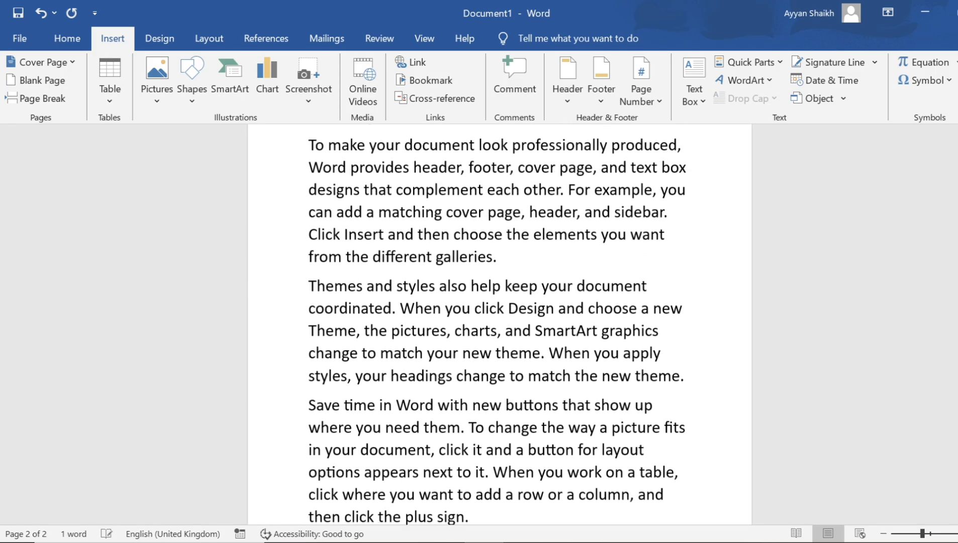
{"action": "scroll", "coordinate": [473, 349], "scroll_direction": "up", "scroll_amount": 10}
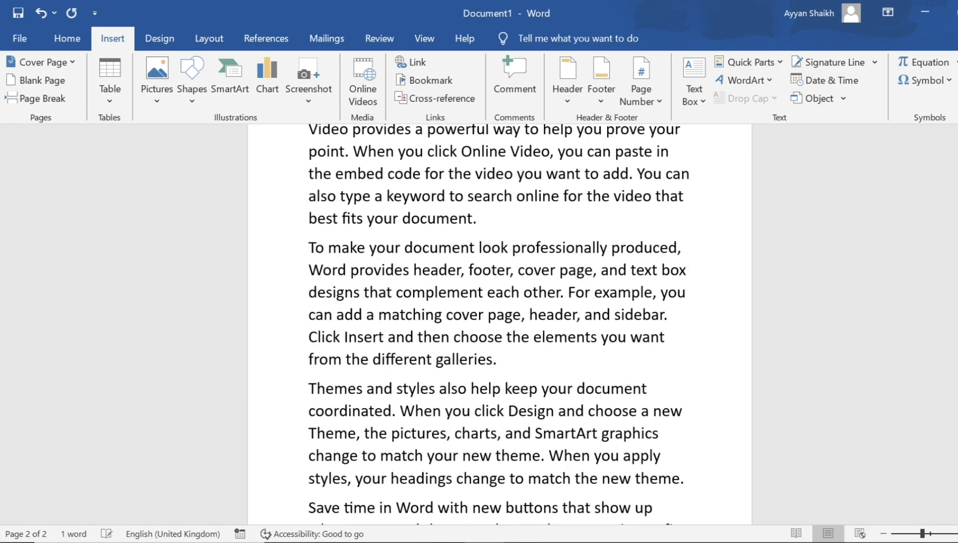
{"action": "scroll", "coordinate": [472, 346], "scroll_direction": "up", "scroll_amount": 3}
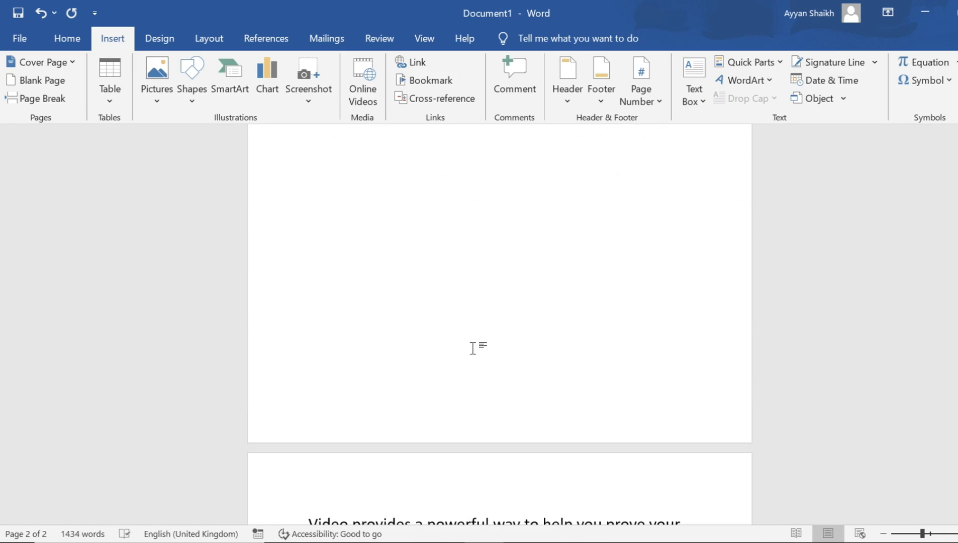
Undo the sample text generated by =RAND(30) and change the formula to =RAND(3)
{"action": "key", "text": "ctrl+z"}
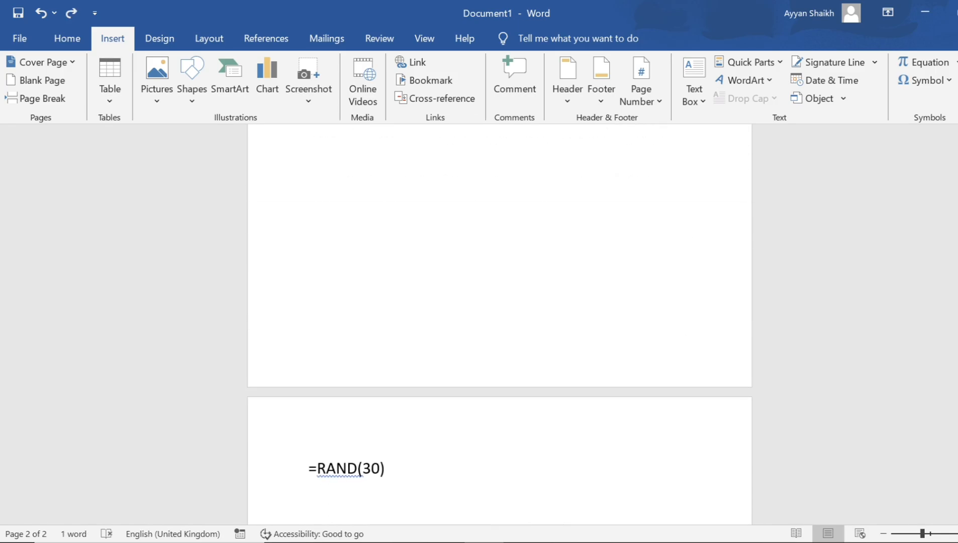
{"action": "scroll", "coordinate": [407, 432], "scroll_direction": "down", "scroll_amount": 2}
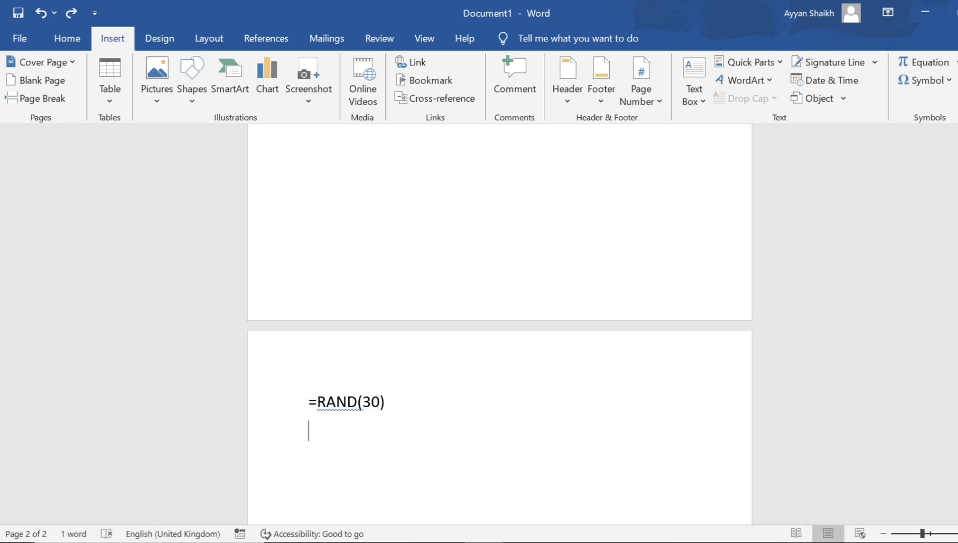
{"action": "key", "text": "Left"}
{"action": "key", "text": "BackSpace"}
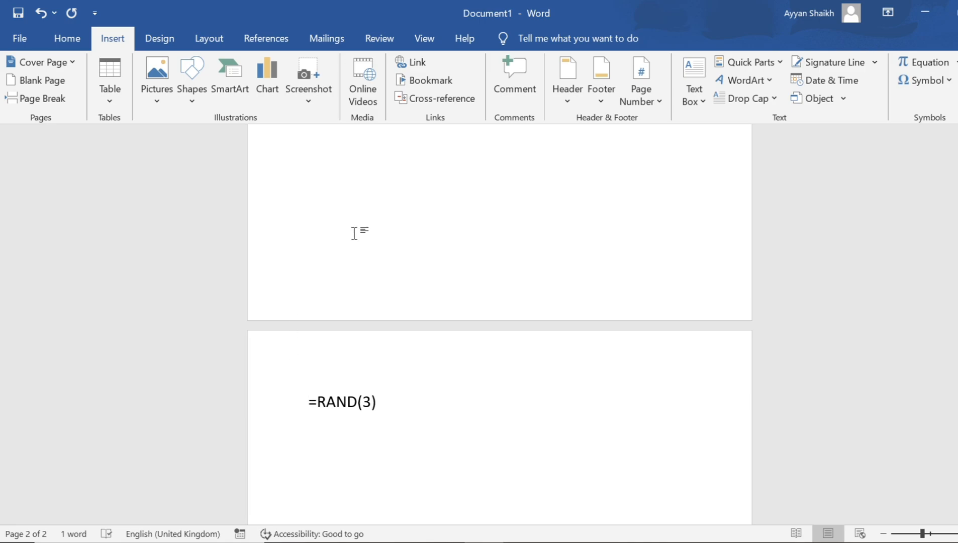
Delete the =RAND(3) formula from the second page
{"action": "left_click", "coordinate": [353, 234]}
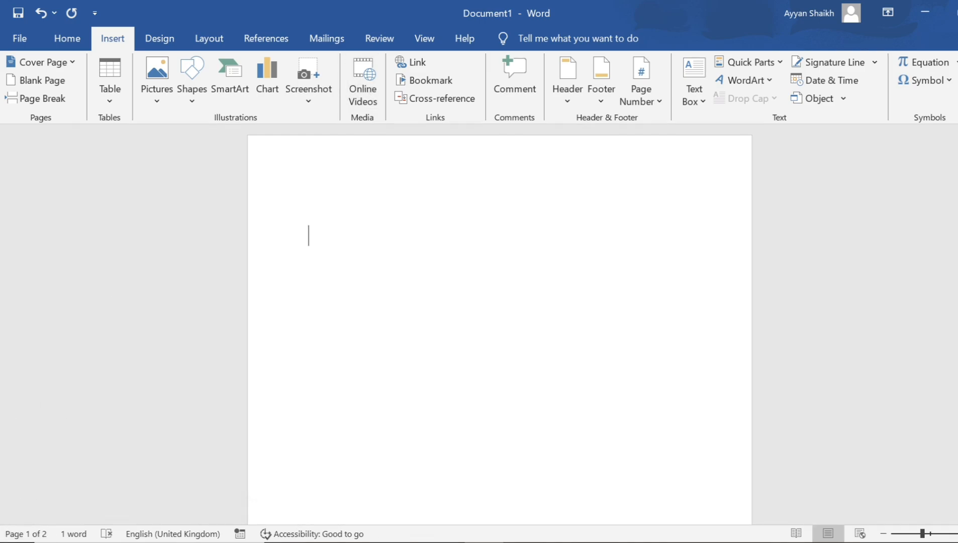
{"action": "scroll", "coordinate": [366, 245], "scroll_direction": "down", "scroll_amount": 1}
{"action": "scroll", "coordinate": [366, 246], "scroll_direction": "down", "scroll_amount": 5}
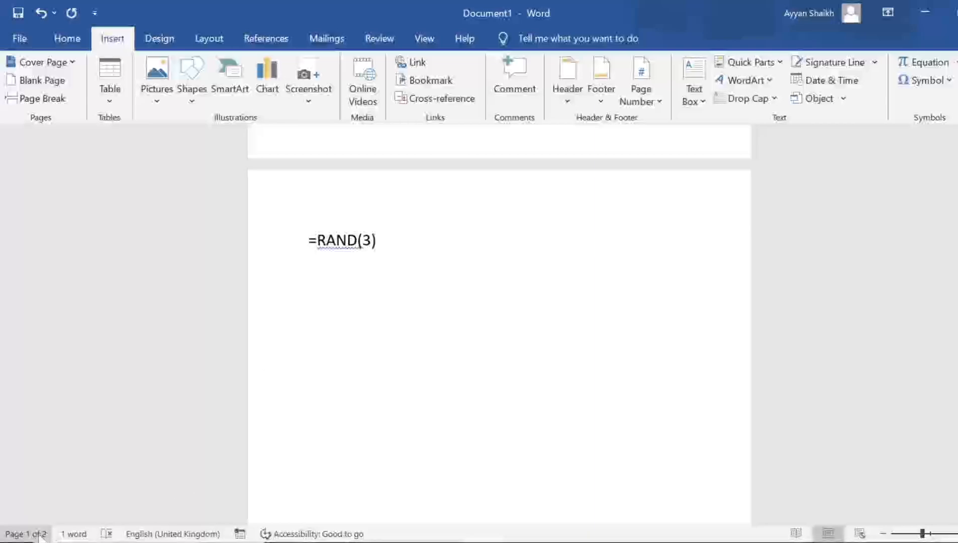
{"action": "left_click", "coordinate": [66, 467]}
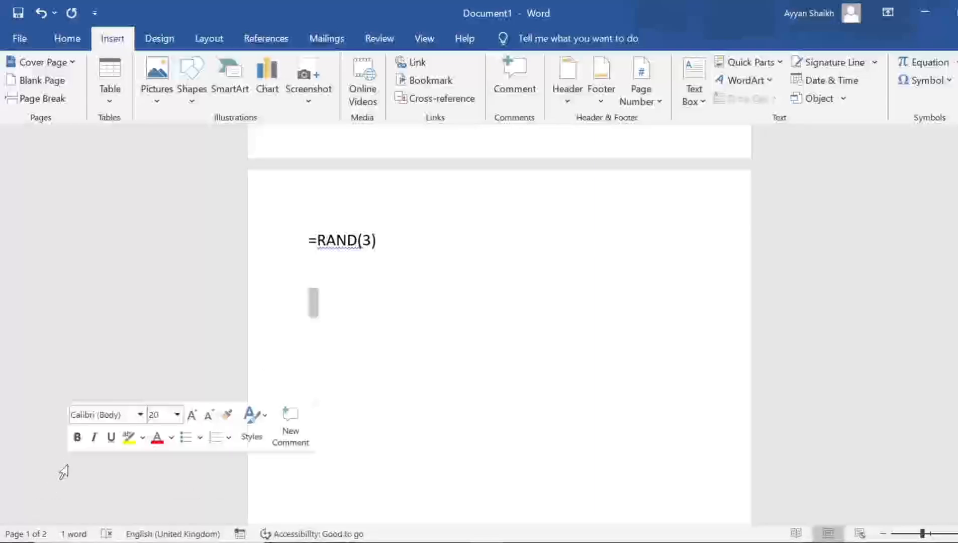
{"action": "left_click", "coordinate": [341, 404]}
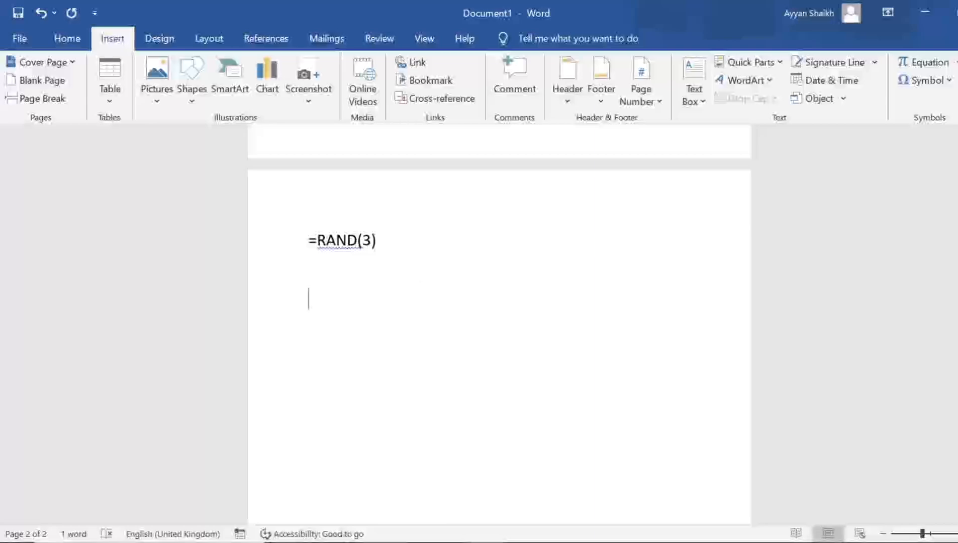
{"action": "left_click_drag", "start_coordinate": [378, 242], "coordinate": [308, 242]}
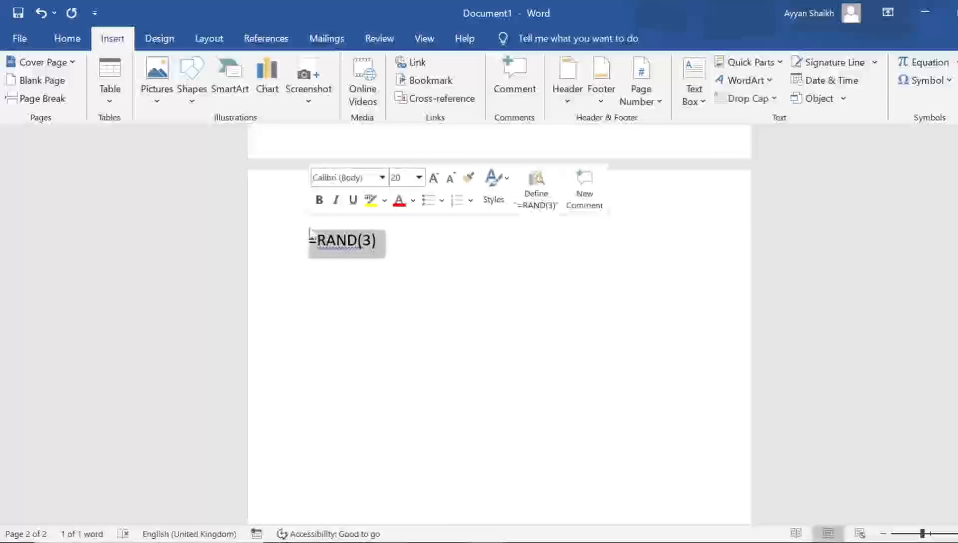
{"action": "key", "text": "BackSpace"}
{"action": "scroll", "coordinate": [499, 324], "scroll_direction": "down", "scroll_amount": 1}
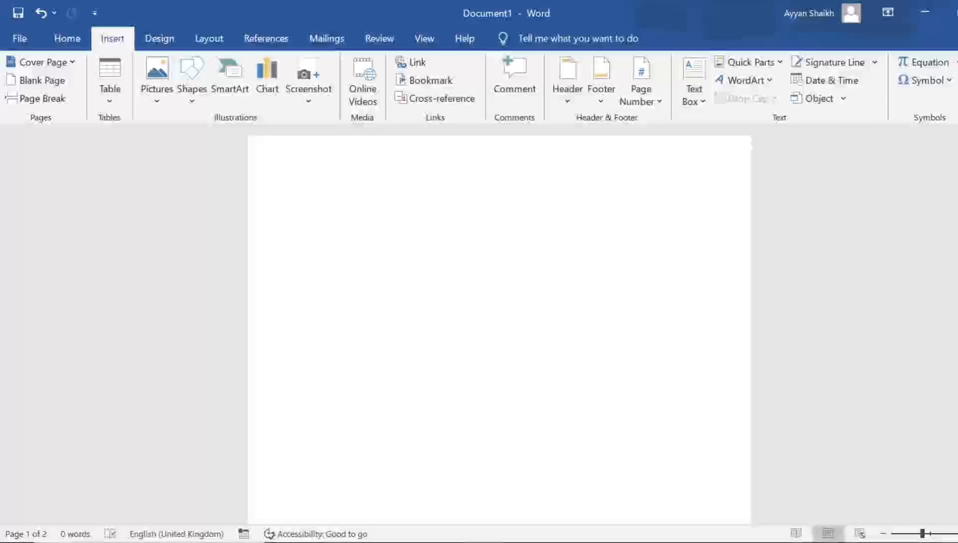
Generate sample text at the start of the first page with the formula =Rand()
{"action": "type", "text": "=Rnd("}
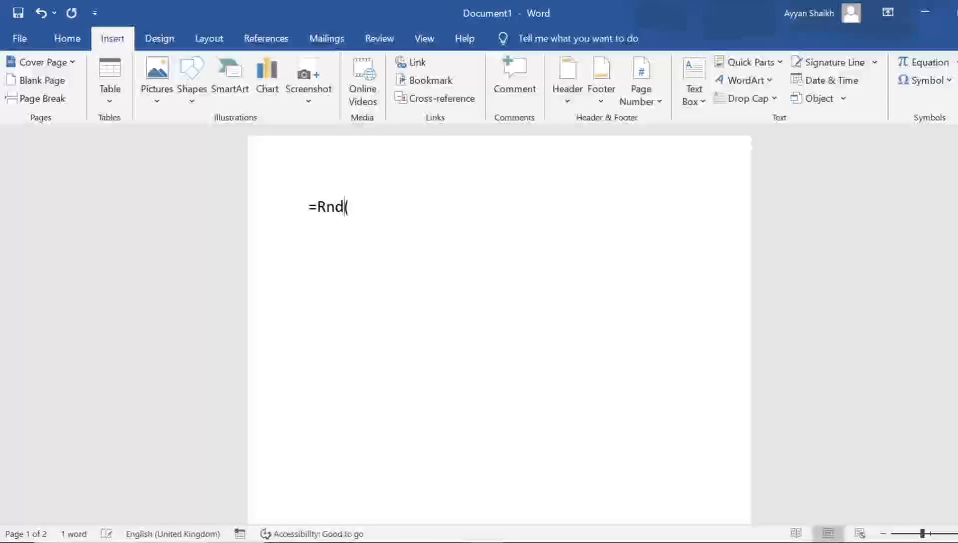
{"action": "key", "text": "Left"}
{"action": "key", "text": "Left"}
{"action": "key", "text": "Left"}
{"action": "key", "text": "Left"}
{"action": "type", "text": "a"}
{"action": "left_click", "coordinate": [356, 207]}
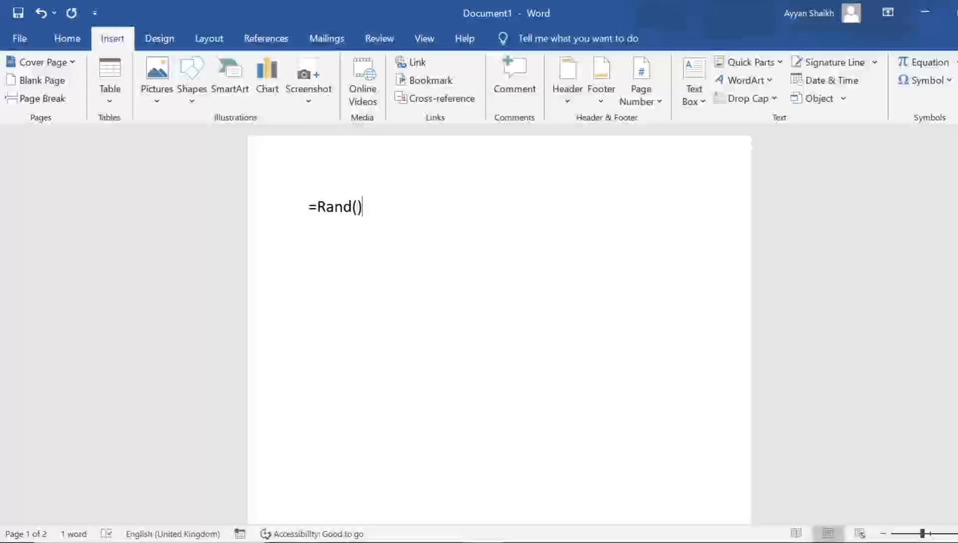
{"action": "key", "text": "Return"}
{"action": "scroll", "coordinate": [499, 322], "scroll_direction": "up", "scroll_amount": 6}
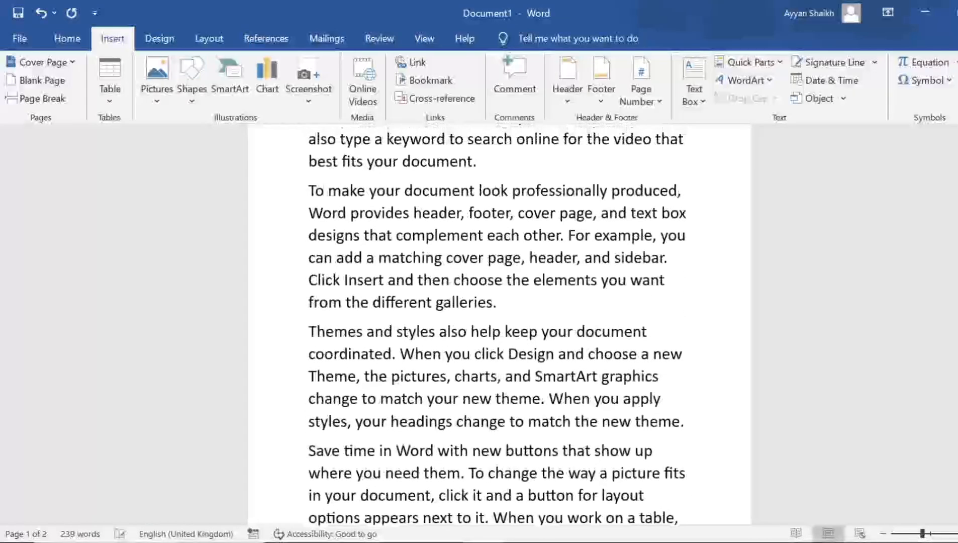
{"action": "scroll", "coordinate": [499, 322], "scroll_direction": "up", "scroll_amount": 3}
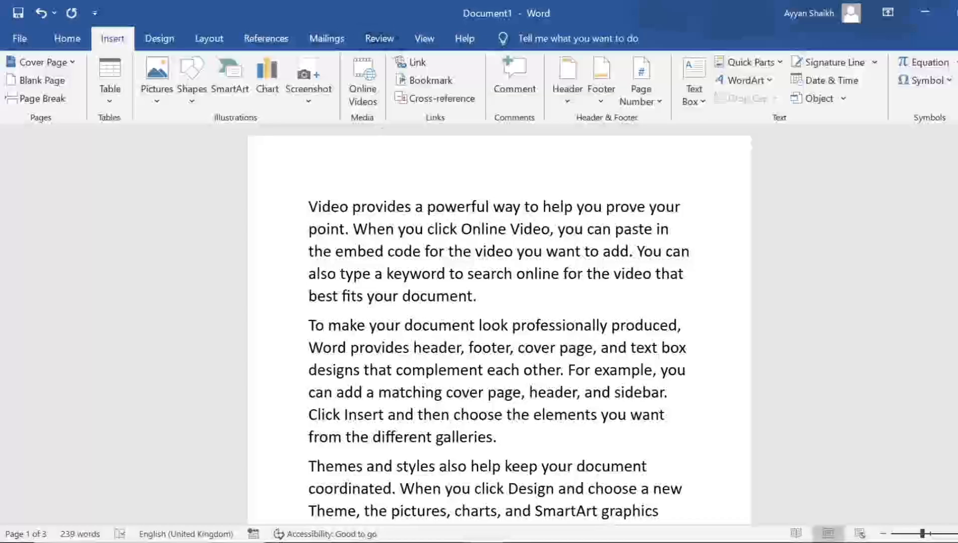
Delete the words "the end, Word remembers where you left off - even on another device" that spill onto the second page
{"action": "right_click", "coordinate": [366, 207]}
{"action": "scroll", "coordinate": [365, 207], "scroll_direction": "down", "scroll_amount": 7}
{"action": "left_click", "coordinate": [281, 282]}
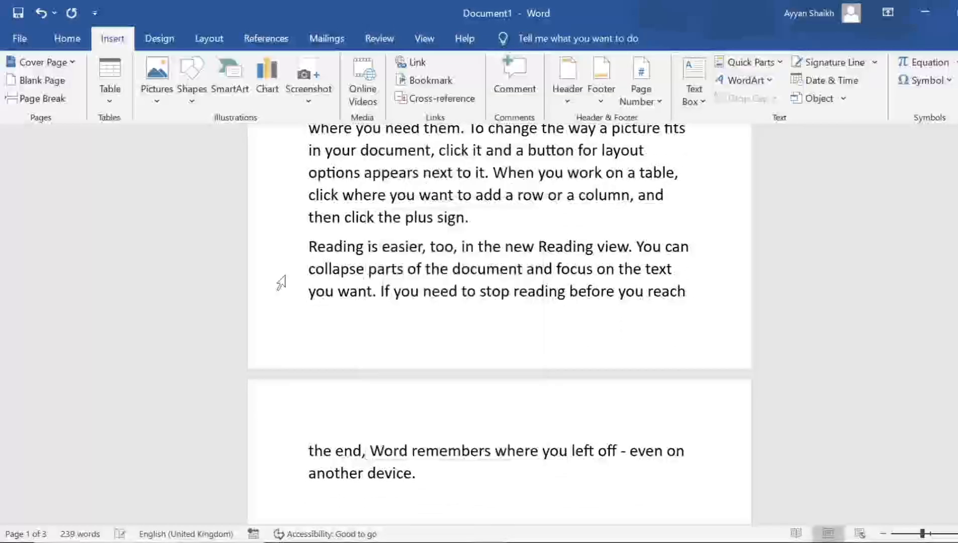
{"action": "scroll", "coordinate": [282, 282], "scroll_direction": "up", "scroll_amount": 5}
{"action": "scroll", "coordinate": [283, 280], "scroll_direction": "down", "scroll_amount": 14}
{"action": "scroll", "coordinate": [283, 280], "scroll_direction": "up", "scroll_amount": 4}
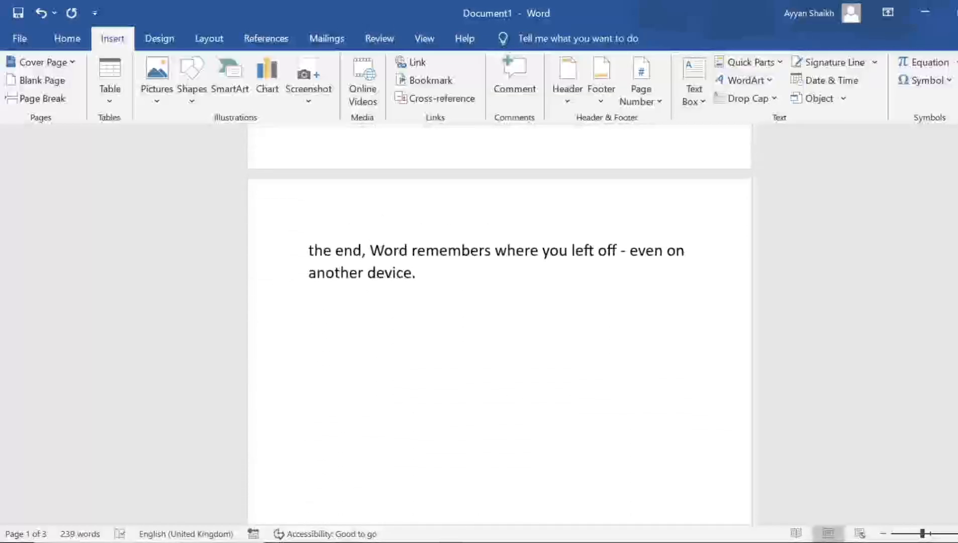
{"action": "left_click", "coordinate": [392, 275], "text": "shift"}
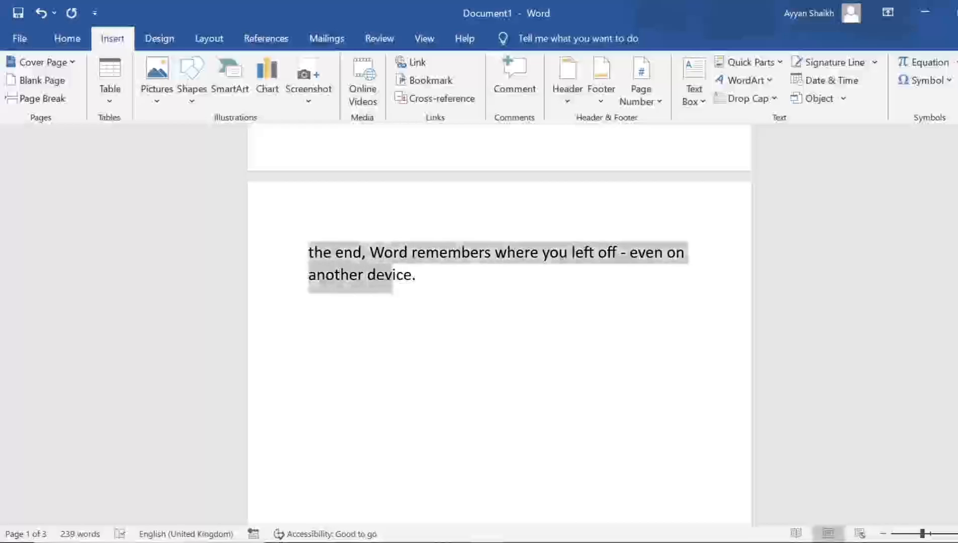
{"action": "key", "text": "Delete"}
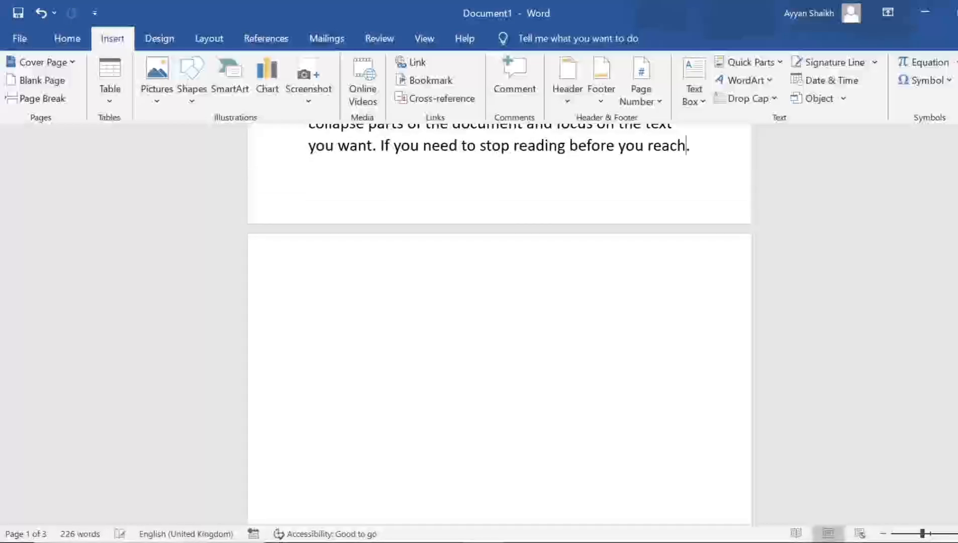
Turn all the paragraphs in the document into a numbered list
{"action": "scroll", "coordinate": [499, 327], "scroll_direction": "up", "scroll_amount": 7}
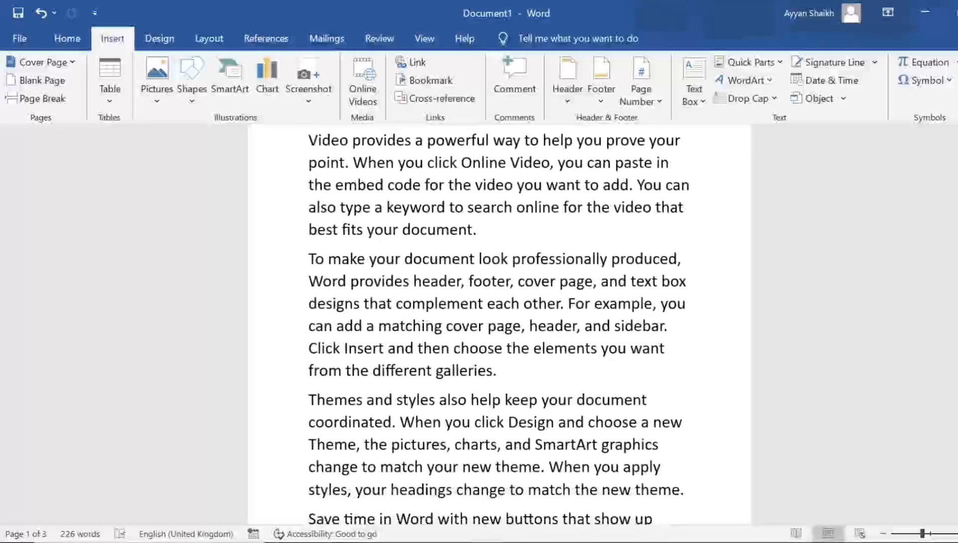
{"action": "scroll", "coordinate": [500, 327], "scroll_direction": "up", "scroll_amount": 1}
{"action": "left_click", "coordinate": [402, 242]}
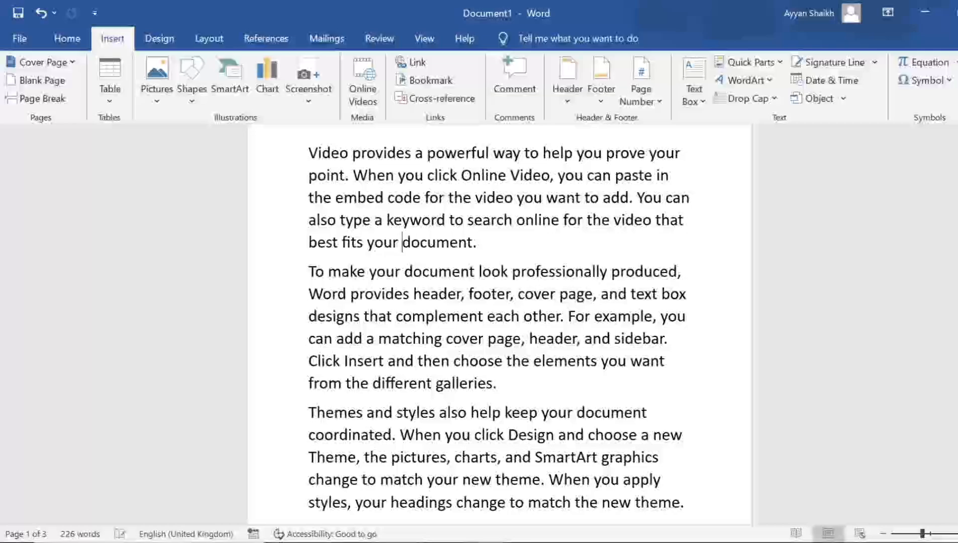
{"action": "key", "text": "ctrl+a"}
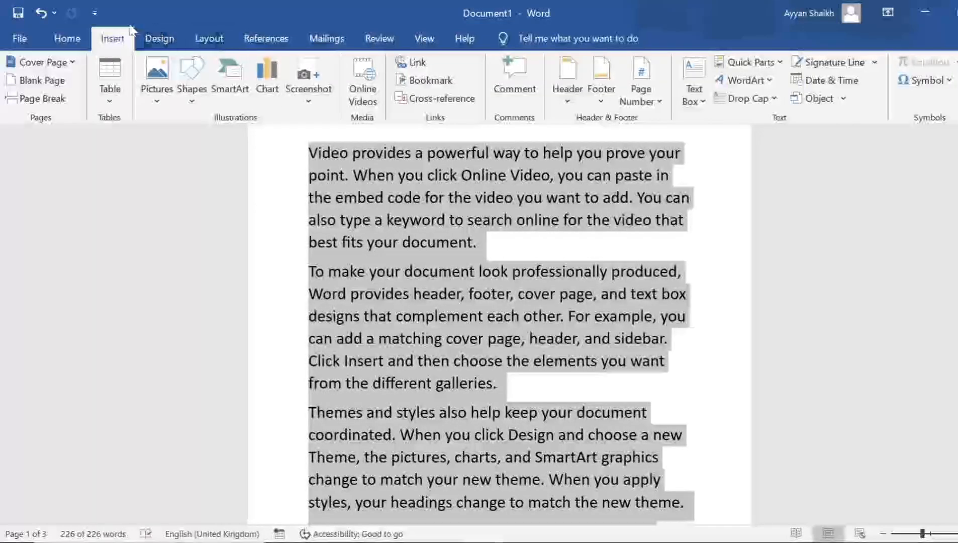
{"action": "left_click", "coordinate": [67, 39]}
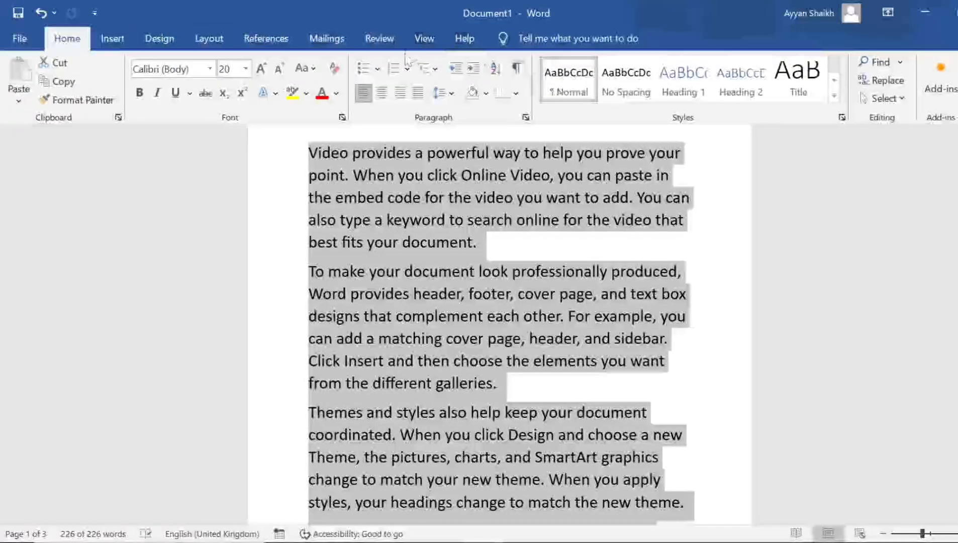
{"action": "left_click", "coordinate": [395, 69]}
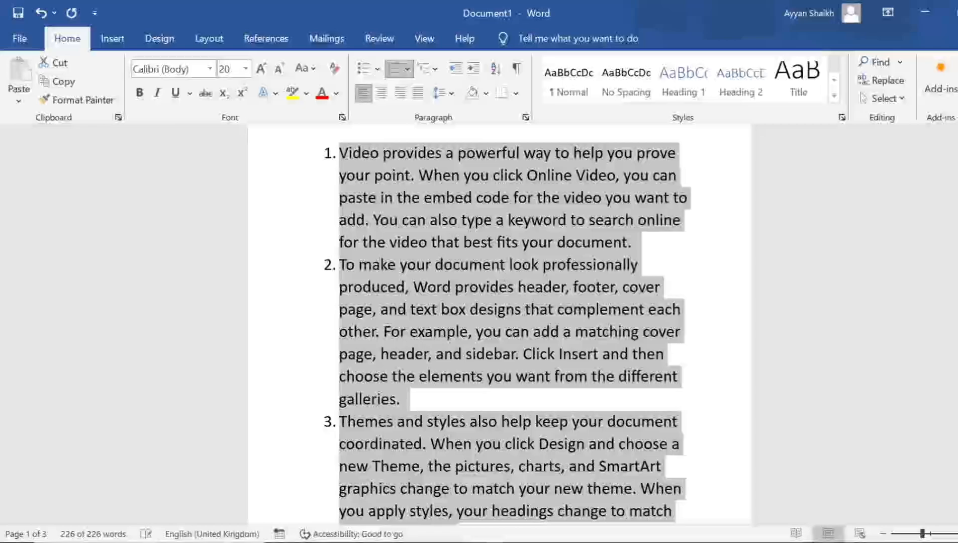
{"action": "left_click", "coordinate": [501, 265]}
Review the numbered paragraphs on the first page and their continuation on the second page
{"action": "scroll", "coordinate": [500, 265], "scroll_direction": "down", "scroll_amount": 6}
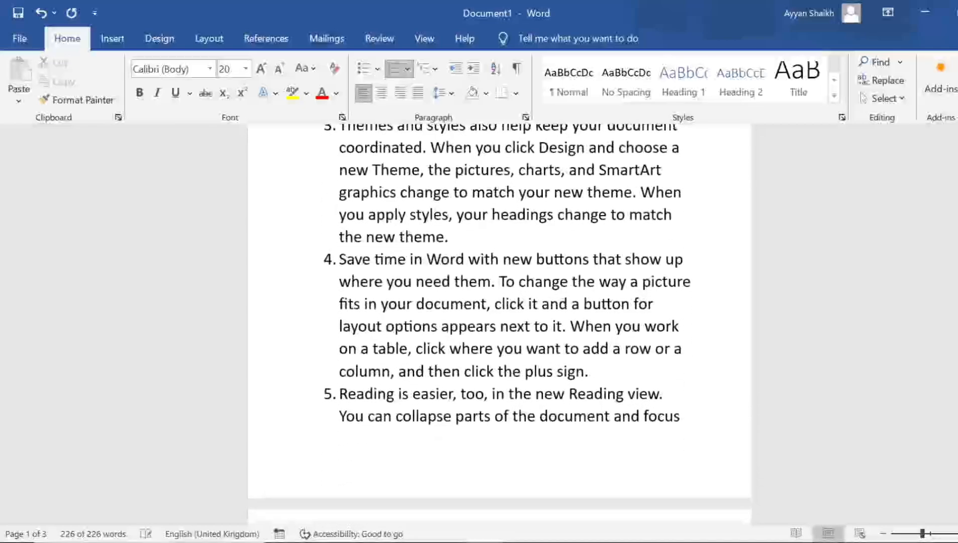
{"action": "scroll", "coordinate": [500, 322], "scroll_direction": "up", "scroll_amount": 1}
{"action": "scroll", "coordinate": [500, 321], "scroll_direction": "down", "scroll_amount": 3}
{"action": "scroll", "coordinate": [501, 322], "scroll_direction": "up", "scroll_amount": 3}
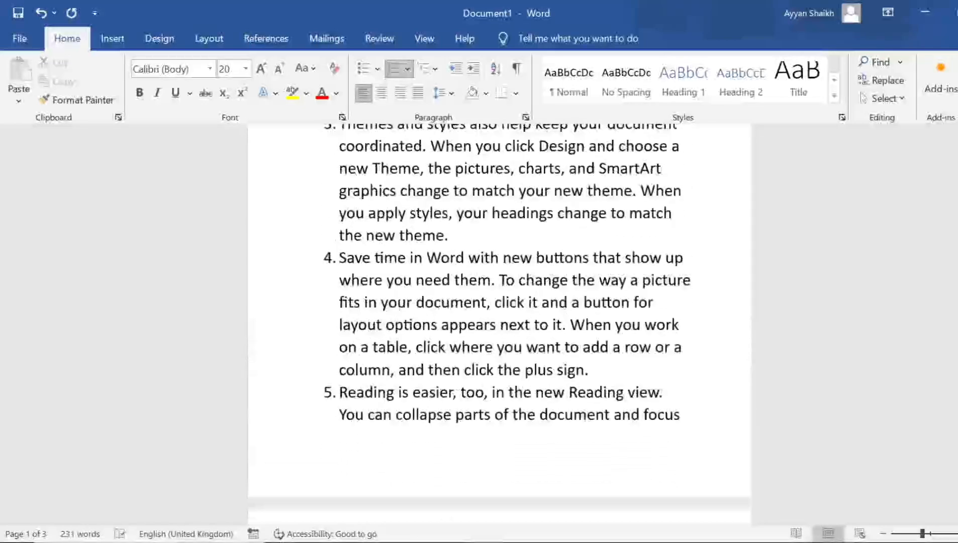
{"action": "scroll", "coordinate": [500, 322], "scroll_direction": "down", "scroll_amount": 4}
{"action": "scroll", "coordinate": [501, 322], "scroll_direction": "up", "scroll_amount": 10}
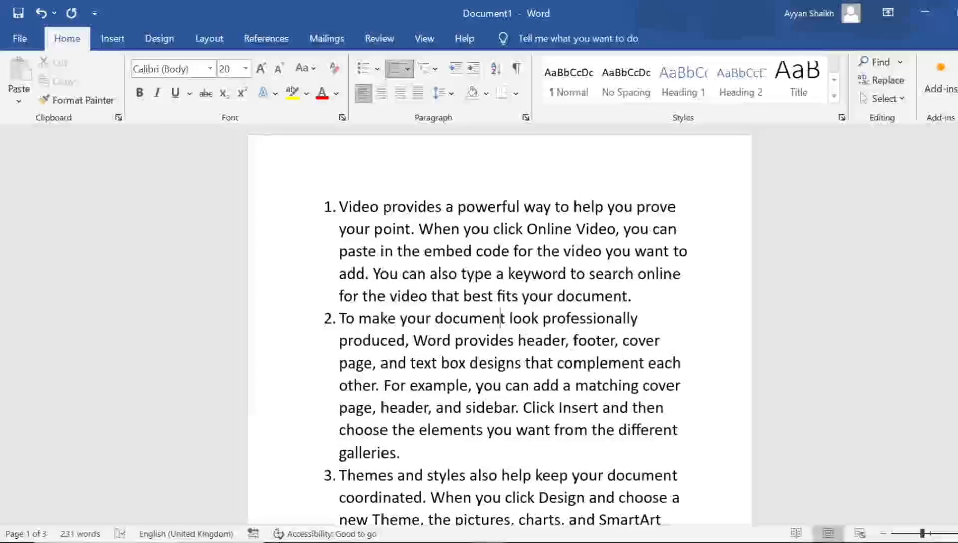
{"action": "scroll", "coordinate": [501, 319], "scroll_direction": "down", "scroll_amount": 2}
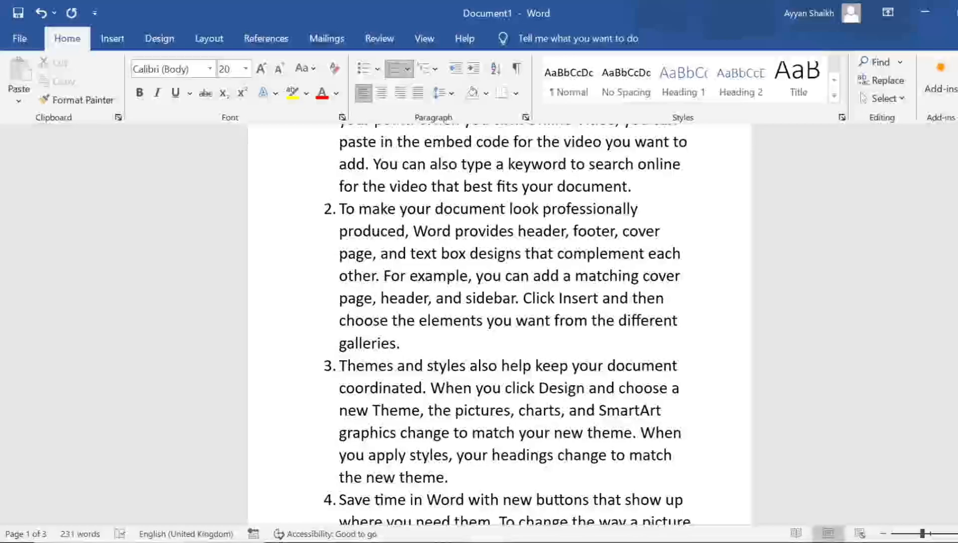
{"action": "scroll", "coordinate": [500, 322], "scroll_direction": "up", "scroll_amount": 2}
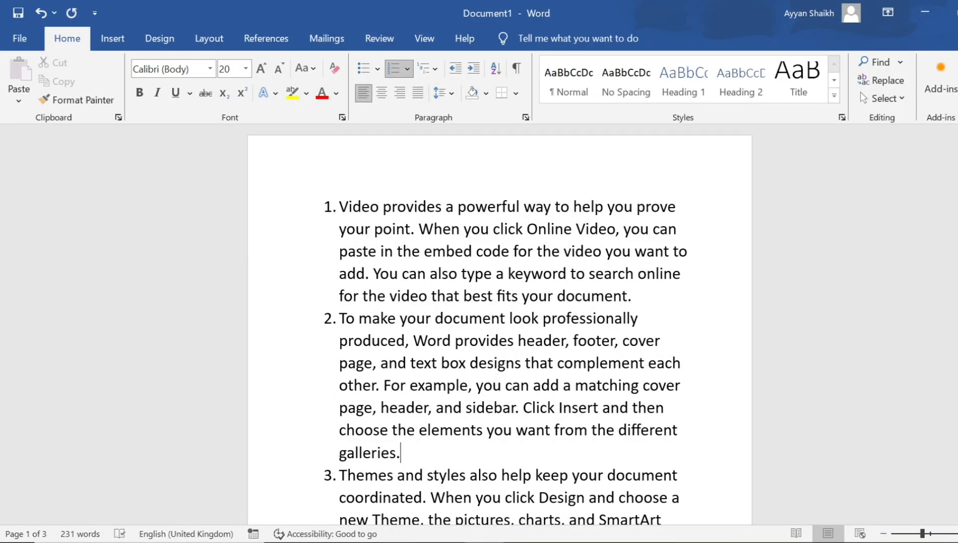
Examine how the list divides into items 1 and 2 and the remaining items from 3 onward
{"action": "left_click_drag", "start_coordinate": [401, 453], "coordinate": [340, 206]}
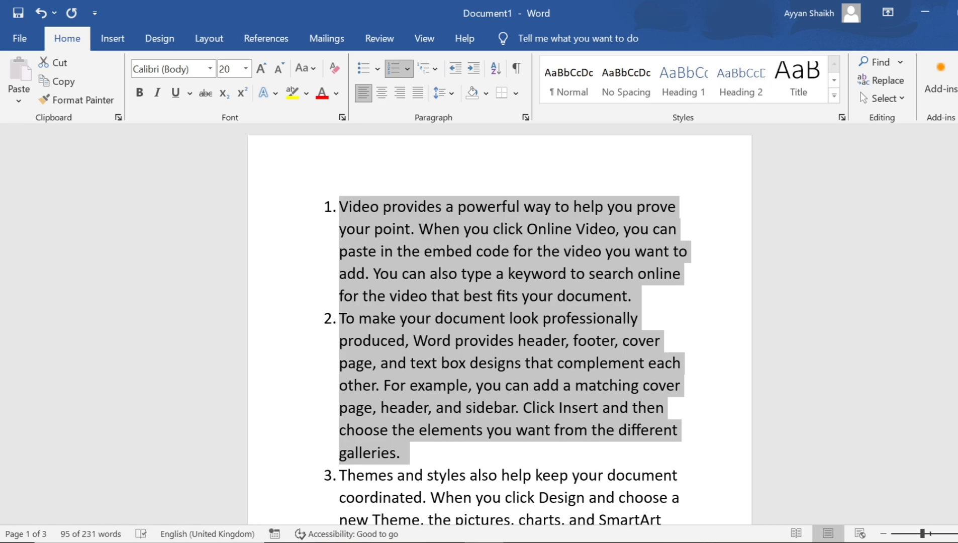
{"action": "scroll", "coordinate": [455, 410], "scroll_direction": "down", "scroll_amount": 2}
{"action": "scroll", "coordinate": [501, 322], "scroll_direction": "down", "scroll_amount": 4}
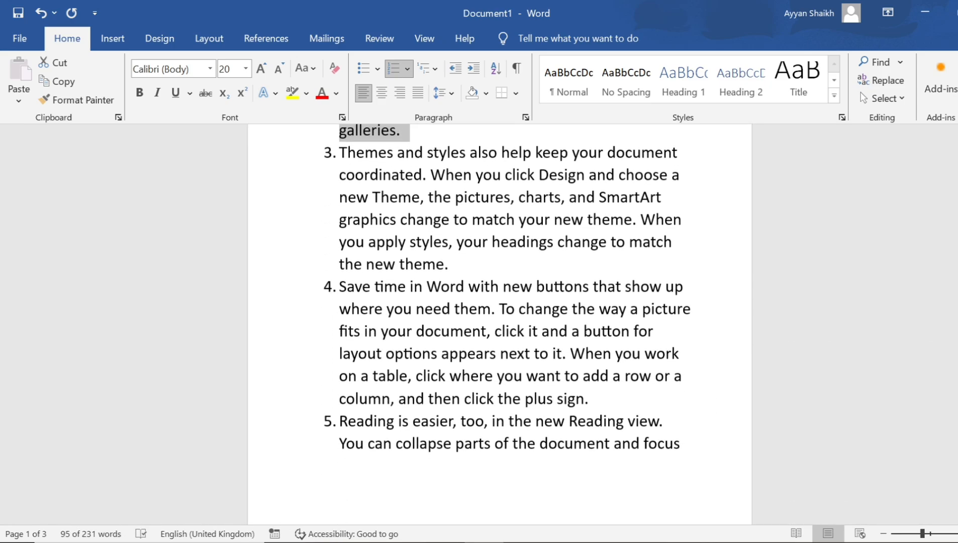
{"action": "left_click_drag", "start_coordinate": [339, 152], "coordinate": [628, 421]}
{"action": "left_click", "coordinate": [628, 420]}
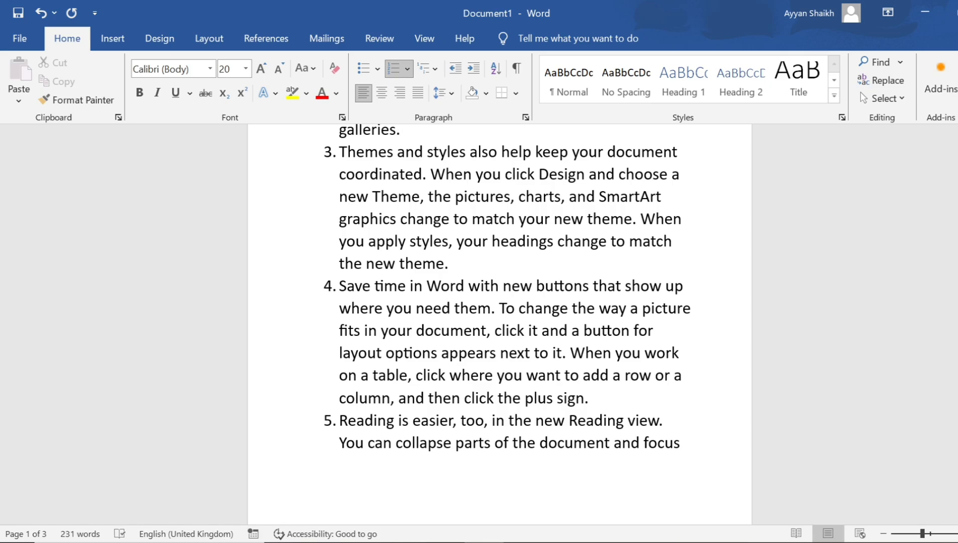
{"action": "left_click_drag", "start_coordinate": [339, 152], "coordinate": [633, 455]}
{"action": "left_click", "coordinate": [522, 398]}
{"action": "scroll", "coordinate": [522, 398], "scroll_direction": "down", "scroll_amount": 4}
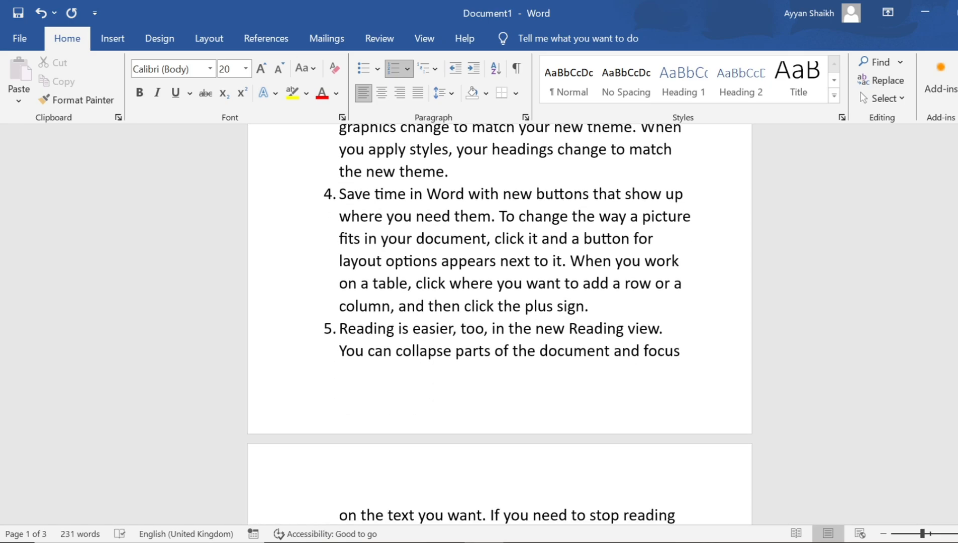
{"action": "scroll", "coordinate": [500, 325], "scroll_direction": "up", "scroll_amount": 10}
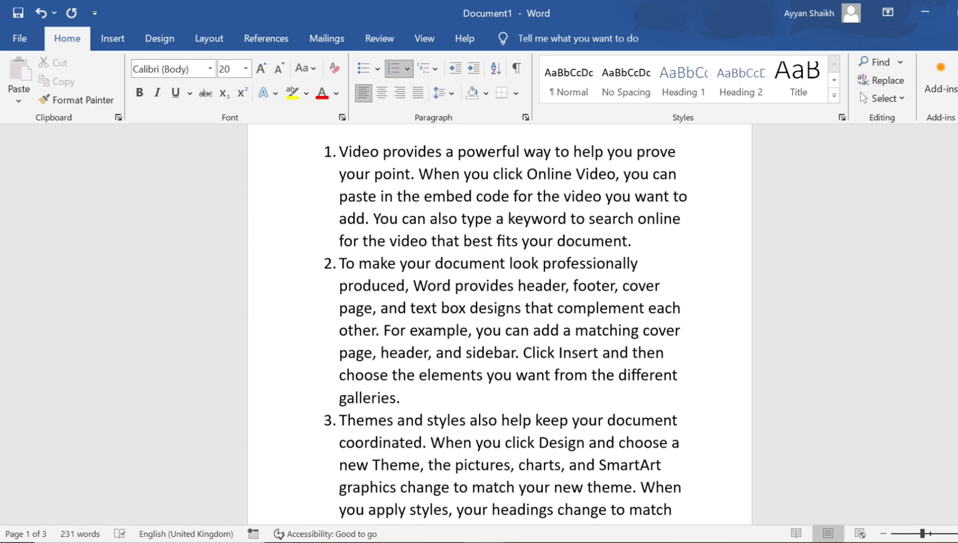
Insert a page break at the end of the second numbered paragraph, after "galleries."
{"action": "left_click_drag", "start_coordinate": [339, 152], "coordinate": [400, 398]}
{"action": "left_click", "coordinate": [402, 398]}
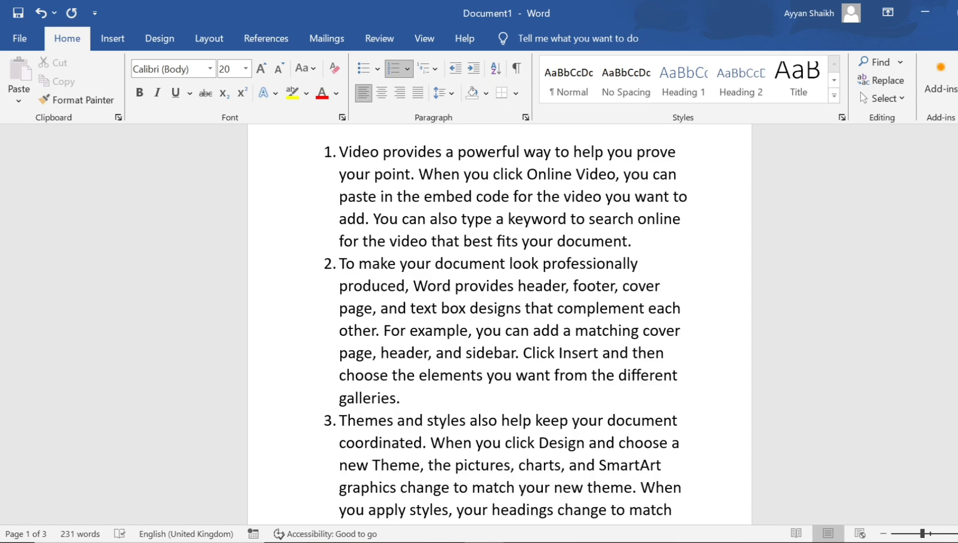
{"action": "left_click", "coordinate": [118, 39]}
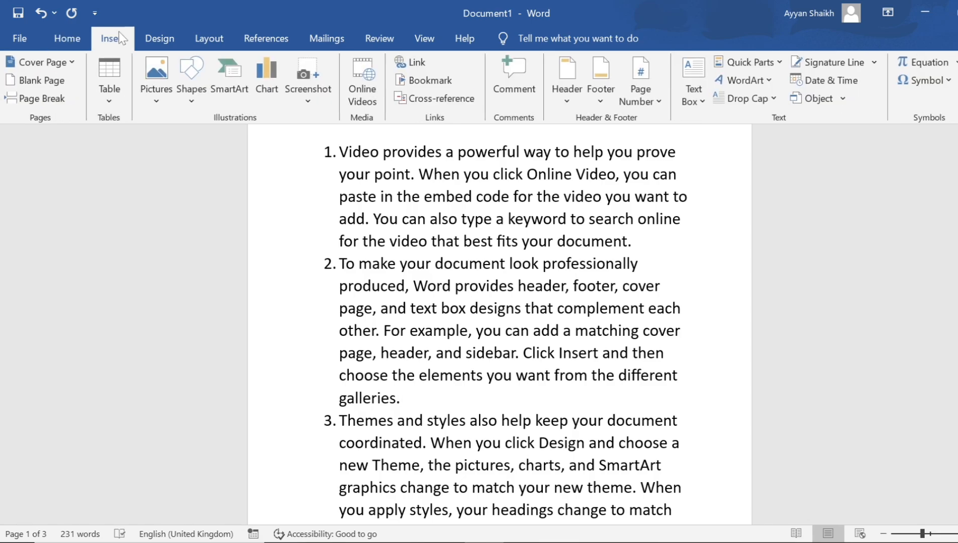
{"action": "left_click", "coordinate": [24, 101]}
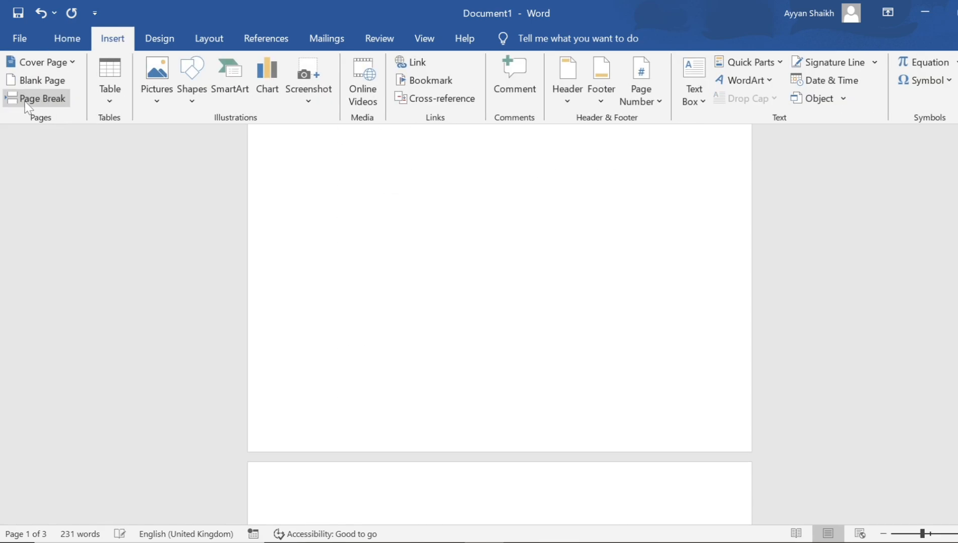
Review how the page break splits the numbered list between the first page and the following page
{"action": "scroll", "coordinate": [282, 178], "scroll_direction": "up", "scroll_amount": 5}
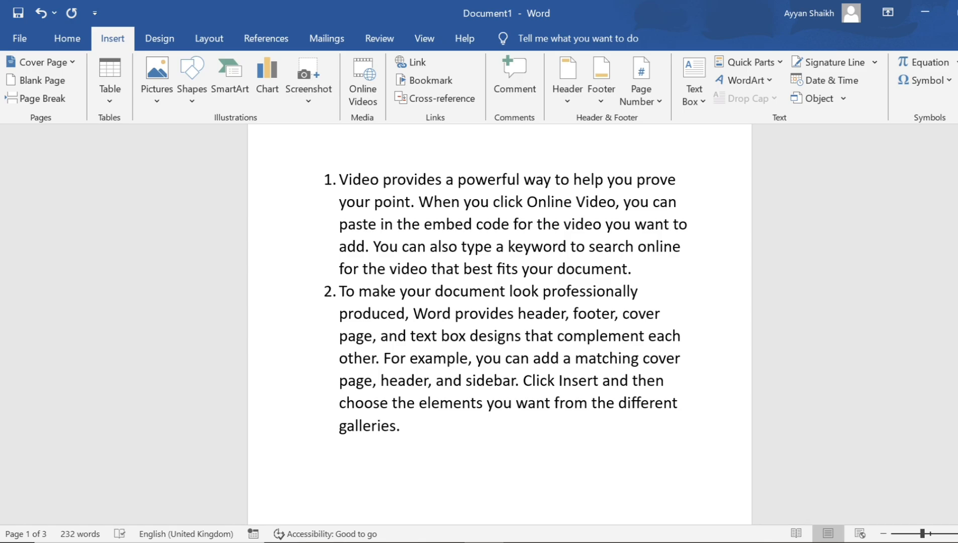
{"action": "left_click_drag", "start_coordinate": [340, 179], "coordinate": [393, 404]}
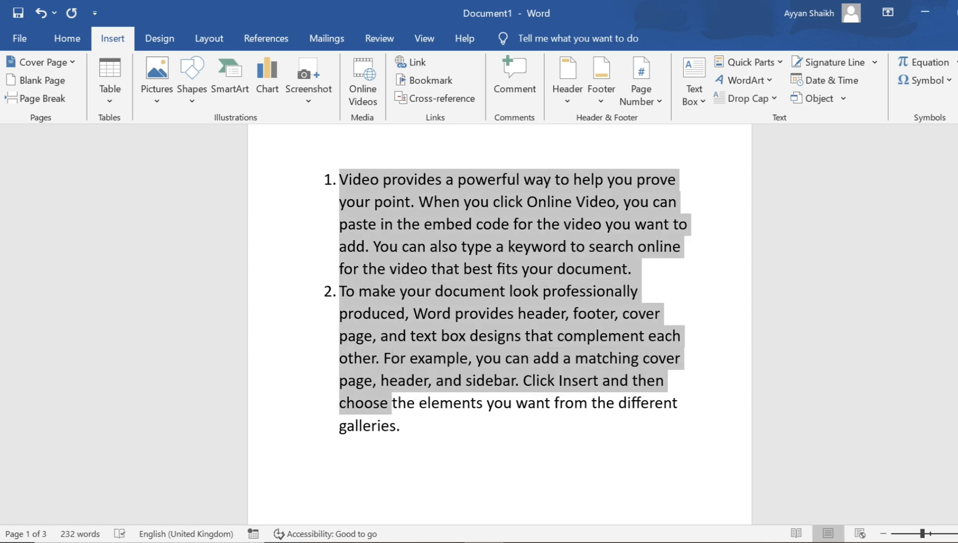
{"action": "left_click", "coordinate": [393, 404]}
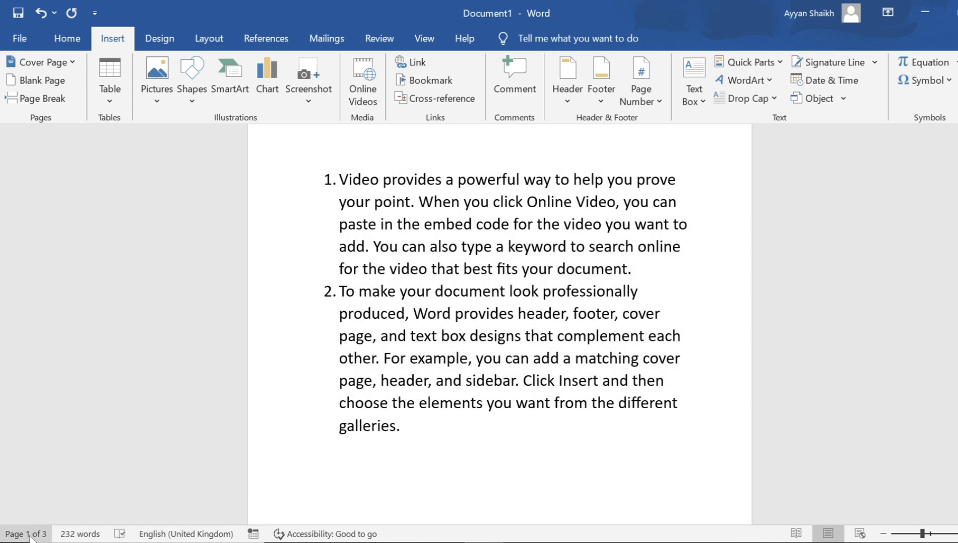
{"action": "scroll", "coordinate": [402, 412], "scroll_direction": "down", "scroll_amount": 5}
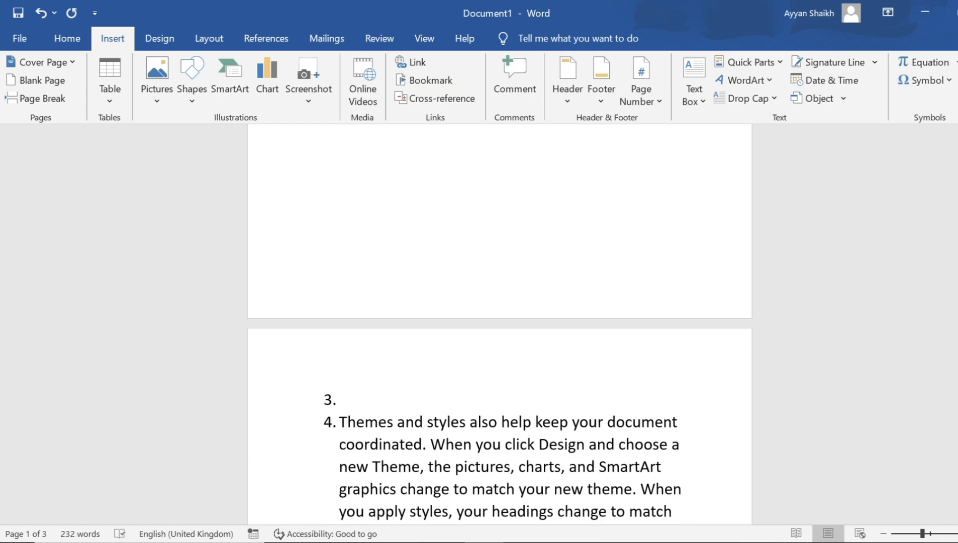
{"action": "scroll", "coordinate": [499, 321], "scroll_direction": "down", "scroll_amount": 5}
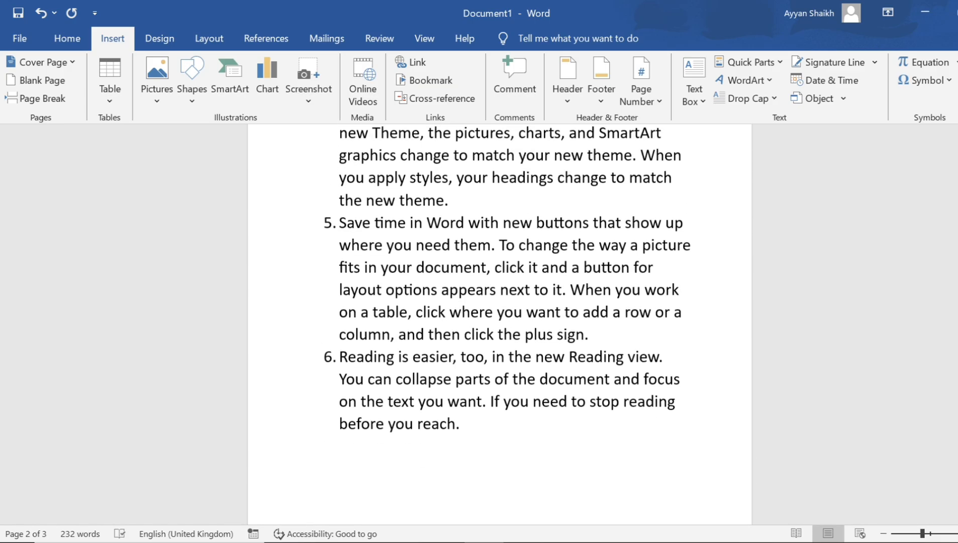
{"action": "scroll", "coordinate": [500, 321], "scroll_direction": "down", "scroll_amount": 4}
{"action": "scroll", "coordinate": [499, 322], "scroll_direction": "up", "scroll_amount": 9}
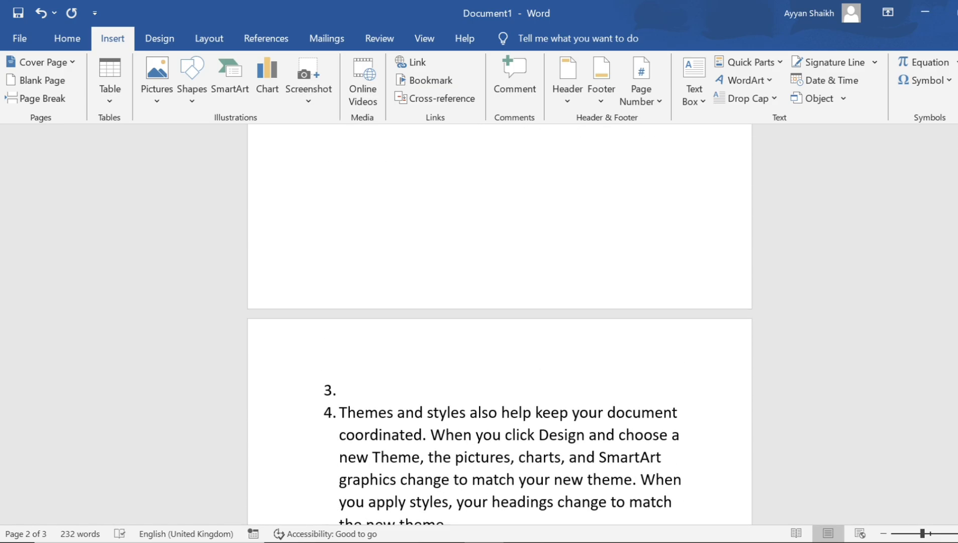
{"action": "scroll", "coordinate": [499, 322], "scroll_direction": "up", "scroll_amount": 5}
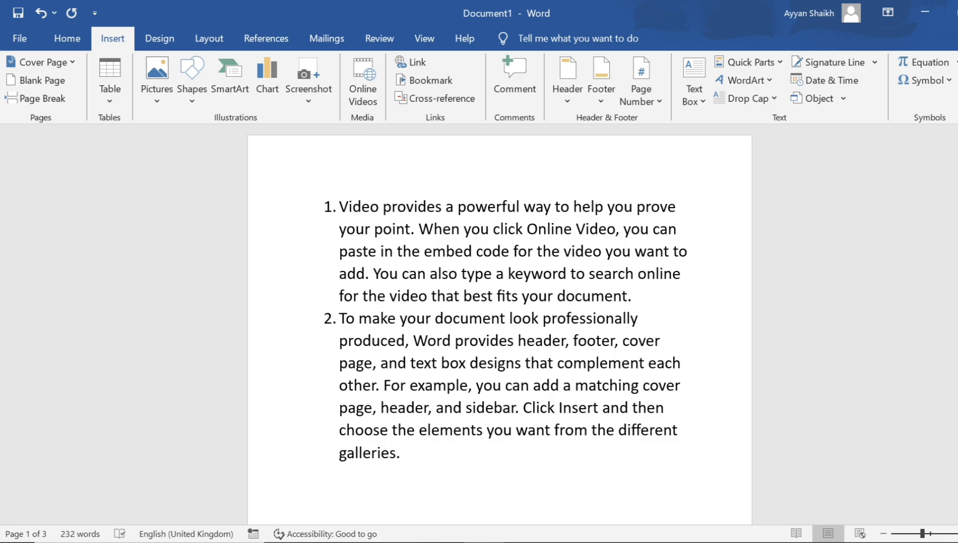
Delete all of the document's content, including the numbered list
{"action": "key", "text": "ctrl+a"}
{"action": "key", "text": "Delete"}
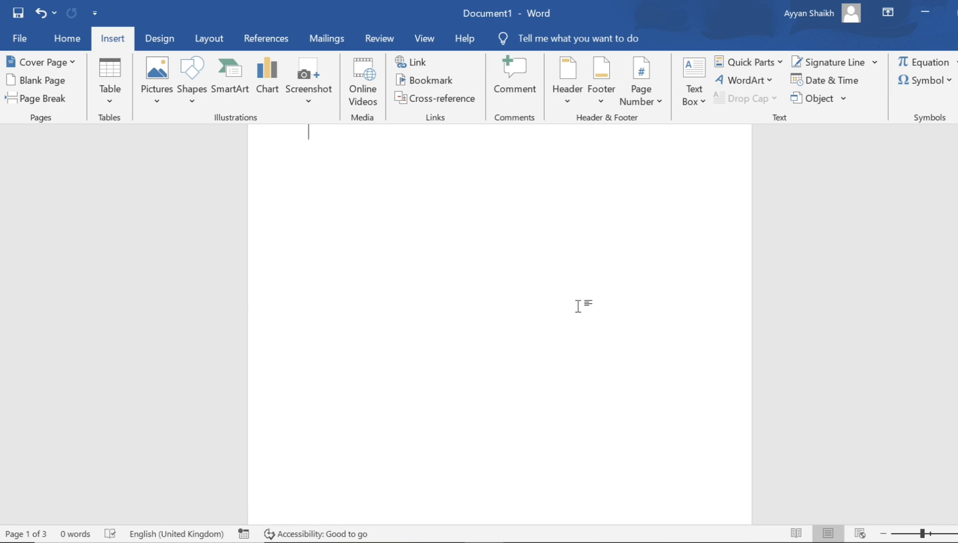
{"action": "scroll", "coordinate": [578, 306], "scroll_direction": "up", "scroll_amount": 2}
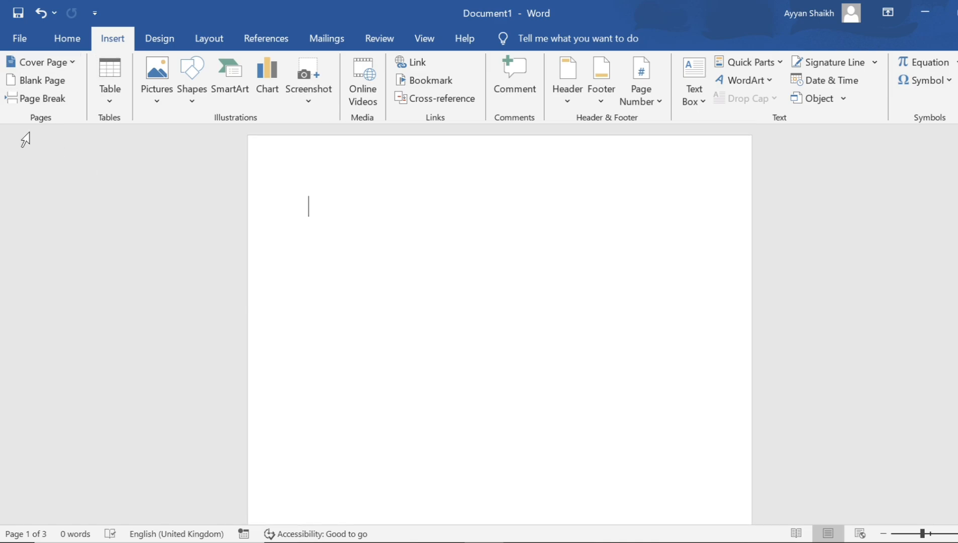
Insert a table with three columns and three rows on the first page
{"action": "left_click", "coordinate": [113, 102]}
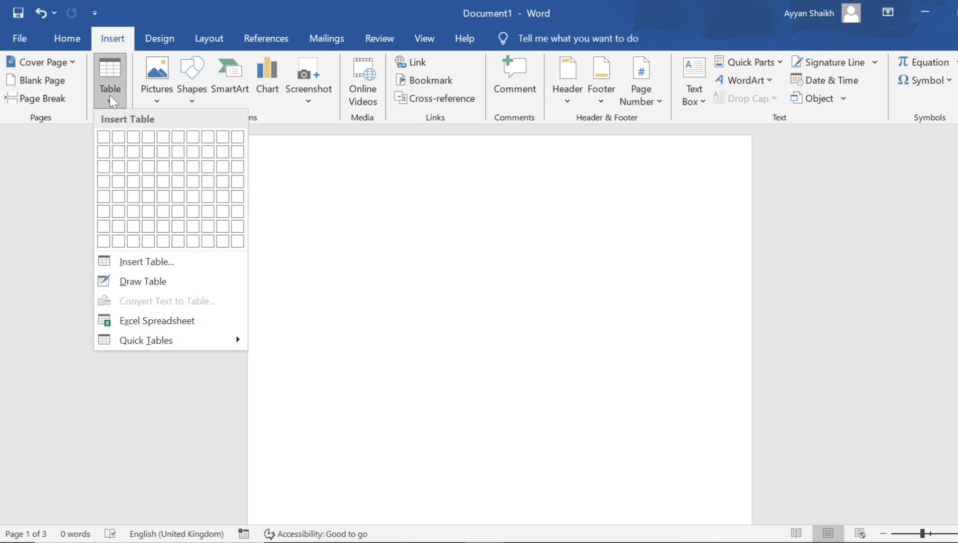
{"action": "left_click", "coordinate": [308, 188]}
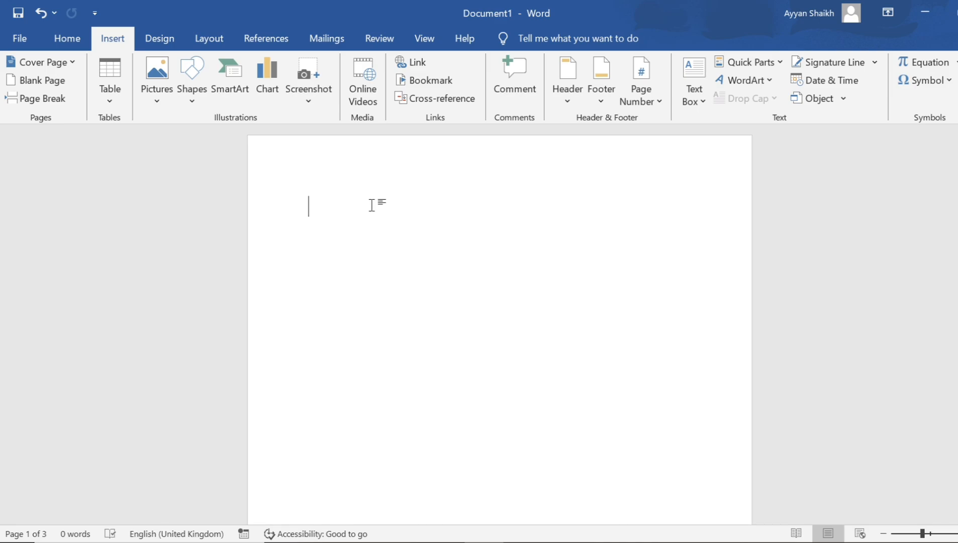
{"action": "left_click", "coordinate": [110, 102]}
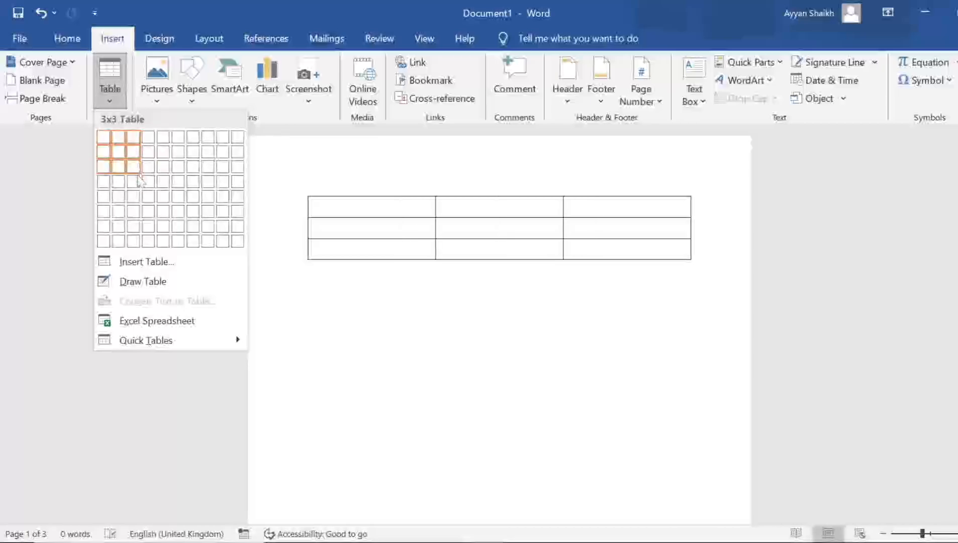
{"action": "left_click", "coordinate": [138, 172]}
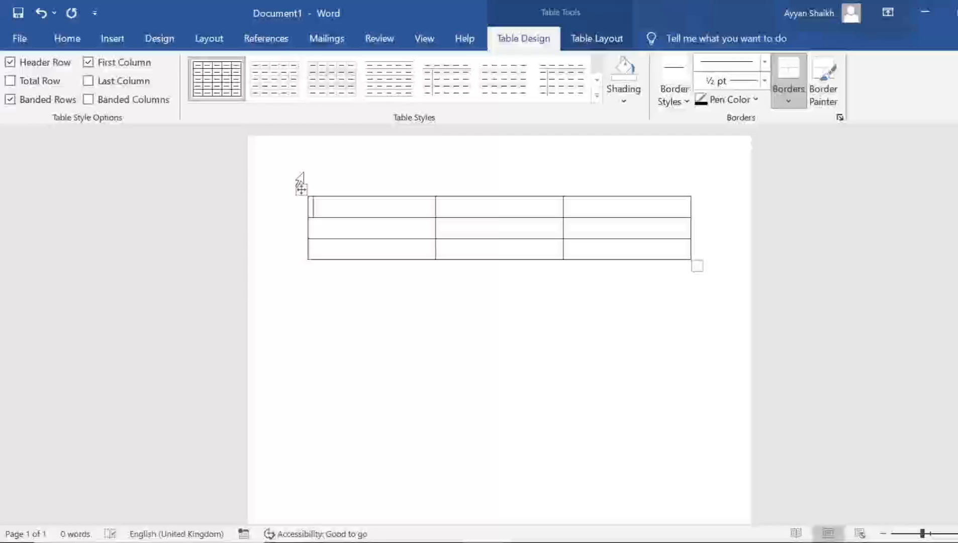
Compare the available table tools with the cursor outside the table and inside its first cell
{"action": "left_click", "coordinate": [125, 39]}
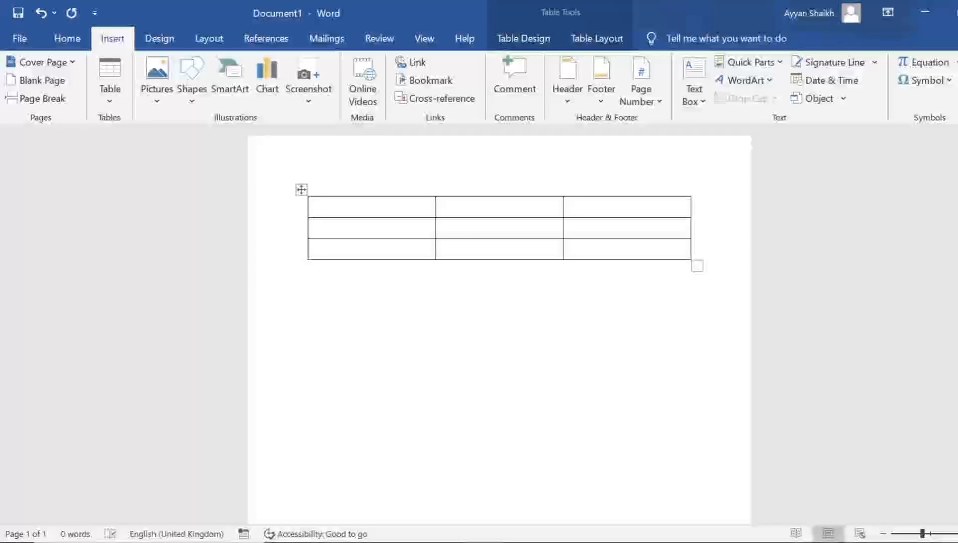
{"action": "left_click", "coordinate": [454, 319]}
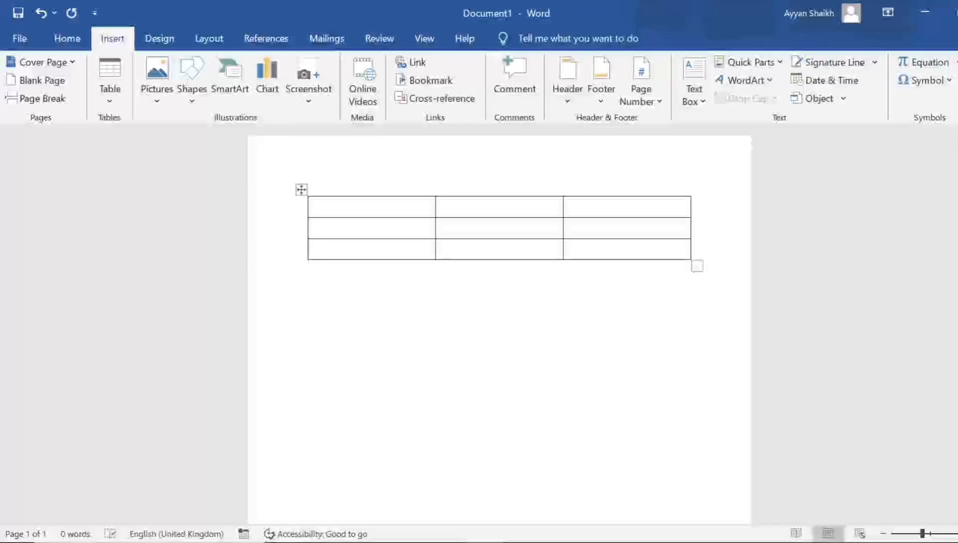
{"action": "left_click", "coordinate": [372, 207]}
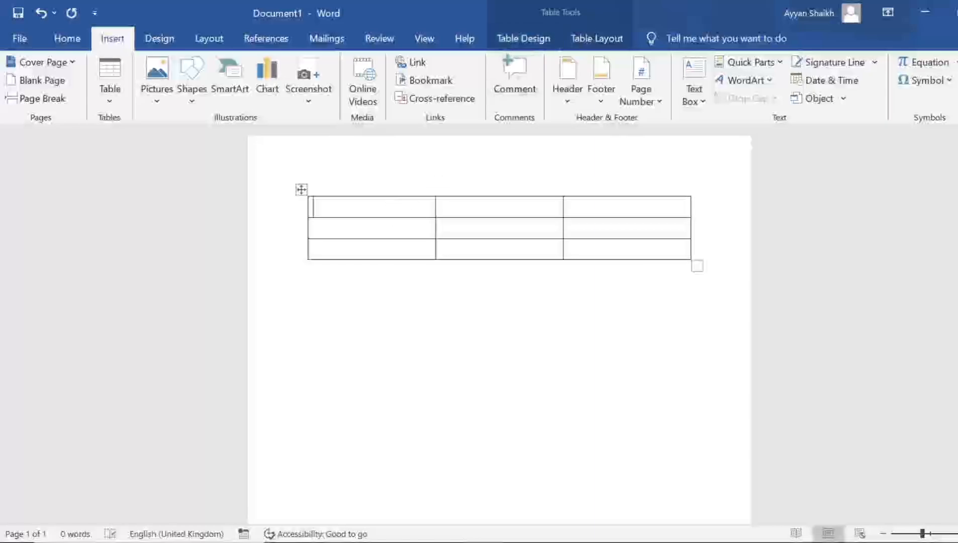
Enter the filler text "ftfjyjgkku" on the line below the table and erase it
{"action": "left_click", "coordinate": [309, 270]}
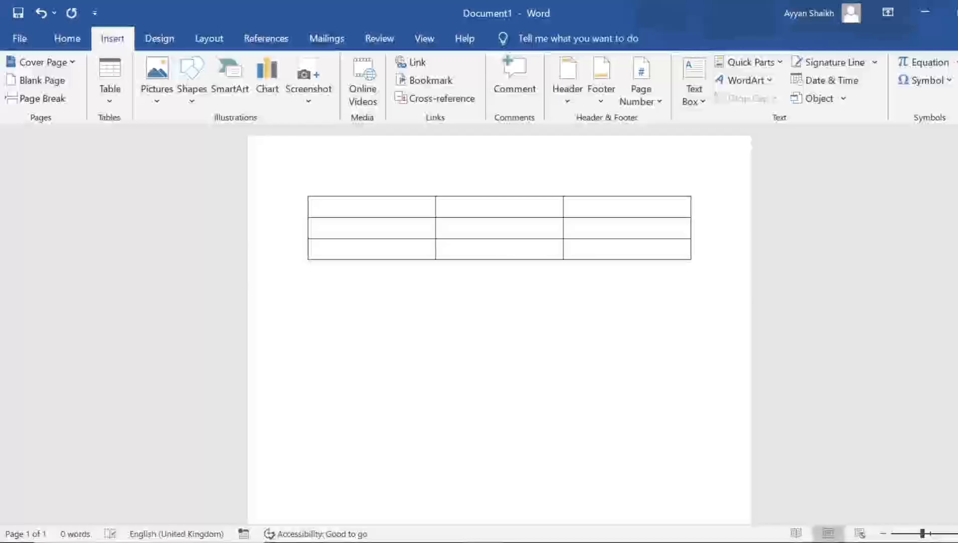
{"action": "type", "text": "ftfjyjgkku"}
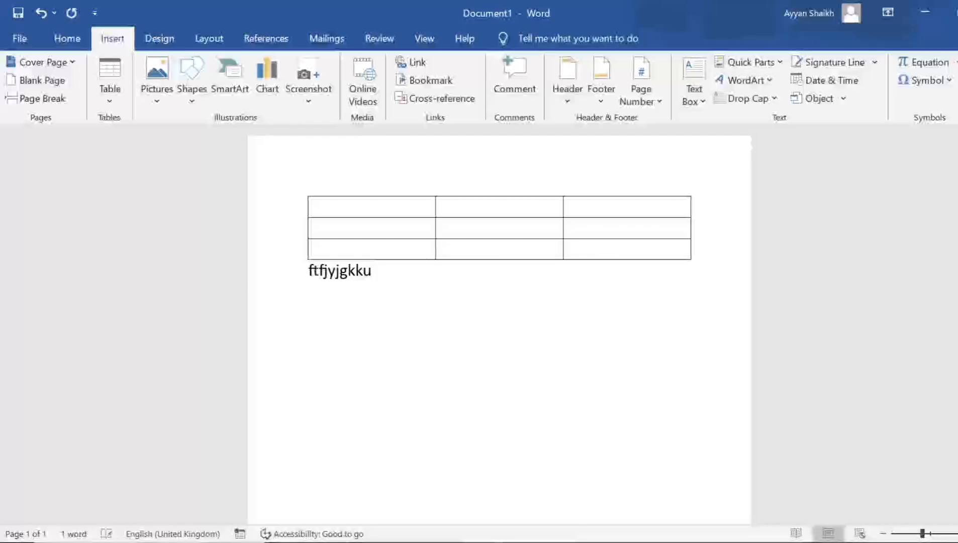
{"action": "key", "text": "BackSpace"}
{"action": "key", "text": "BackSpace"}
{"action": "key", "text": "BackSpace"}
{"action": "key", "text": "BackSpace"}
{"action": "key", "text": "BackSpace"}
{"action": "key", "text": "BackSpace"}
{"action": "key", "text": "BackSpace"}
{"action": "key", "text": "BackSpace"}
{"action": "key", "text": "BackSpace"}
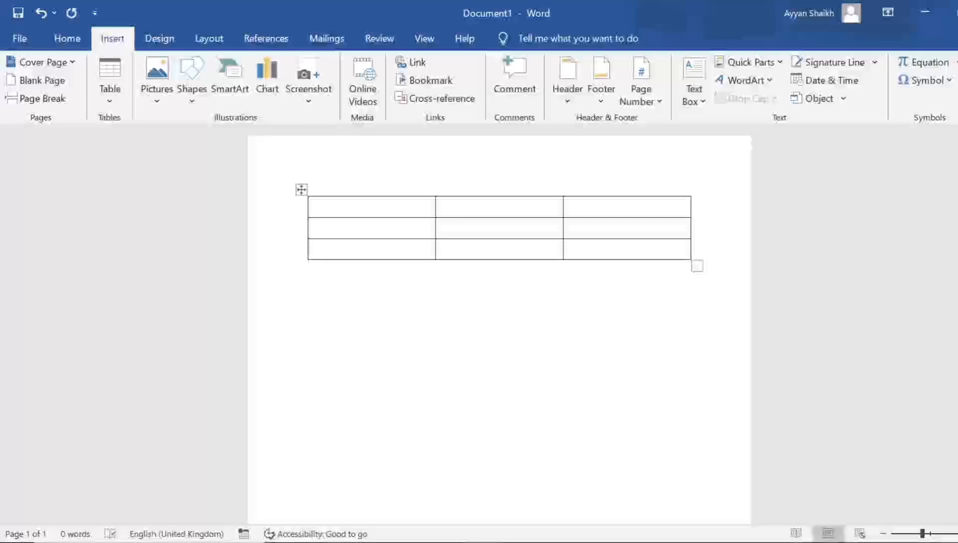
Fill the table's first row with the headings "name", "pLACE" and "animal"
{"action": "left_click", "coordinate": [313, 207]}
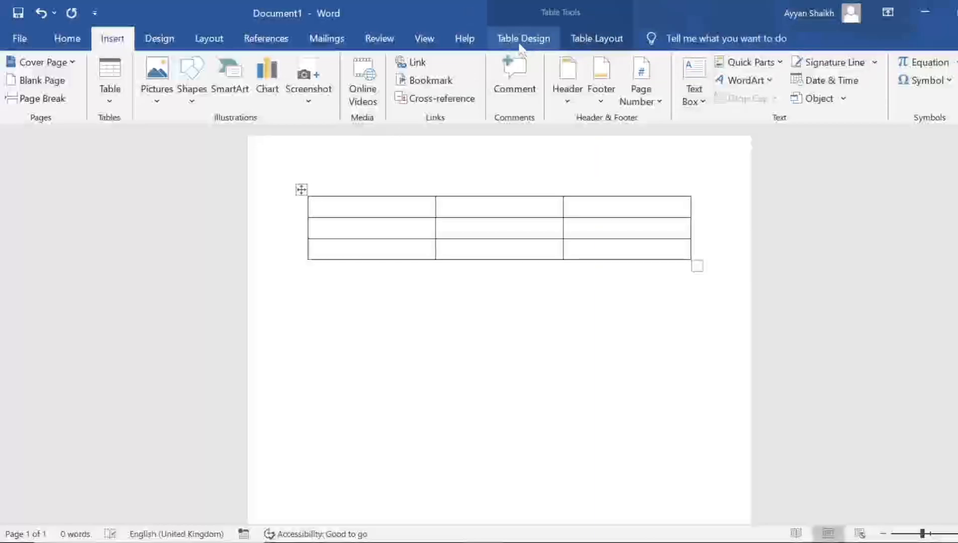
{"action": "type", "text": "n"}
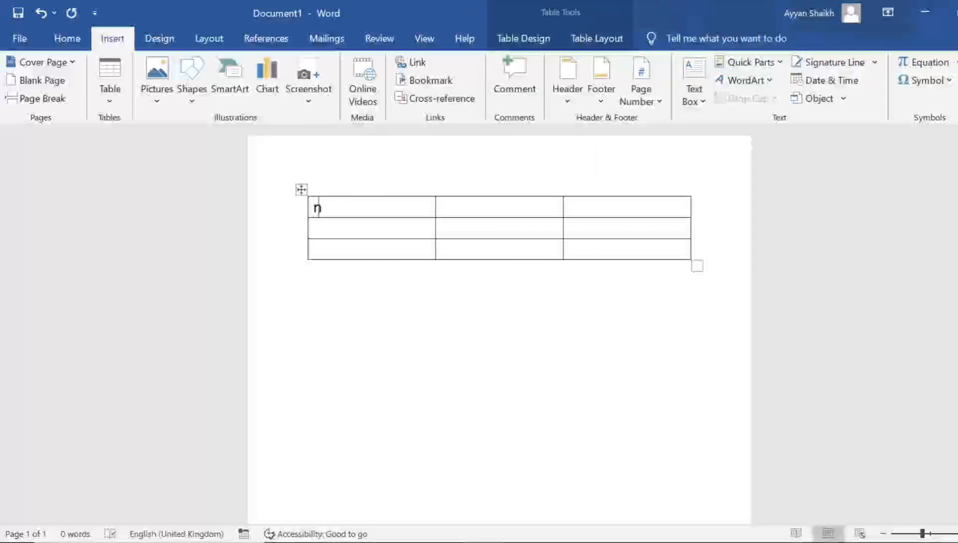
{"action": "type", "text": "ame"}
{"action": "key", "text": "Tab"}
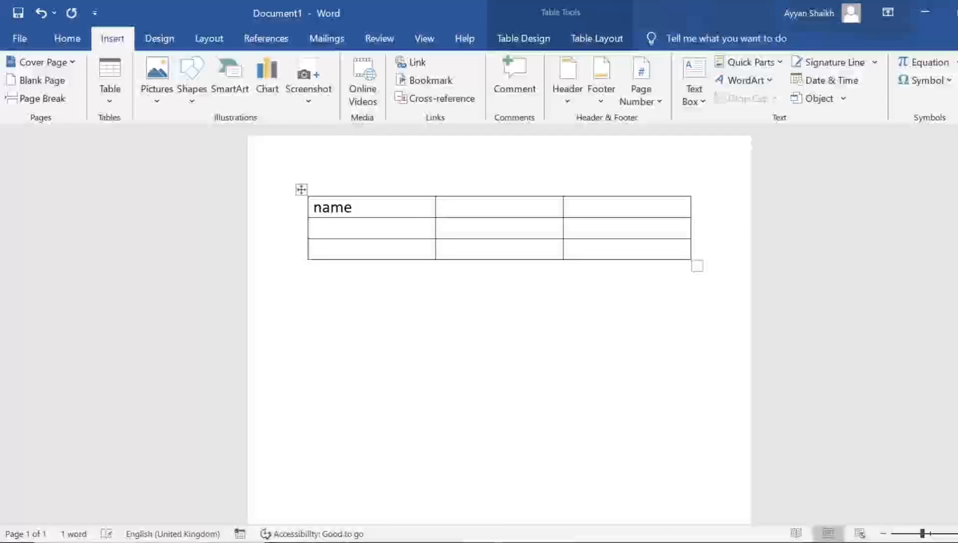
{"action": "type", "text": "plCE"}
{"action": "key", "text": "BackSpace"}
{"action": "key", "text": "BackSpace"}
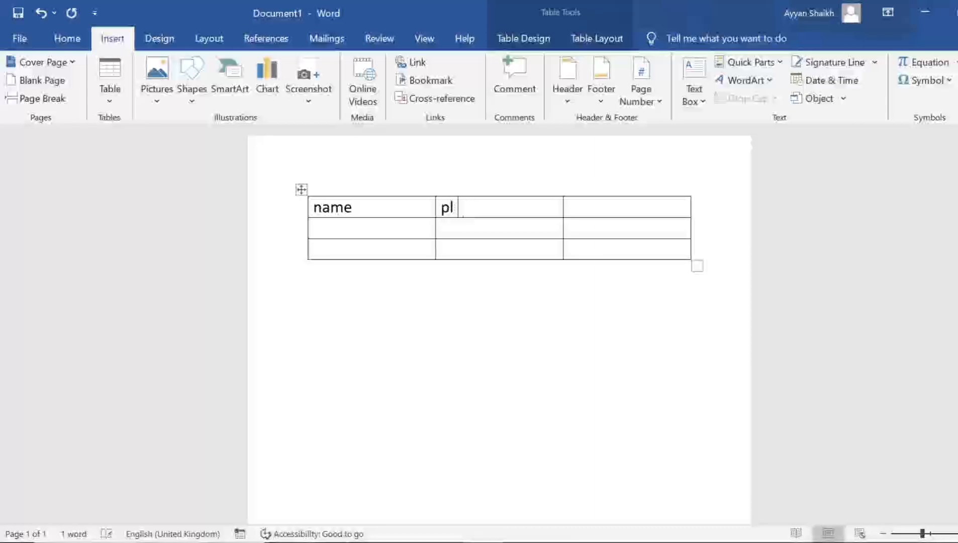
{"action": "key", "text": "BackSpace"}
{"action": "type", "text": "LACE"}
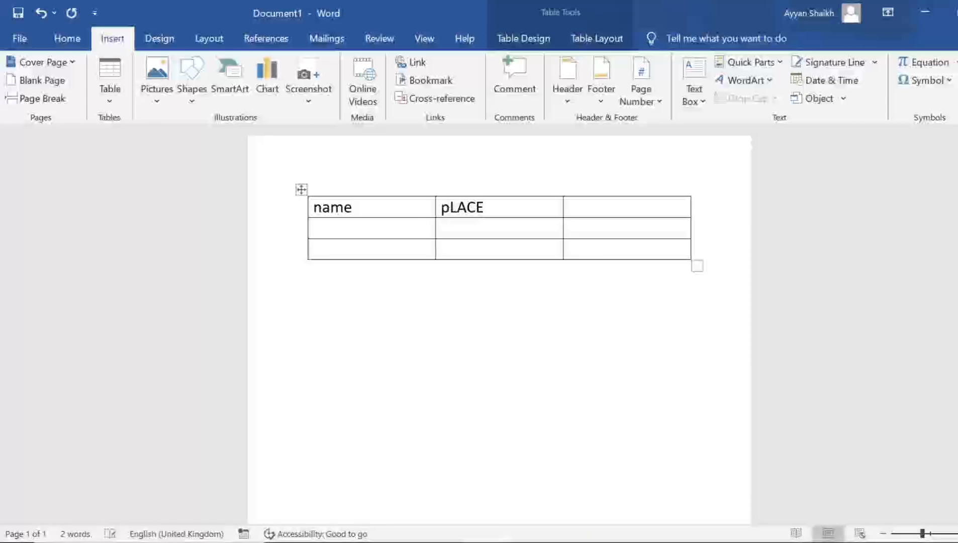
{"action": "key", "text": "Tab"}
{"action": "type", "text": "animal"}
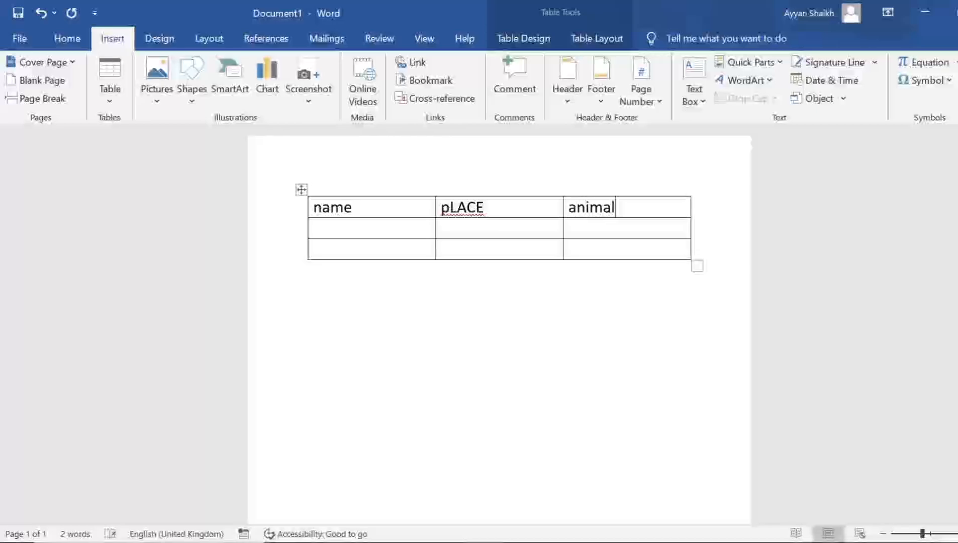
Correct the middle column's heading to lowercase "place"
{"action": "left_click_drag", "start_coordinate": [485, 207], "coordinate": [456, 208]}
{"action": "key", "text": "BackSpace"}
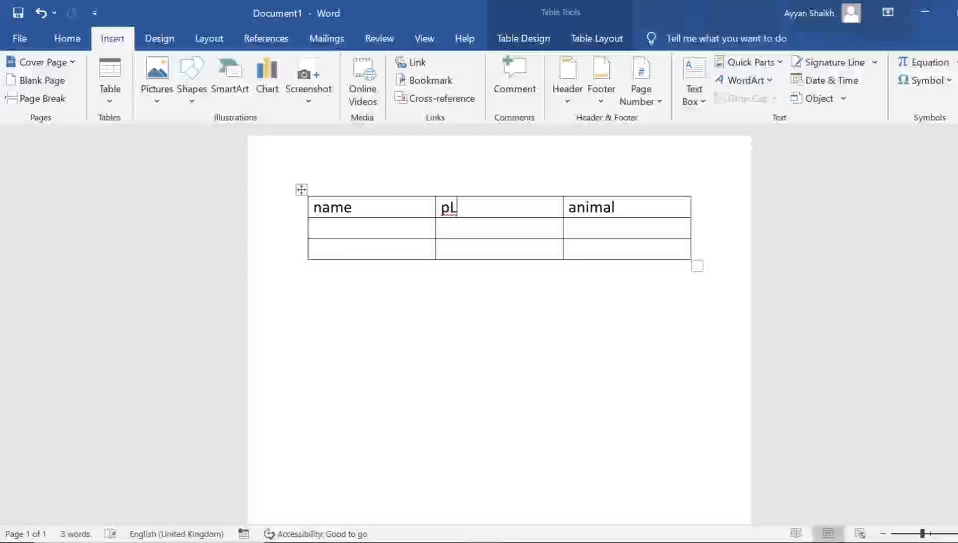
{"action": "type", "text": "ace"}
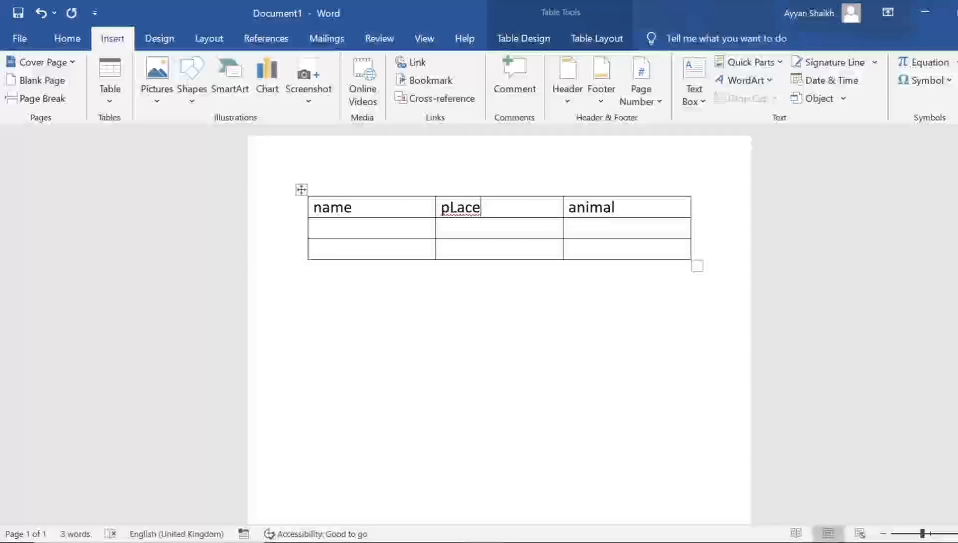
{"action": "key", "text": "BackSpace"}
{"action": "type", "text": "l"}
Try the green banded grid style on the table, and replace it with the light blue grid style with a solid header row
{"action": "left_click", "coordinate": [442, 249]}
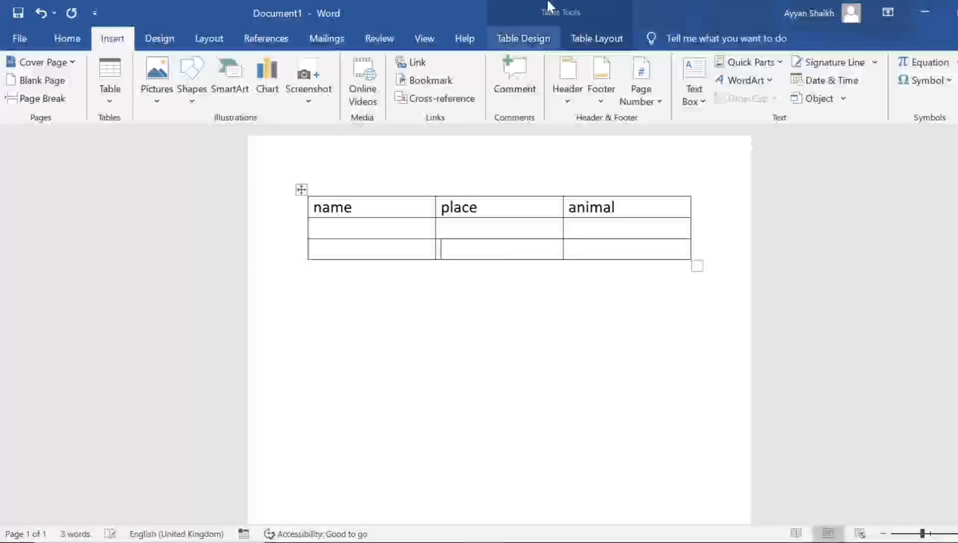
{"action": "left_click", "coordinate": [515, 42]}
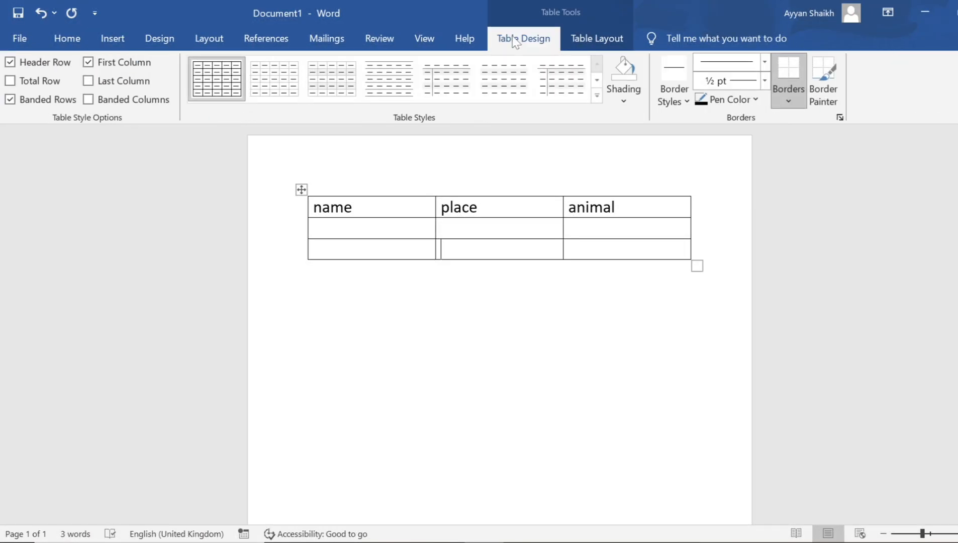
{"action": "left_click", "coordinate": [598, 95]}
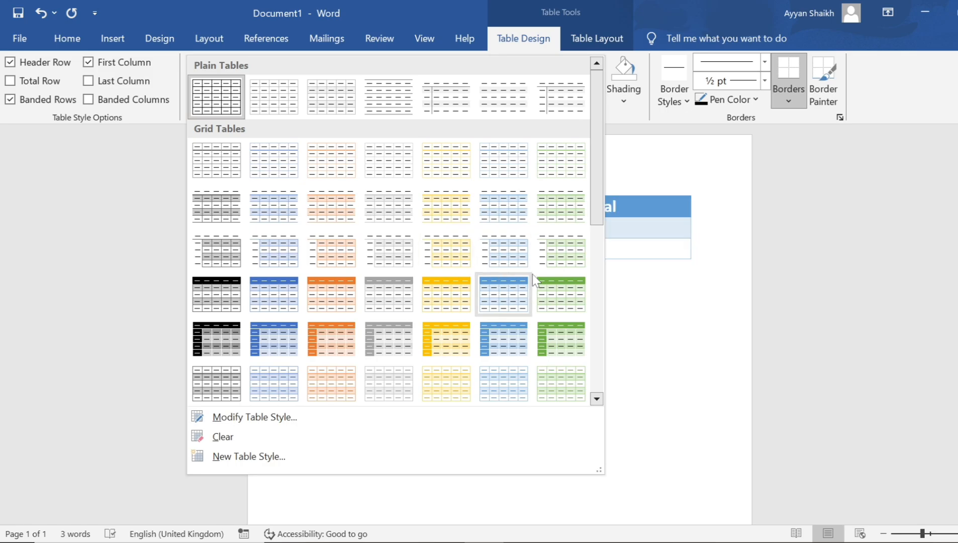
{"action": "left_click", "coordinate": [542, 263]}
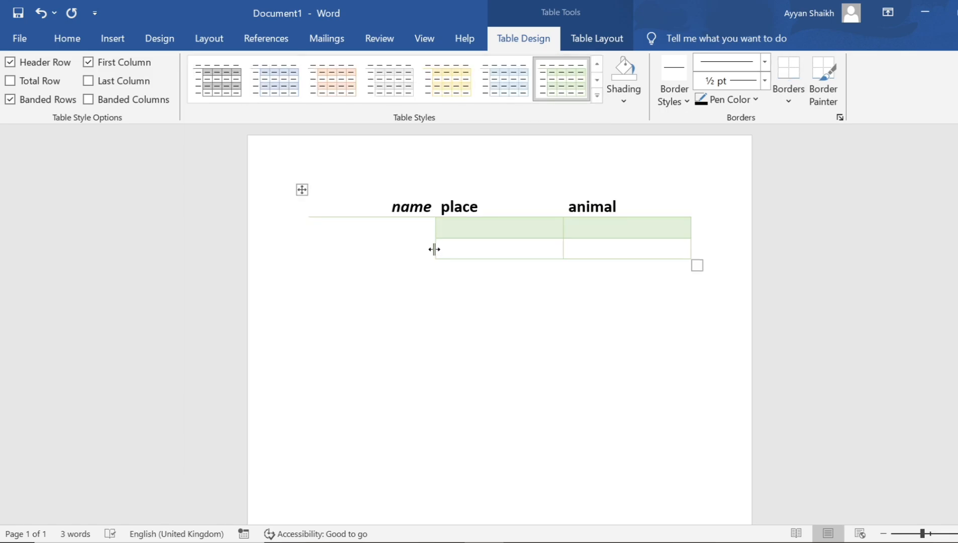
{"action": "left_click", "coordinate": [598, 96]}
{"action": "key", "text": "Escape"}
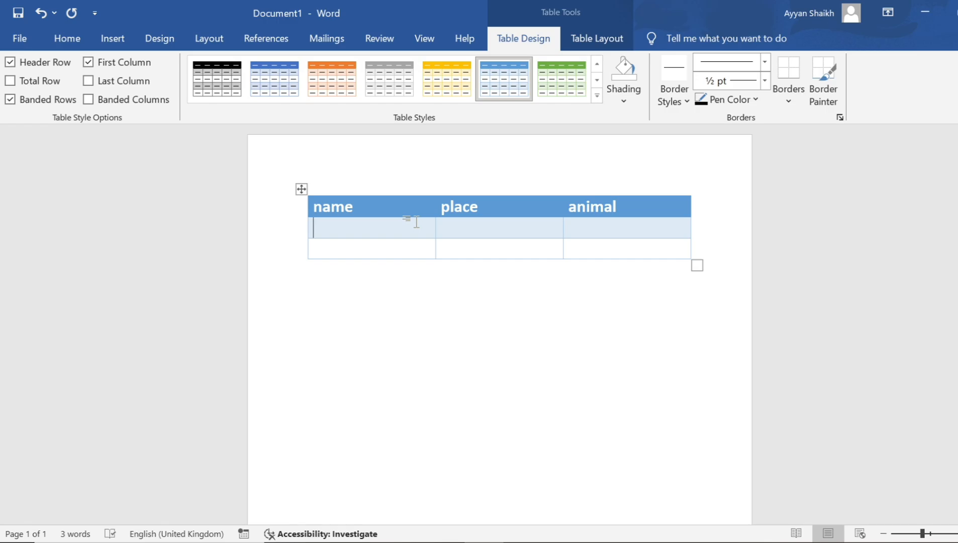
Preview the shading colours on the first cell of the table's second row without applying one
{"action": "left_click", "coordinate": [625, 101]}
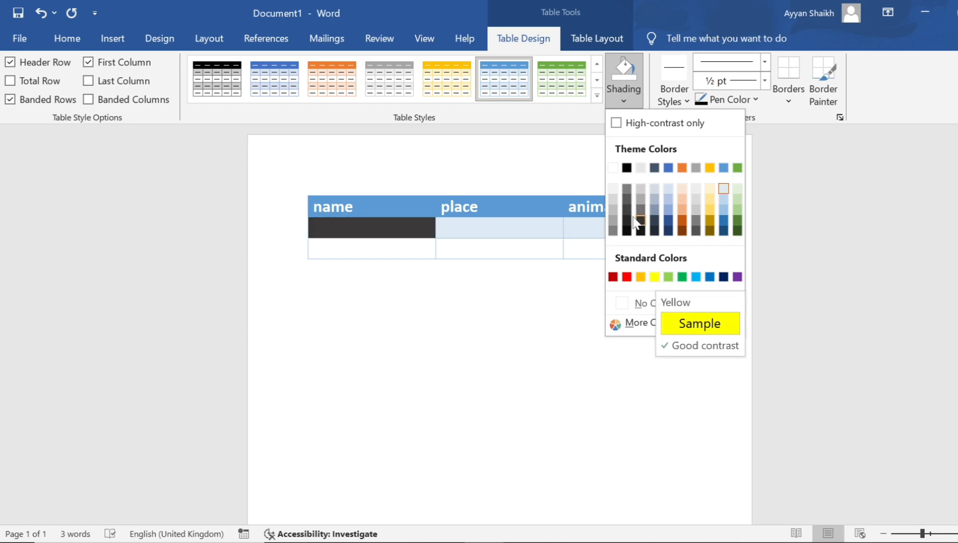
{"action": "left_click", "coordinate": [559, 160]}
Paint the borders of the first cell in the table's last row with the orange 1½ pt border style
{"action": "left_click", "coordinate": [687, 102]}
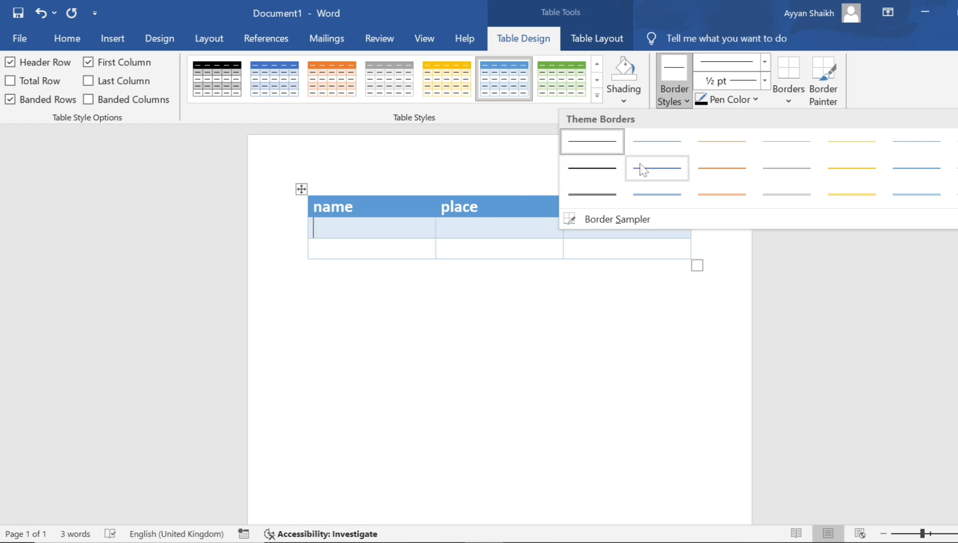
{"action": "left_click", "coordinate": [700, 175]}
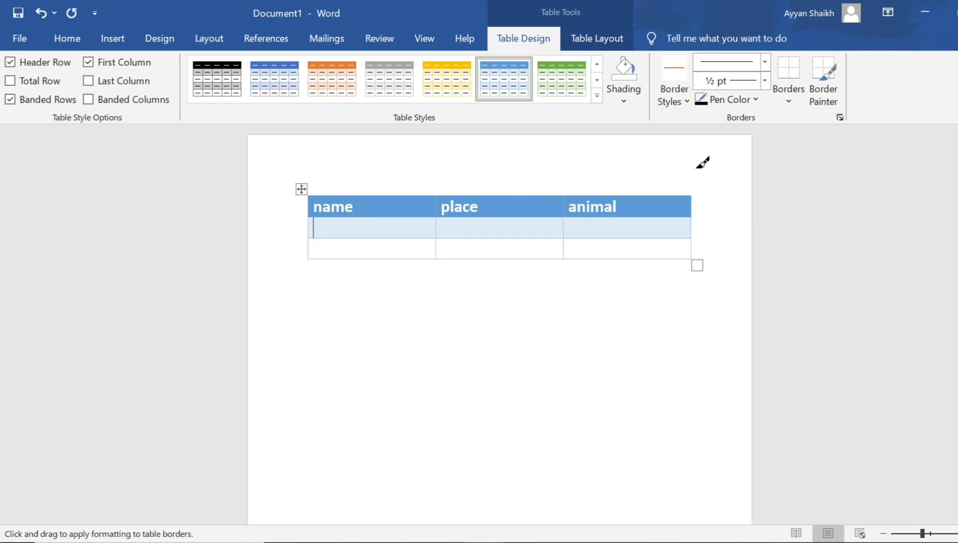
{"action": "left_click", "coordinate": [335, 252]}
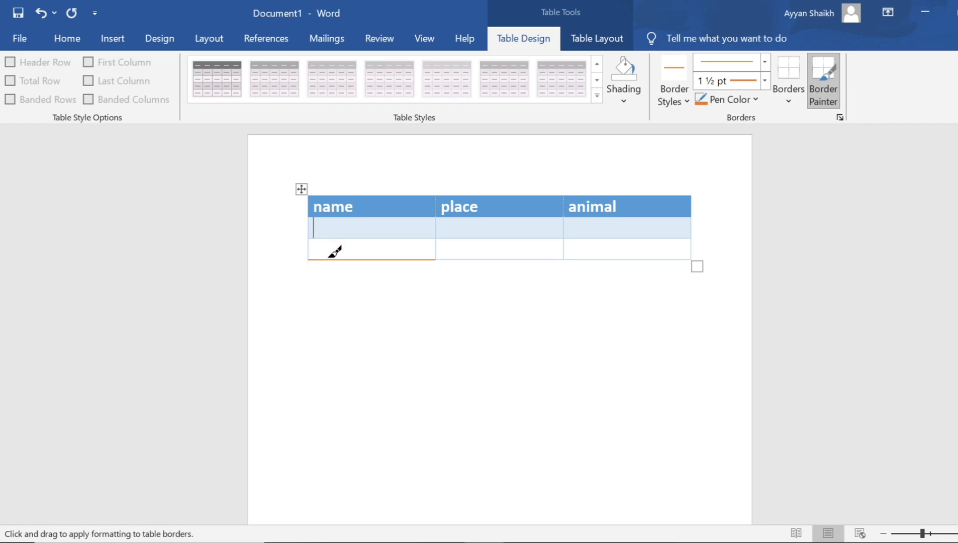
{"action": "left_click", "coordinate": [436, 246]}
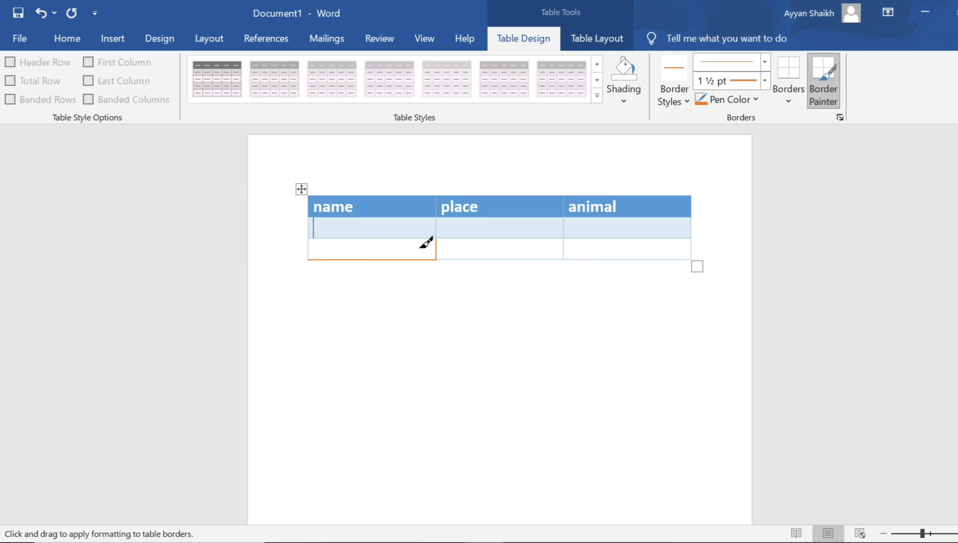
{"action": "left_click", "coordinate": [346, 237]}
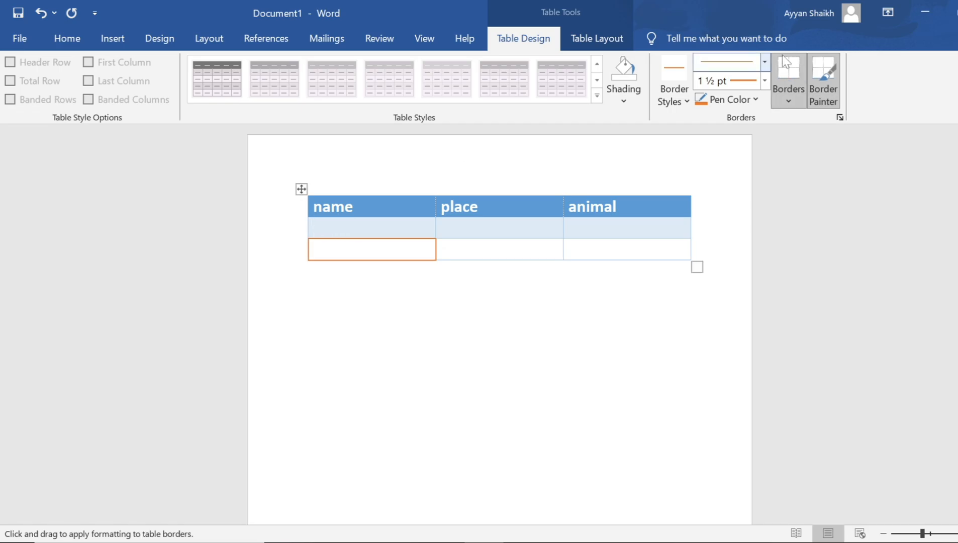
Set the border pen colour to black and look through the border options, leaving the Border Painter off
{"action": "left_click", "coordinate": [756, 99]}
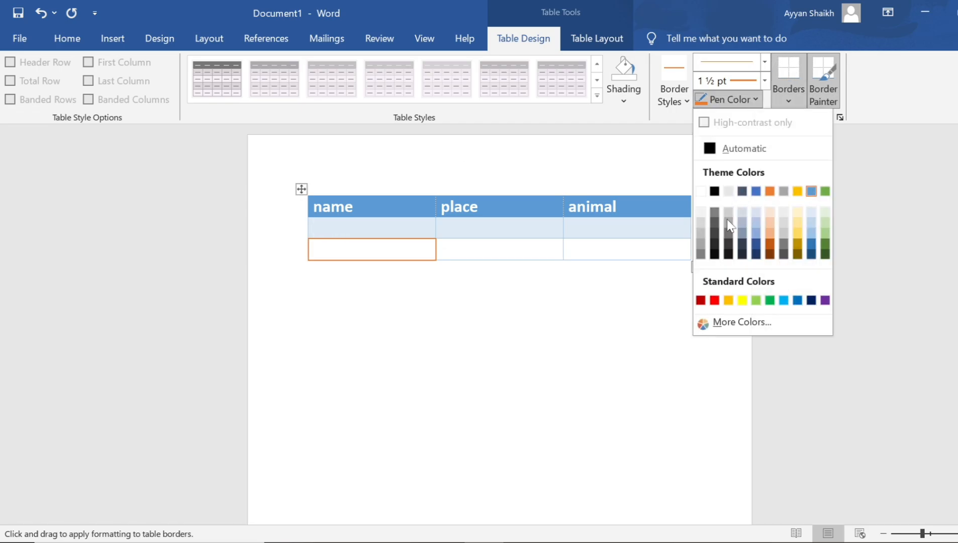
{"action": "left_click", "coordinate": [715, 191]}
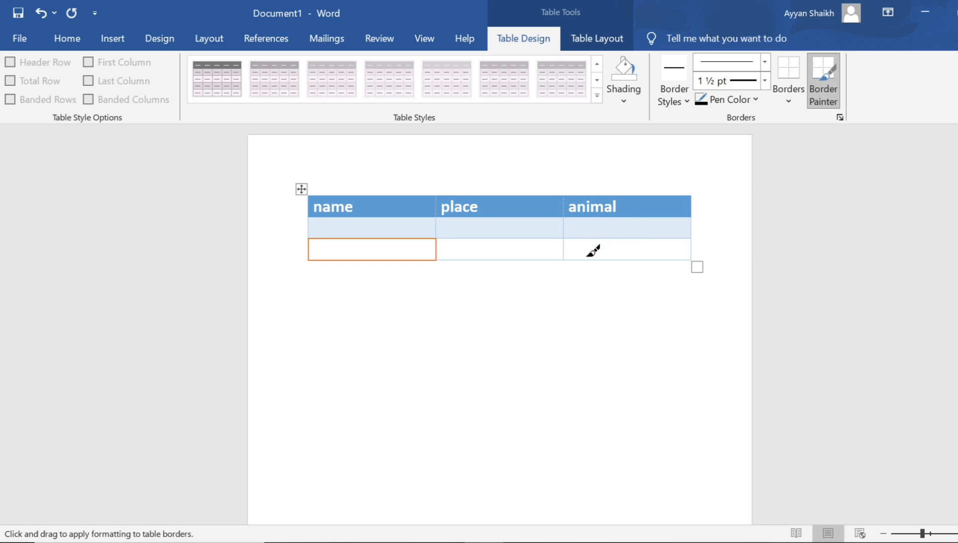
{"action": "key", "text": "Escape"}
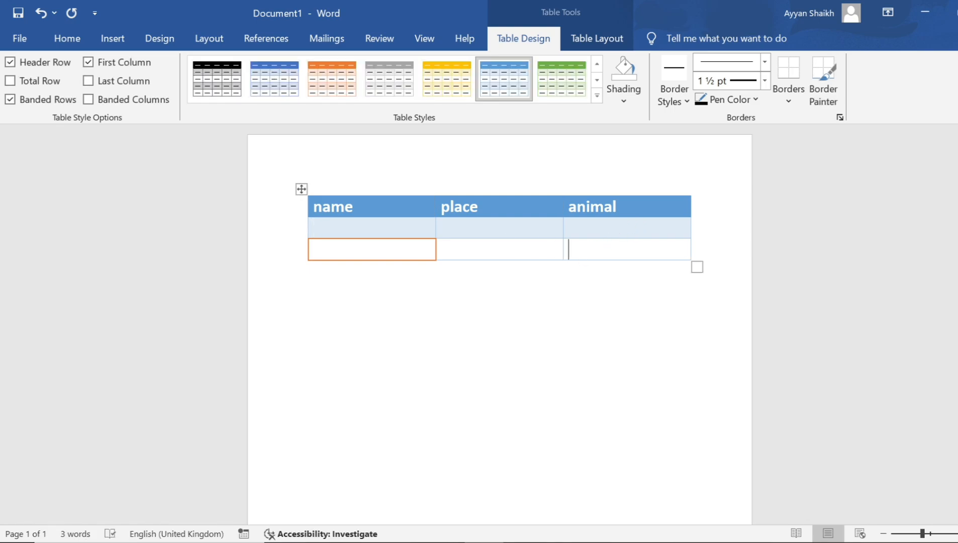
{"action": "left_click", "coordinate": [796, 94]}
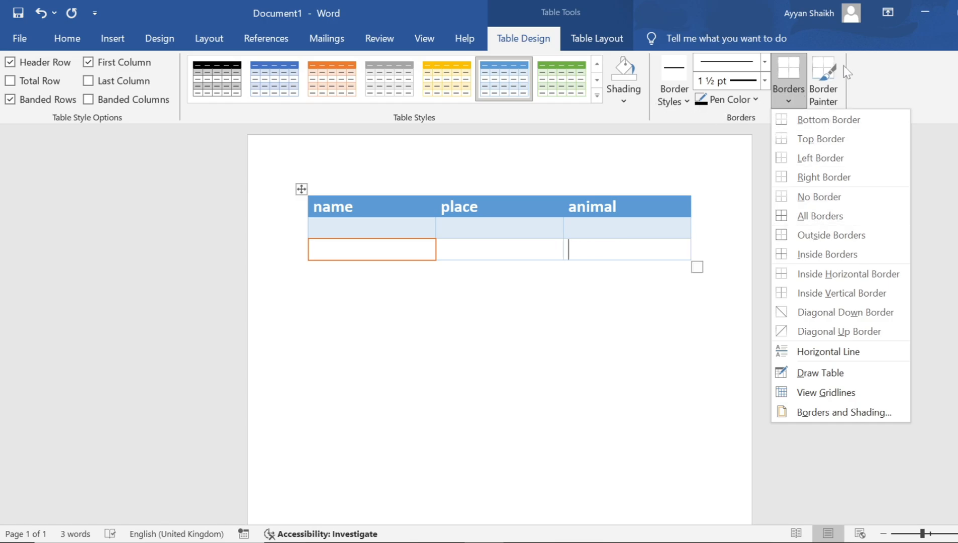
{"action": "left_click", "coordinate": [834, 76]}
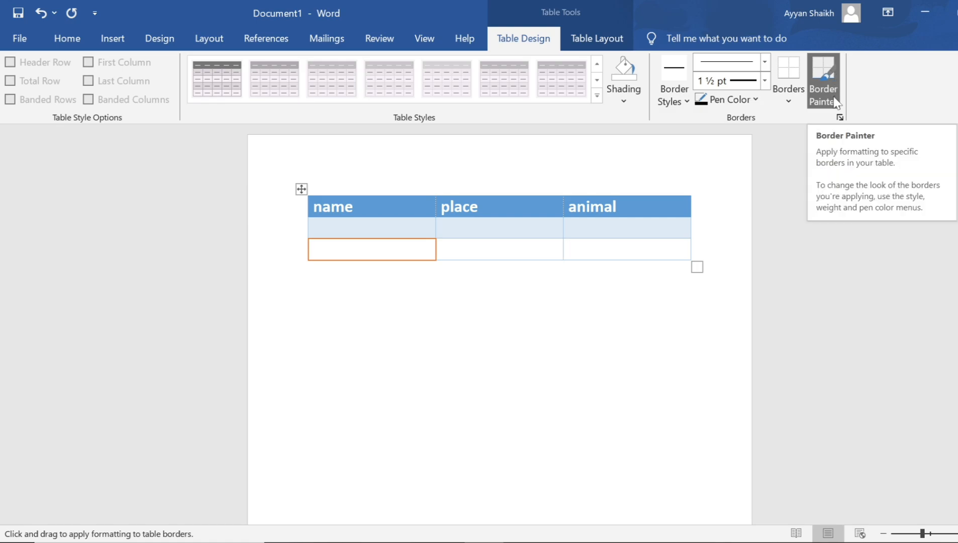
{"action": "left_click", "coordinate": [836, 78]}
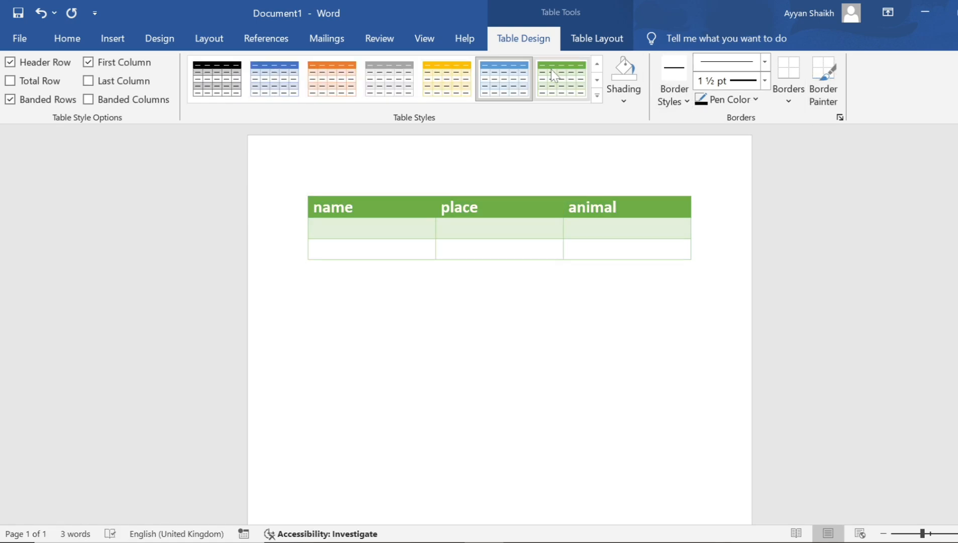
Preview a 1x4 table nested in the "name" heading cell without inserting it
{"action": "left_click", "coordinate": [110, 39]}
{"action": "left_click", "coordinate": [110, 80]}
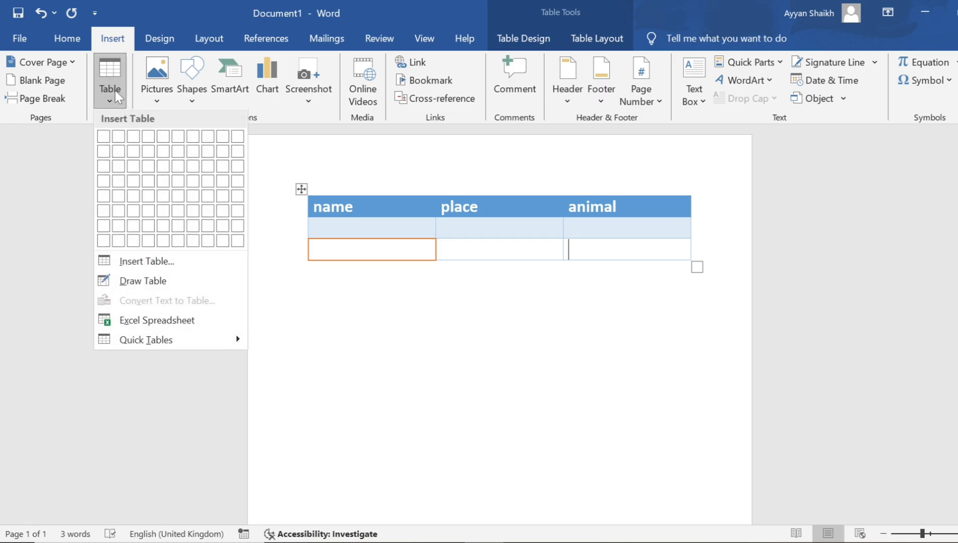
{"action": "key", "text": "Escape"}
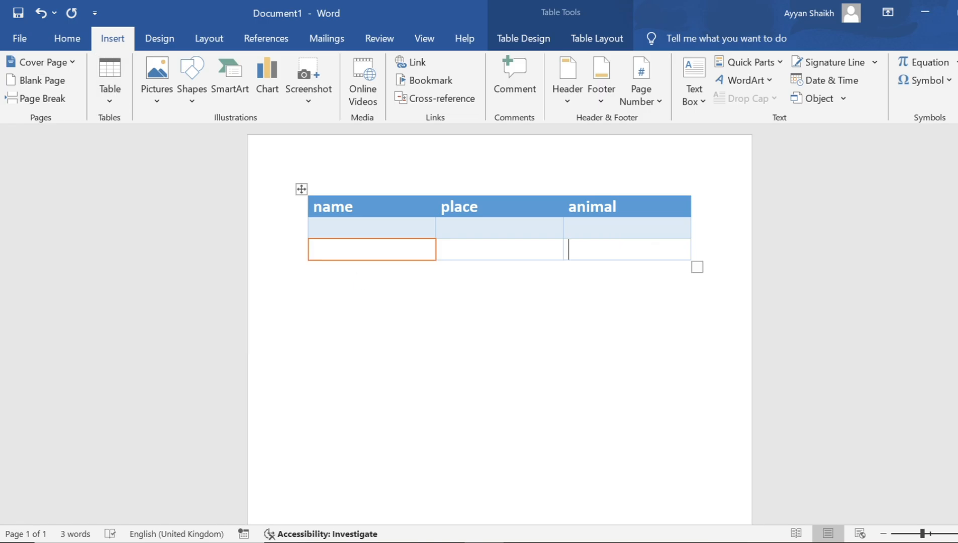
{"action": "left_click", "coordinate": [437, 238]}
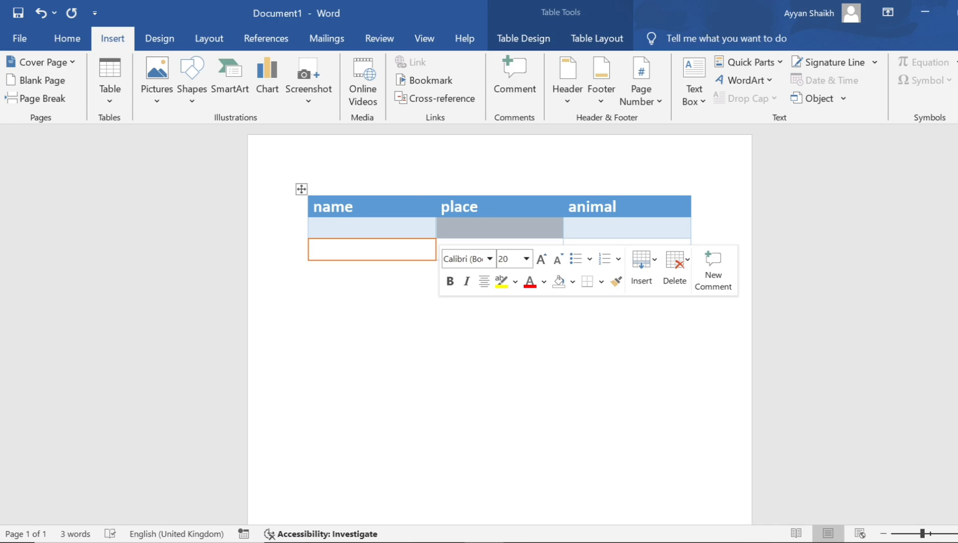
{"action": "left_click", "coordinate": [355, 207]}
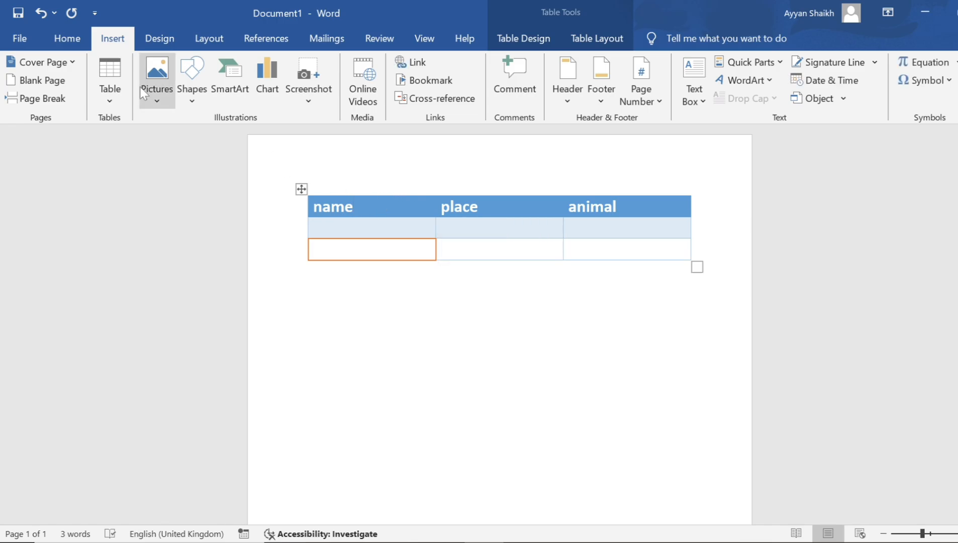
{"action": "left_click", "coordinate": [110, 83]}
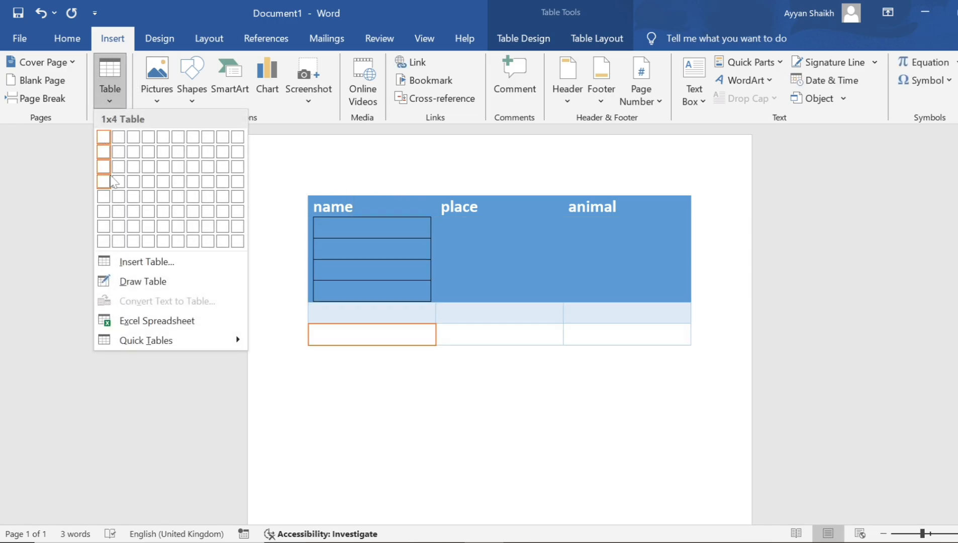
{"action": "key", "text": "Escape"}
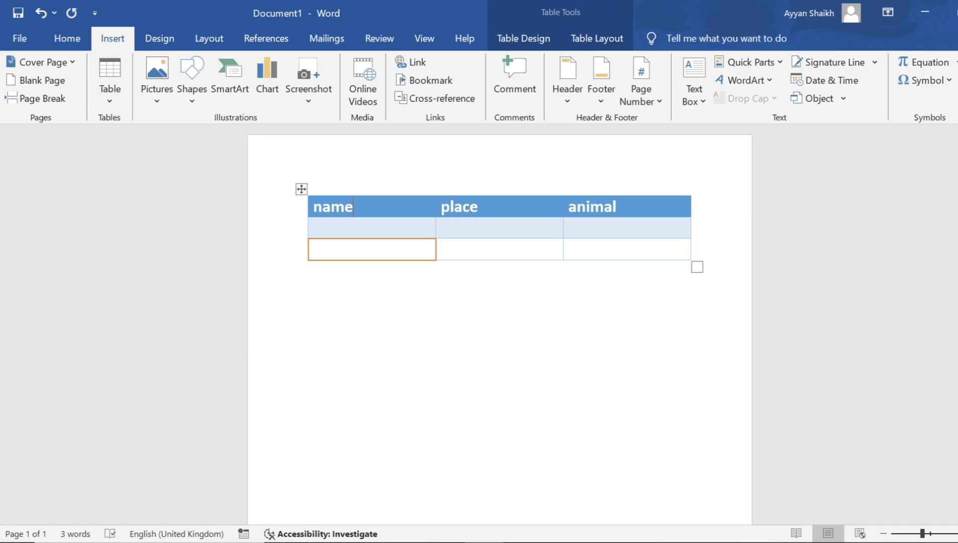
Undo the painted borders, the table style and the heading text back to an empty, plain three-column table
{"action": "key", "text": "ctrl+z"}
{"action": "key", "text": "ctrl+z"}
{"action": "key", "text": "ctrl+z"}
{"action": "key", "text": "ctrl+z"}
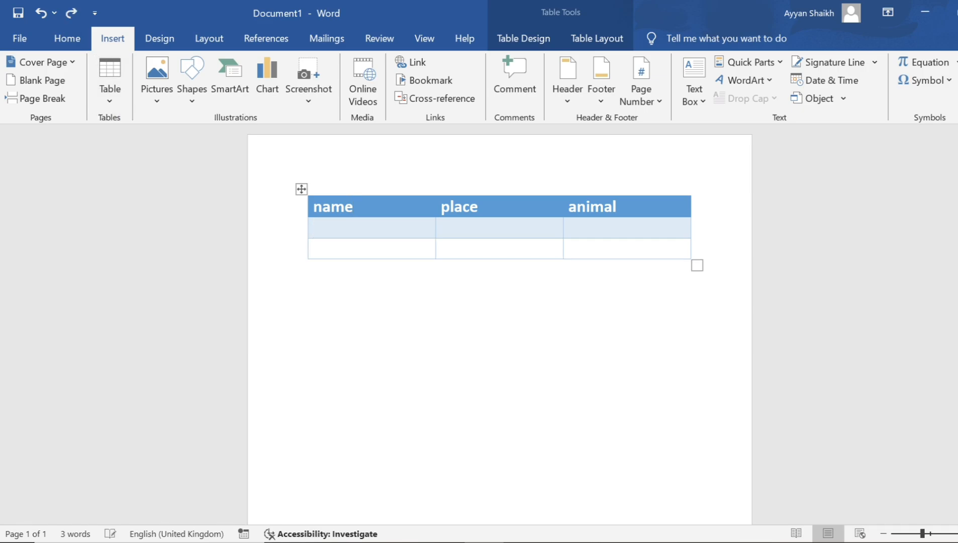
{"action": "key", "text": "ctrl+z"}
{"action": "key", "text": "ctrl+z"}
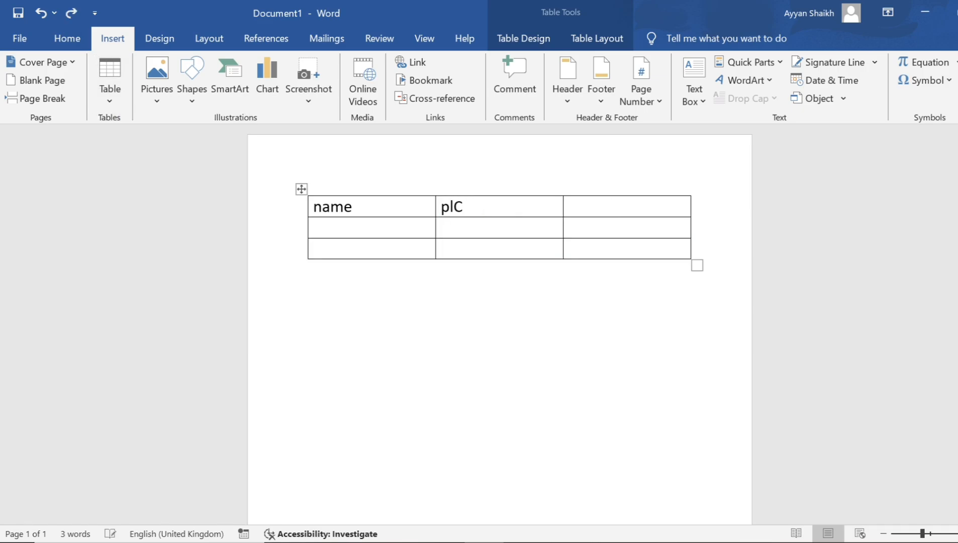
{"action": "key", "text": "ctrl+z"}
{"action": "key", "text": "ctrl+z"}
Enter some trial text below the table, and clear all content from the document
{"action": "left_click", "coordinate": [373, 293]}
{"action": "type", "text": "ftfjy"}
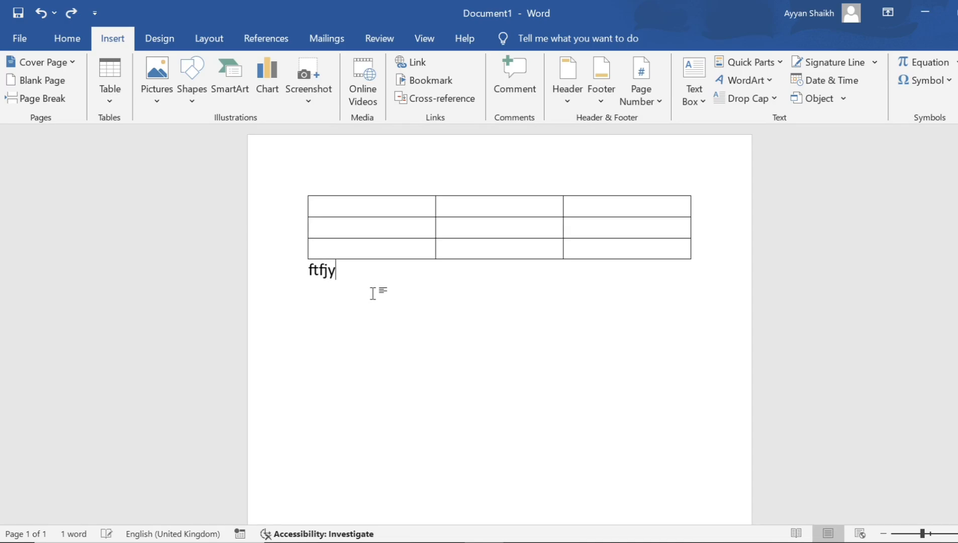
{"action": "type", "text": "jgkku"}
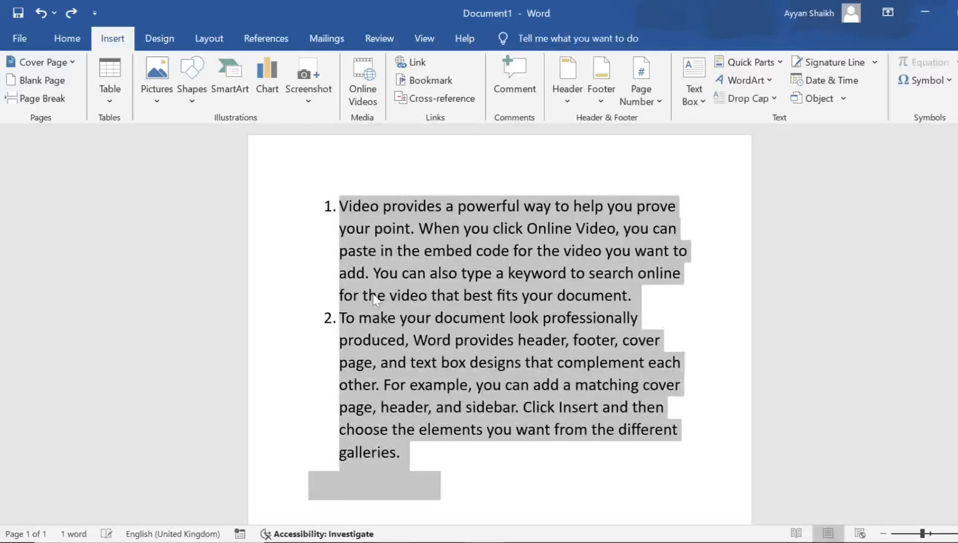
{"action": "key", "text": "Delete"}
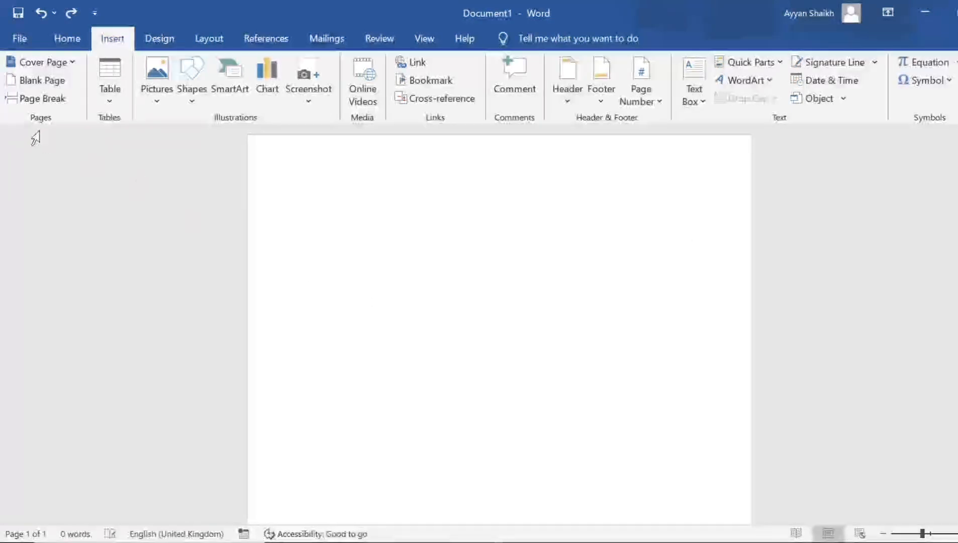
Insert a table with 6 columns and 3 rows by specifying its dimensions, keeping the fixed column width on Auto
{"action": "left_click", "coordinate": [109, 90]}
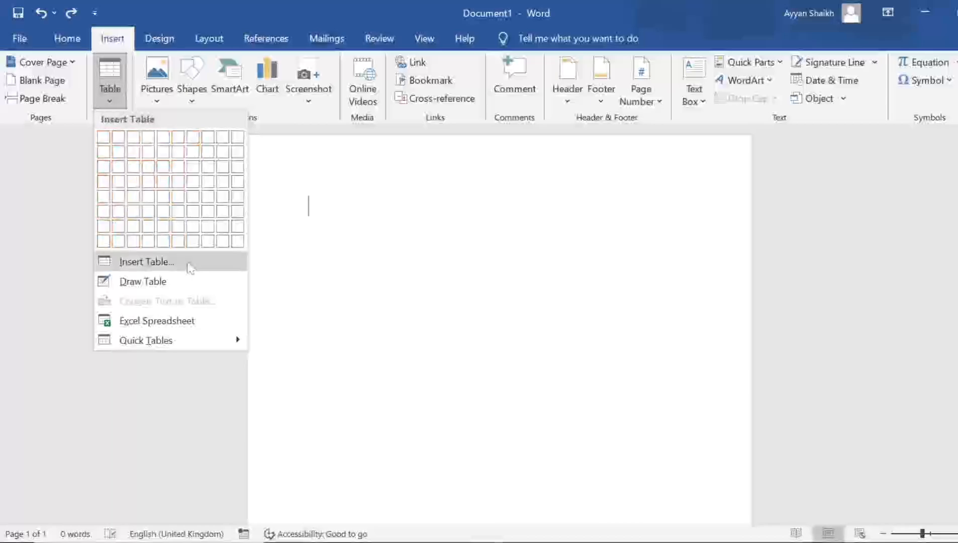
{"action": "left_click", "coordinate": [189, 264]}
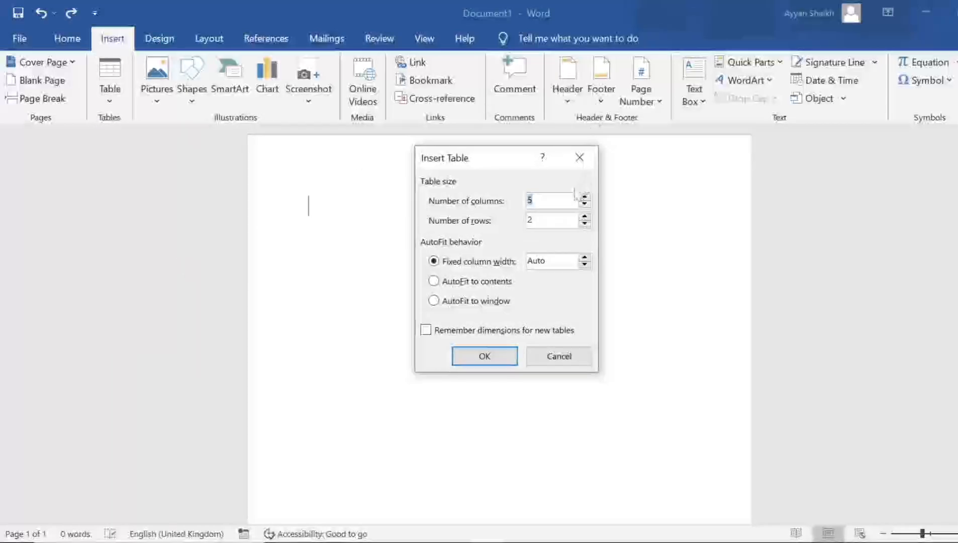
{"action": "type", "text": "6"}
{"action": "key", "text": "BackSpace"}
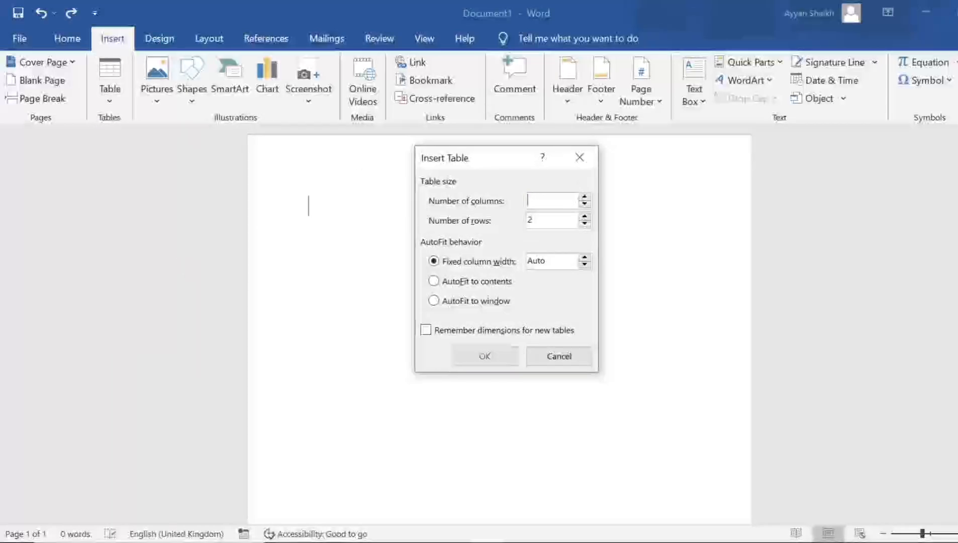
{"action": "type", "text": "6"}
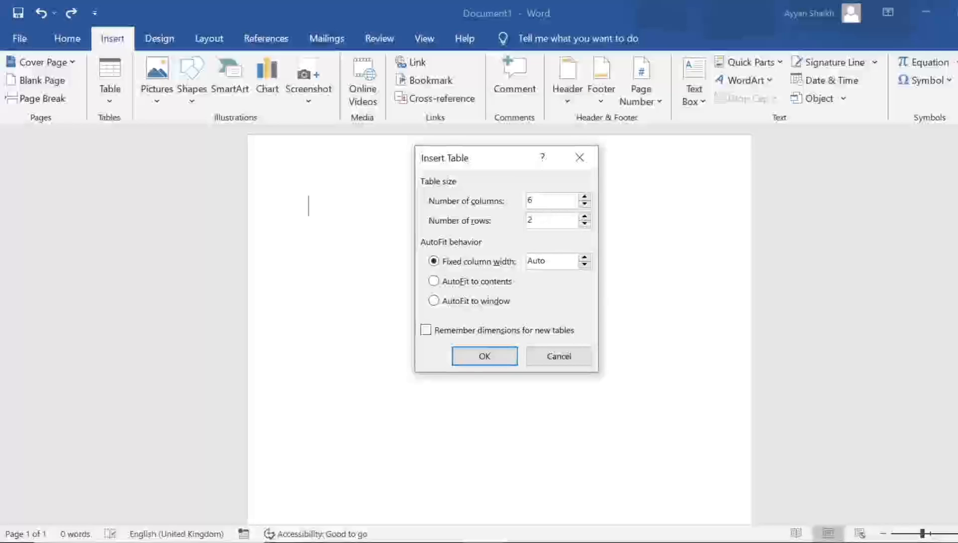
{"action": "key", "text": "BackSpace"}
{"action": "type", "text": "3"}
{"action": "left_click", "coordinate": [484, 356]}
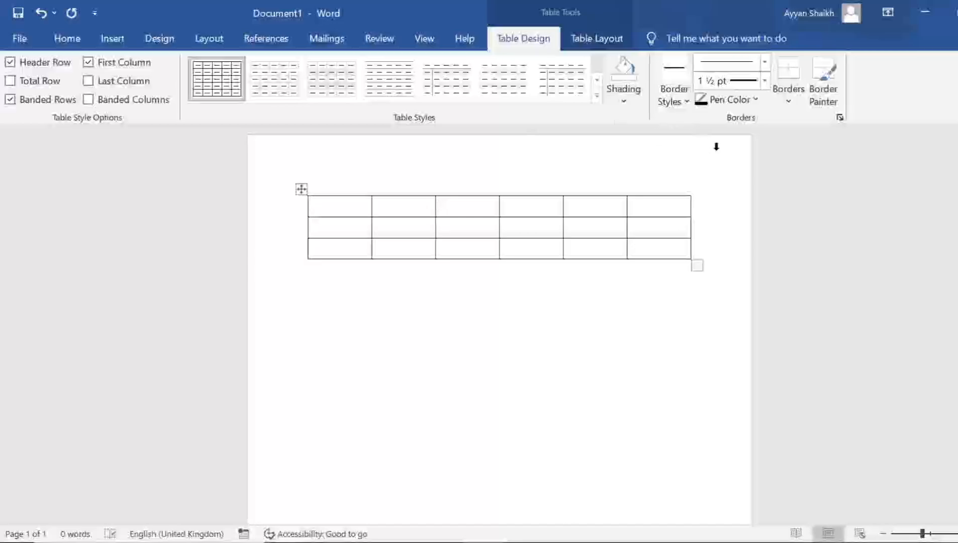
Draw a table outline about 6.1 cm wide and 2.9 cm high by hand below the existing table
{"action": "left_click", "coordinate": [94, 36]}
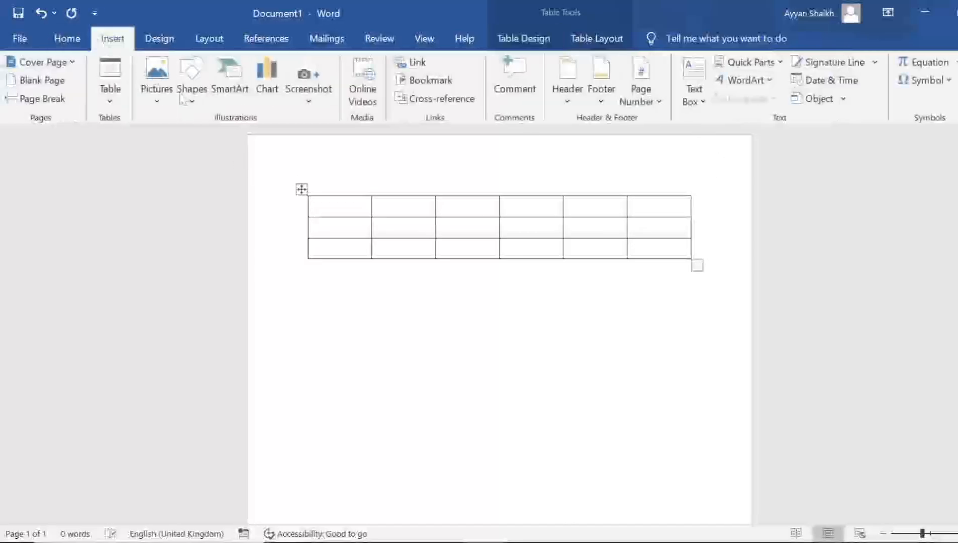
{"action": "left_click", "coordinate": [120, 105]}
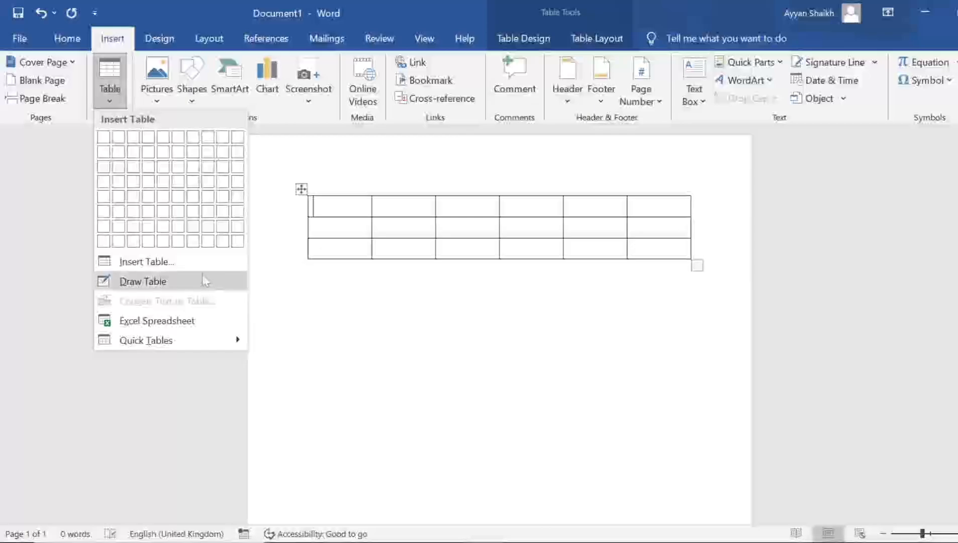
{"action": "left_click", "coordinate": [204, 283]}
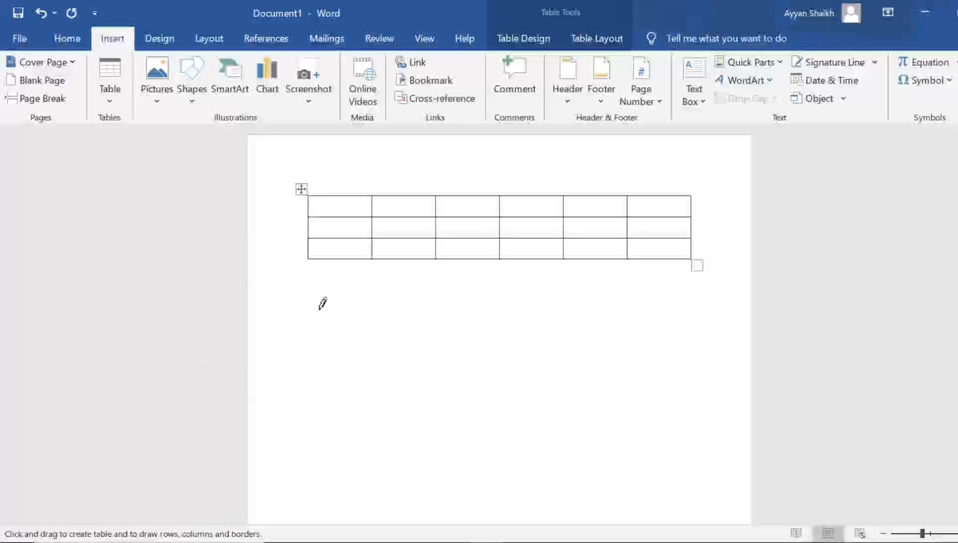
{"action": "mouse_move", "coordinate": [322, 298]}
{"action": "left_mouse_down"}
{"action": "mouse_move", "coordinate": [480, 375]}
{"action": "mouse_move", "coordinate": [470, 359]}
{"action": "left_mouse_up"}
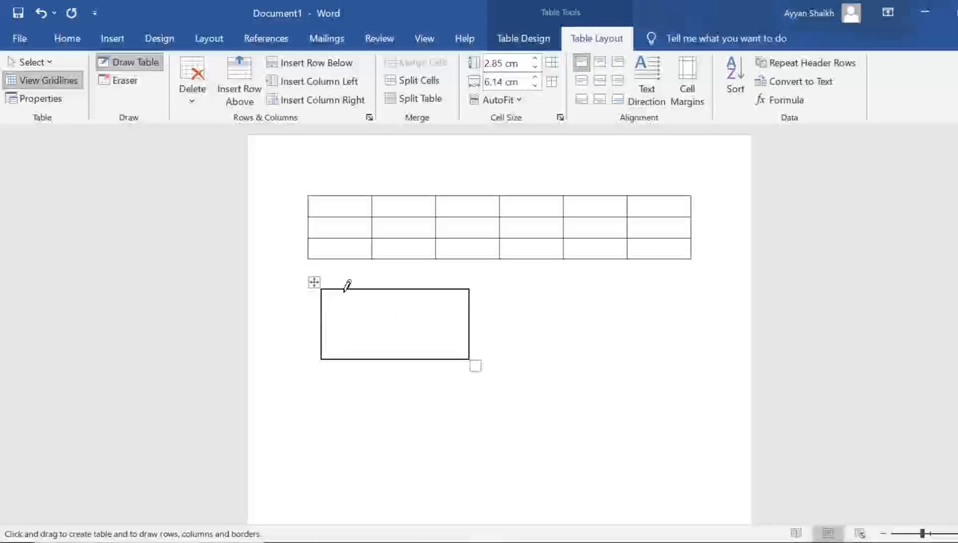
Divide the drawn table with two vertical lines, a full-width horizontal line and a short horizontal line across the first two upper cells
{"action": "left_click_drag", "start_coordinate": [342, 307], "coordinate": [343, 348]}
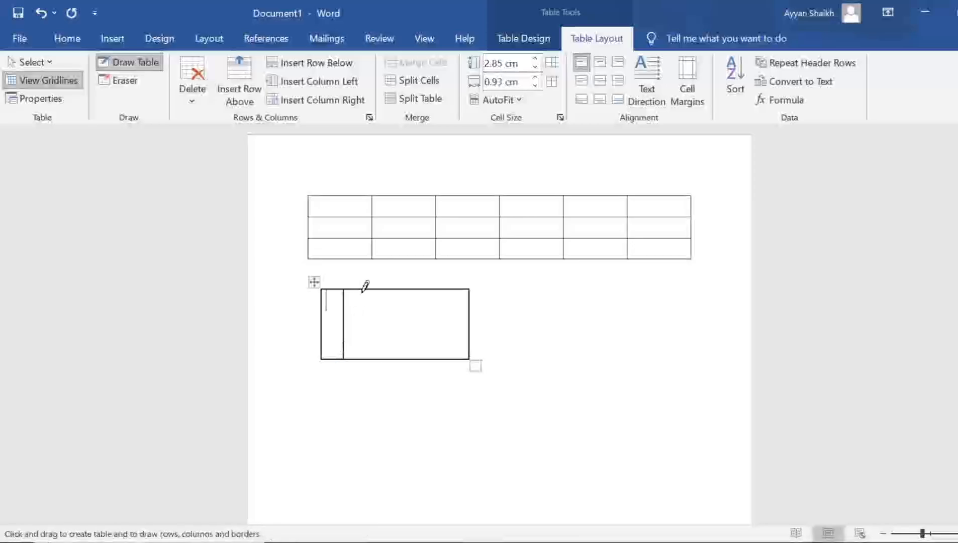
{"action": "mouse_move", "coordinate": [365, 290]}
{"action": "left_mouse_down"}
{"action": "mouse_move", "coordinate": [369, 347]}
{"action": "mouse_move", "coordinate": [367, 323]}
{"action": "left_mouse_up"}
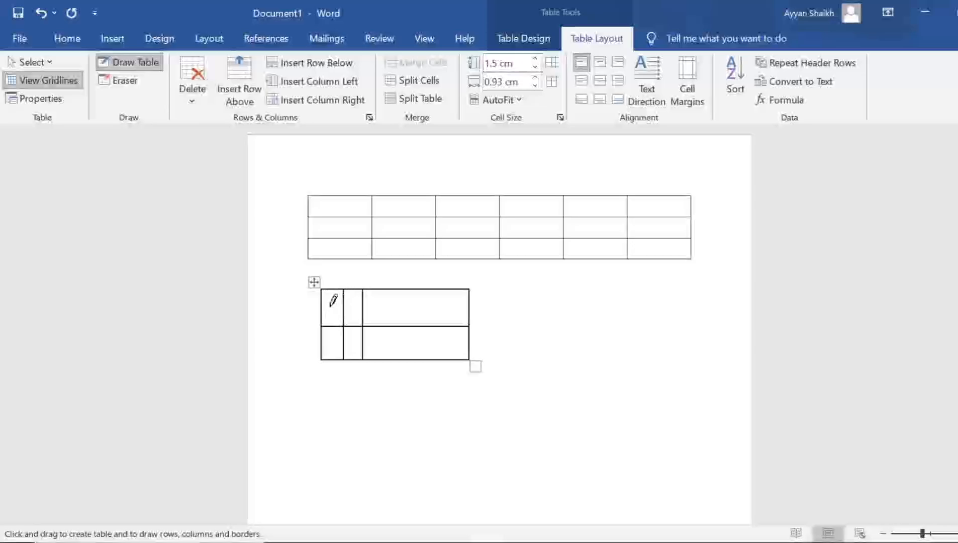
{"action": "left_click_drag", "start_coordinate": [325, 306], "coordinate": [355, 302]}
Enter "kjDKAskud" in the first cell of the drawn table, and move the cursor back before "ud"
{"action": "type", "text": "kjDKAskud"}
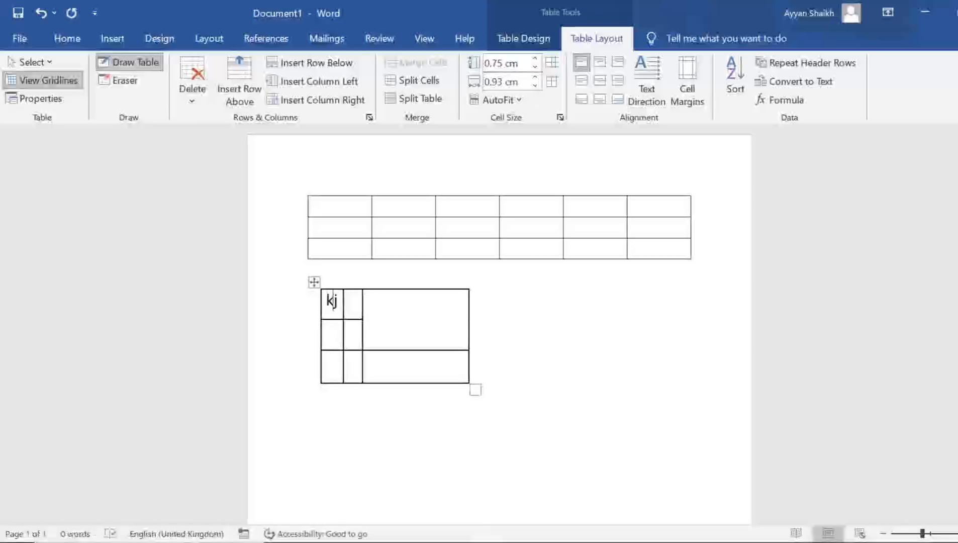
{"action": "key", "text": "Left"}
{"action": "key", "text": "Left"}
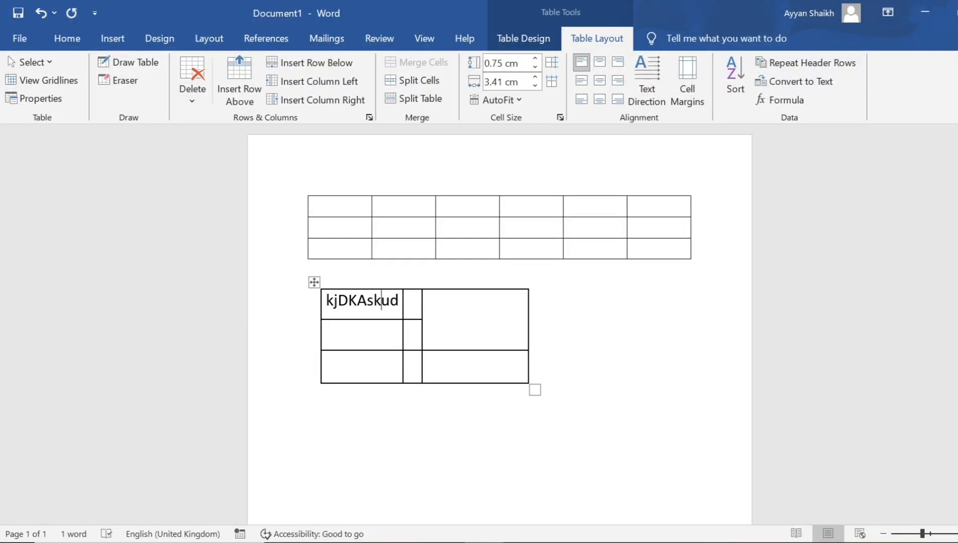
Enter "kJDLKJaskDD" in the first cell of the drawn table's second row, and delete that entire row
{"action": "key", "text": "Down"}
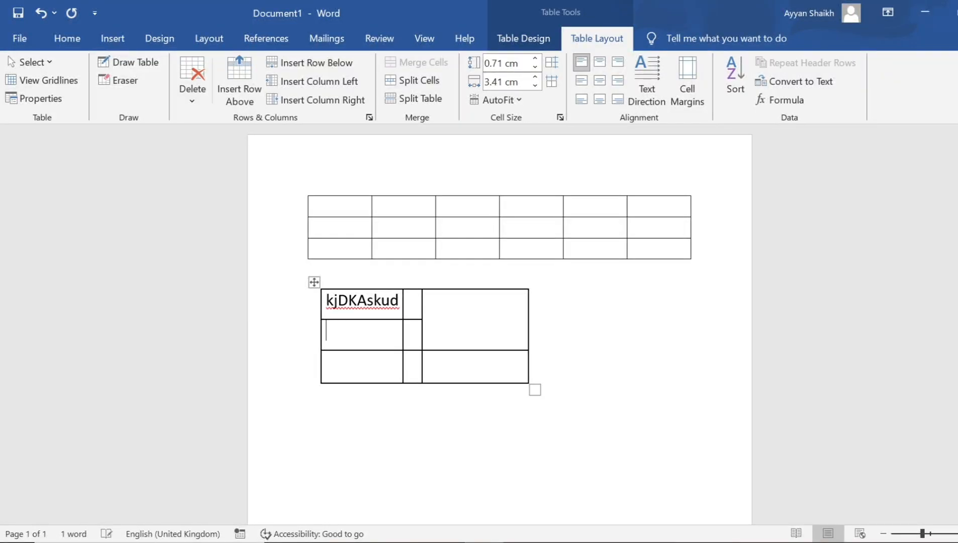
{"action": "type", "text": "kJDLKJaskDD"}
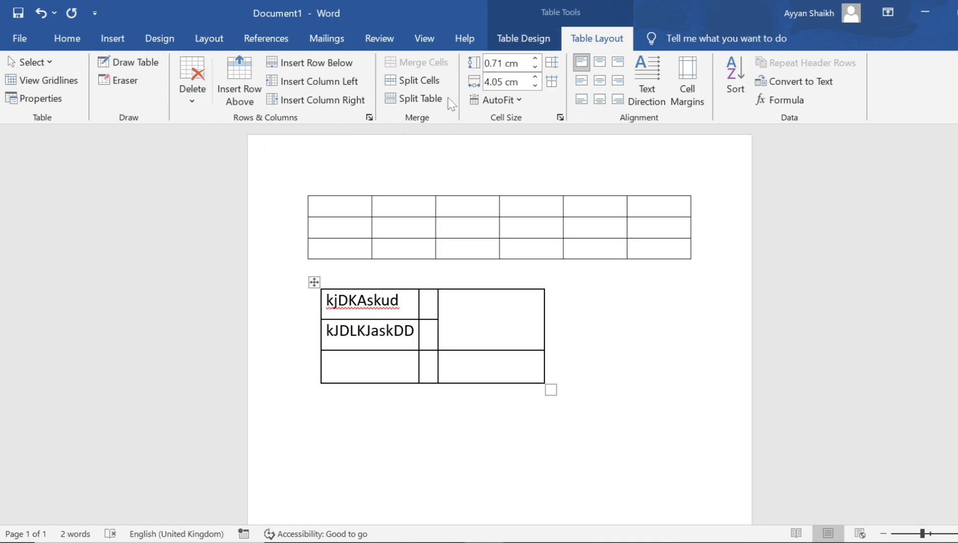
{"action": "left_click", "coordinate": [183, 93]}
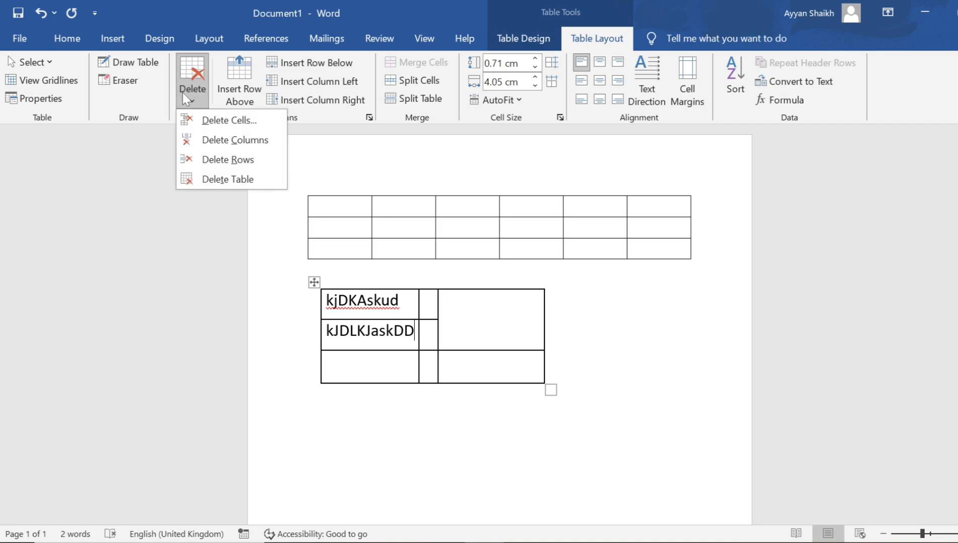
{"action": "left_click", "coordinate": [197, 120]}
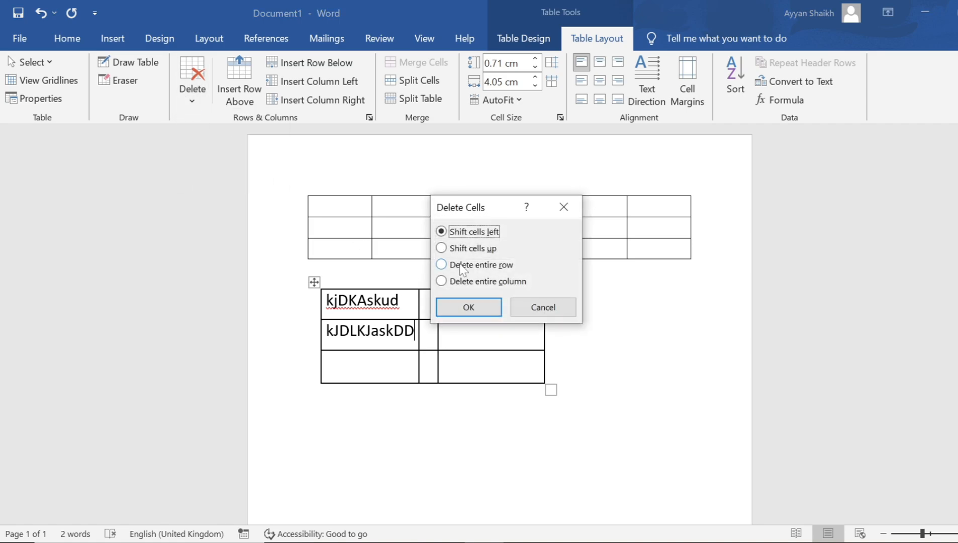
{"action": "left_click", "coordinate": [441, 248]}
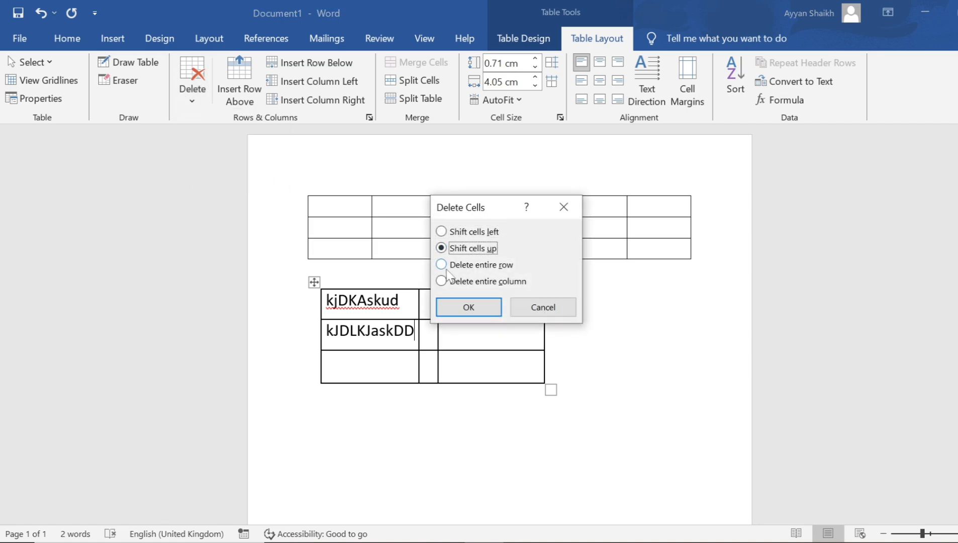
{"action": "left_click", "coordinate": [444, 265]}
{"action": "left_click", "coordinate": [468, 307]}
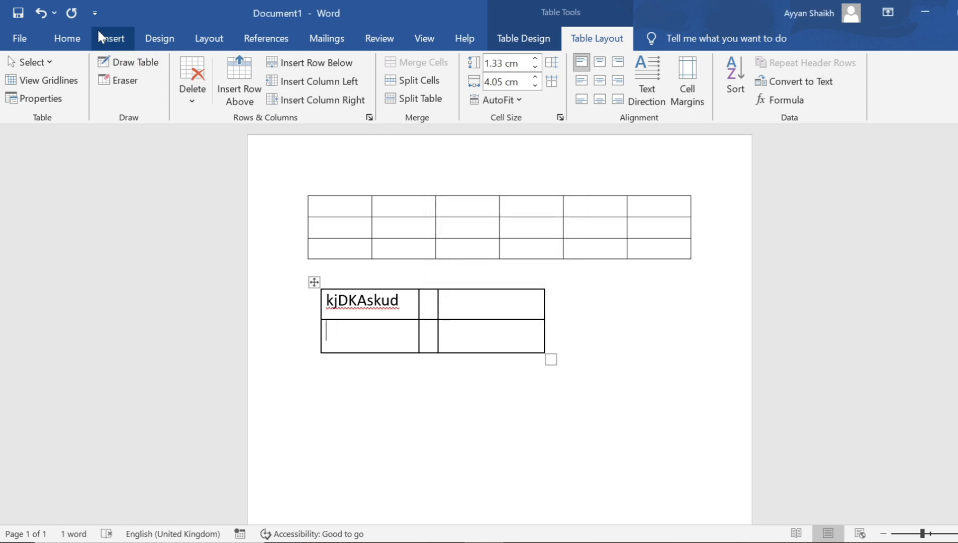
Insert an Excel spreadsheet in the drawn table's lower-left cell
{"action": "left_click", "coordinate": [142, 36]}
{"action": "left_click", "coordinate": [126, 40]}
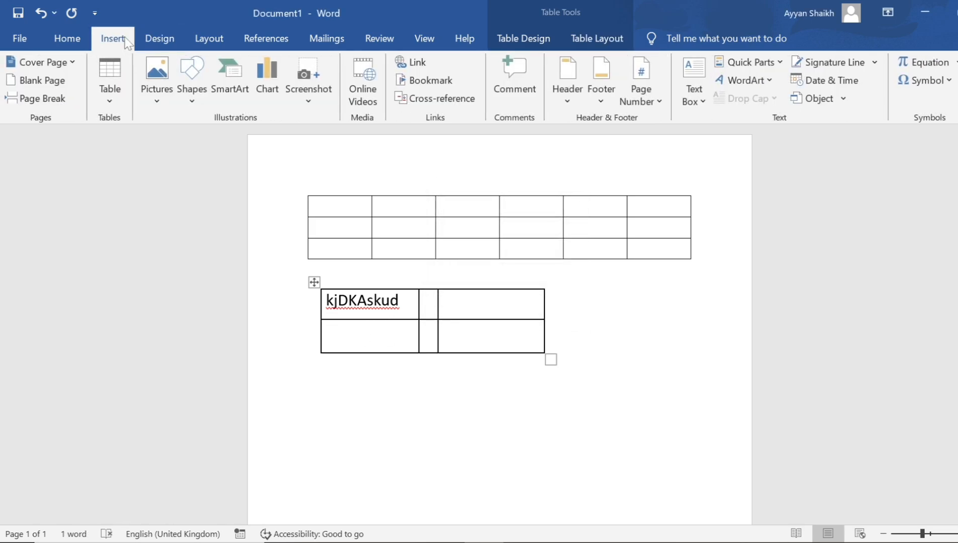
{"action": "left_click", "coordinate": [110, 88]}
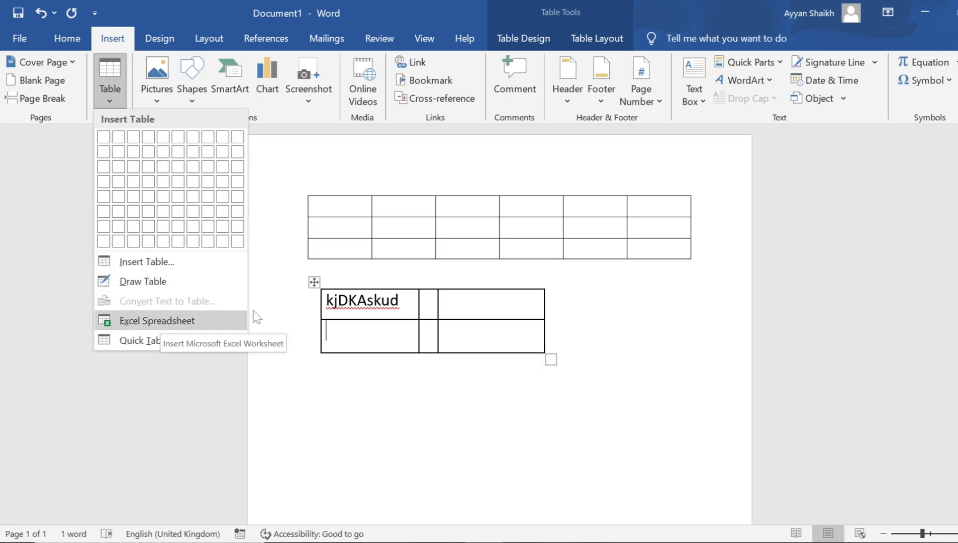
{"action": "left_click", "coordinate": [479, 359]}
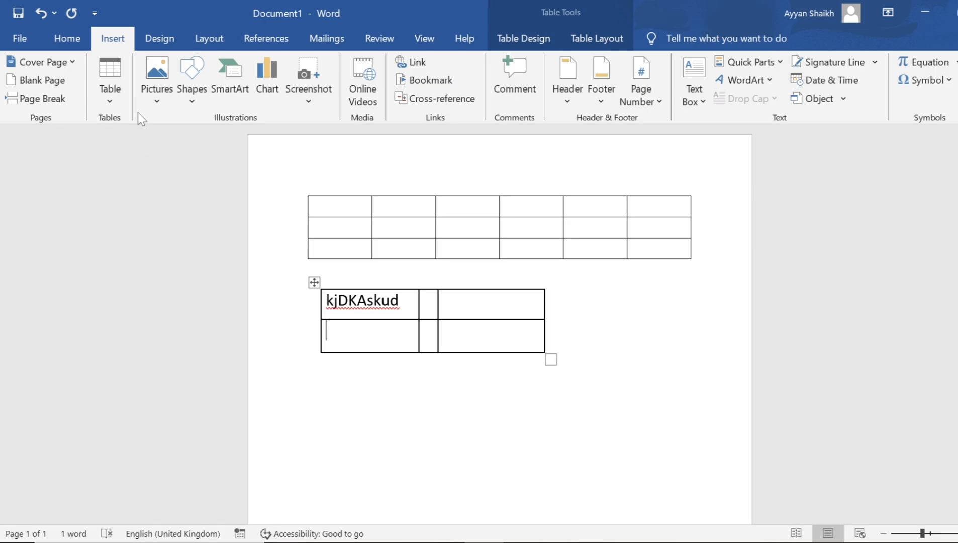
{"action": "left_click", "coordinate": [108, 103]}
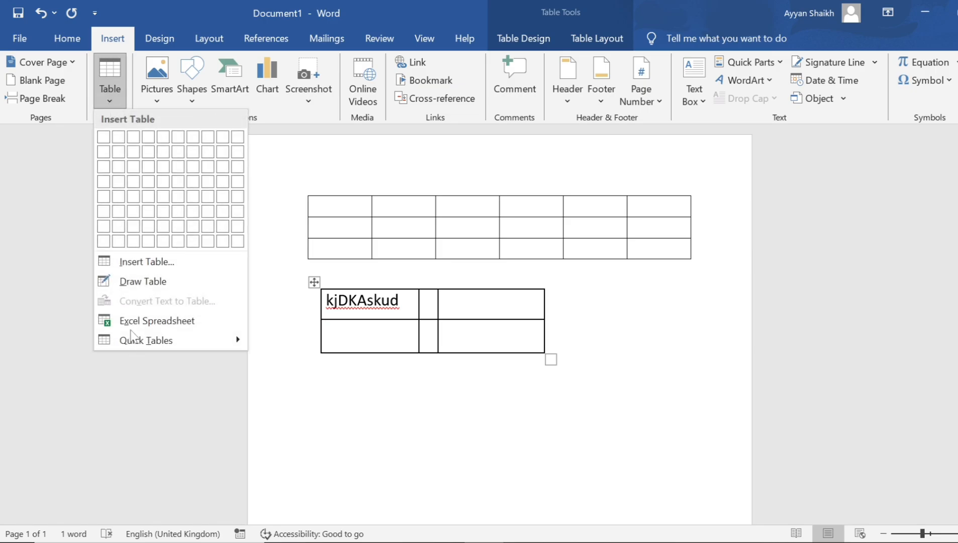
{"action": "left_click", "coordinate": [135, 321]}
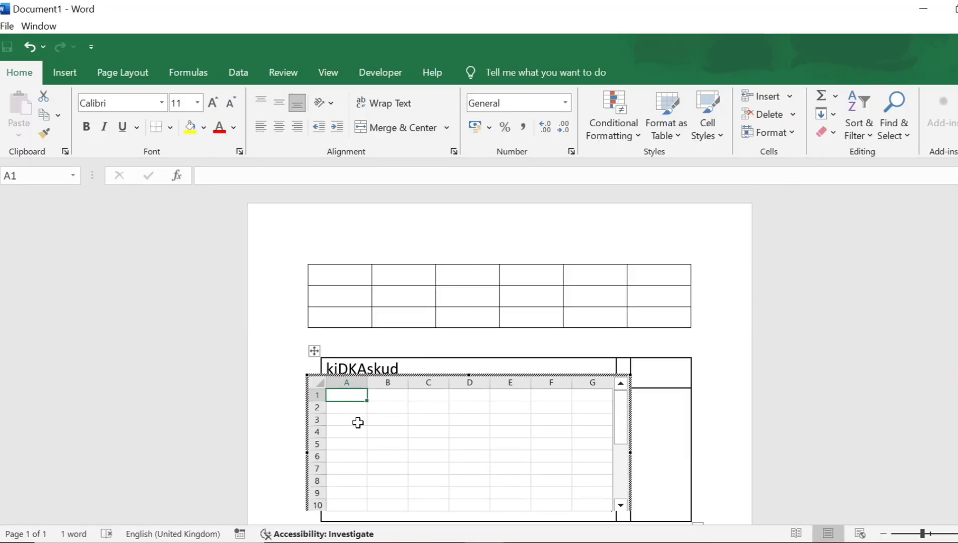
Enter four first names in cells A1 to A4 of the embedded spreadsheet
{"action": "type", "text": "ARJUN"}
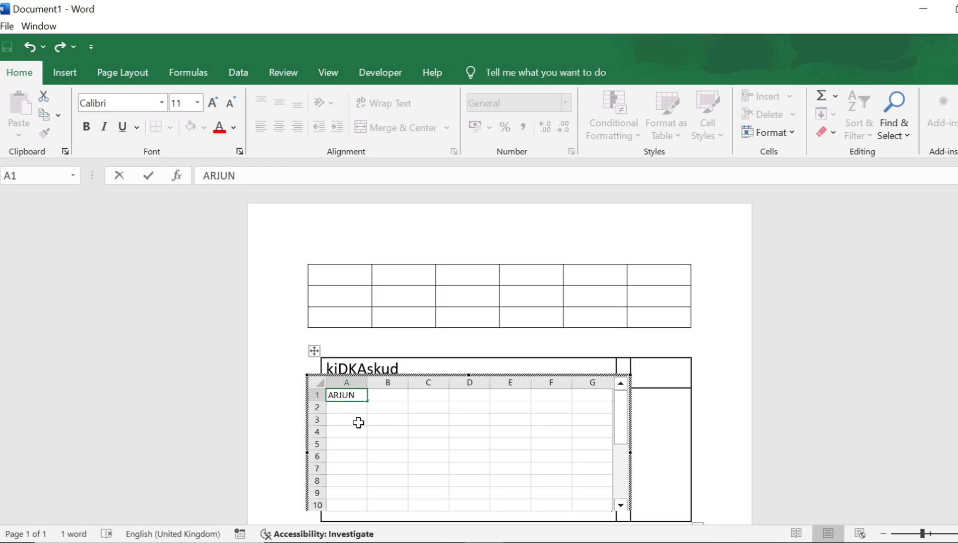
{"action": "key", "text": "Return"}
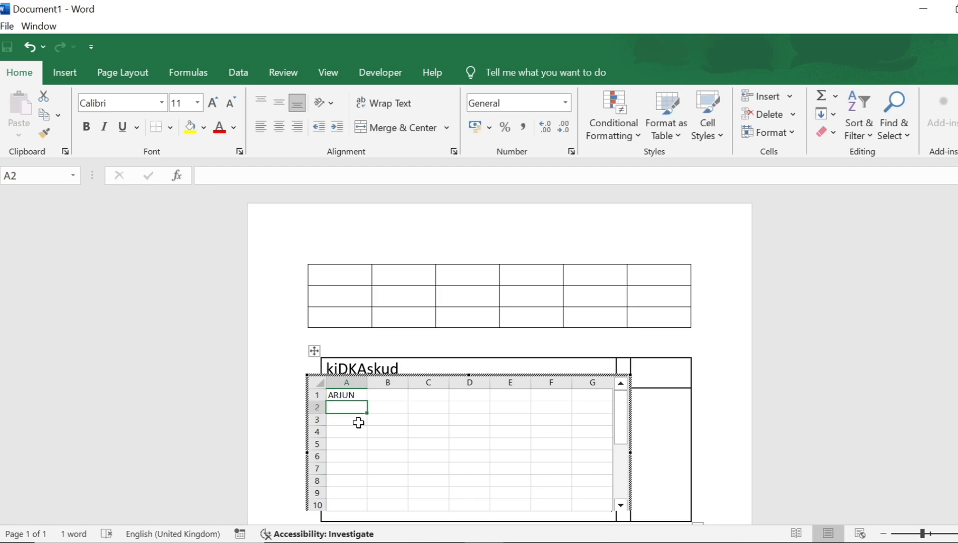
{"action": "type", "text": "KARAN"}
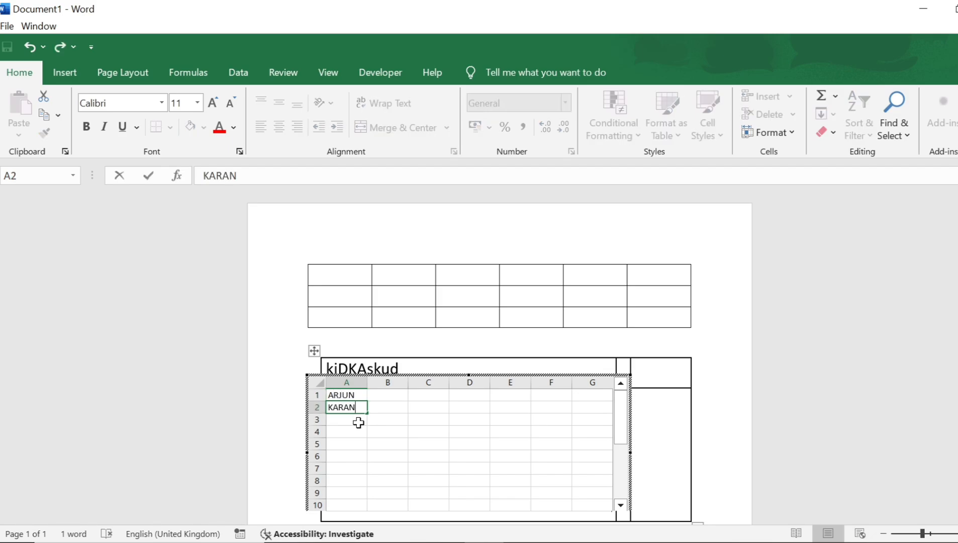
{"action": "key", "text": "Return"}
{"action": "type", "text": "VEER"}
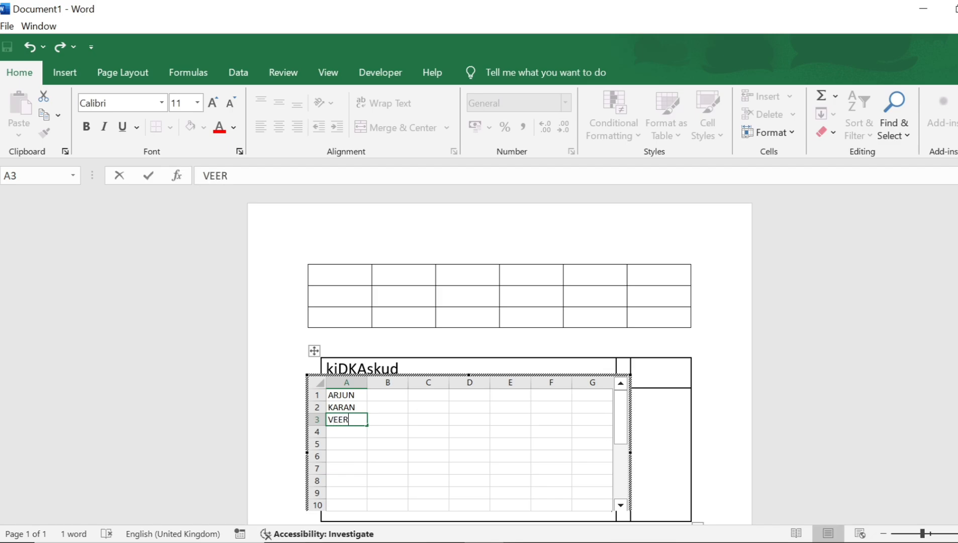
{"action": "key", "text": "Return"}
{"action": "type", "text": "SAL"}
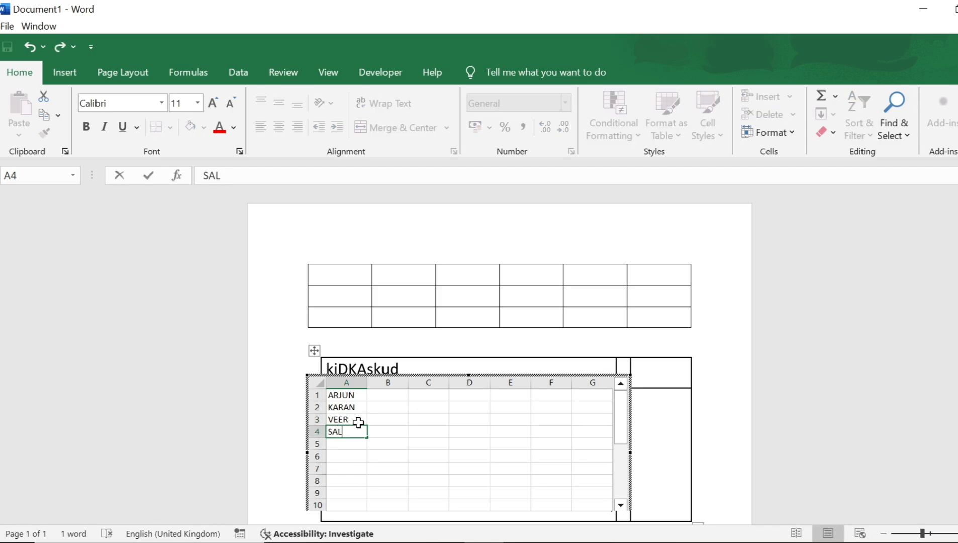
{"action": "type", "text": "MAN"}
{"action": "key", "text": "Tab"}
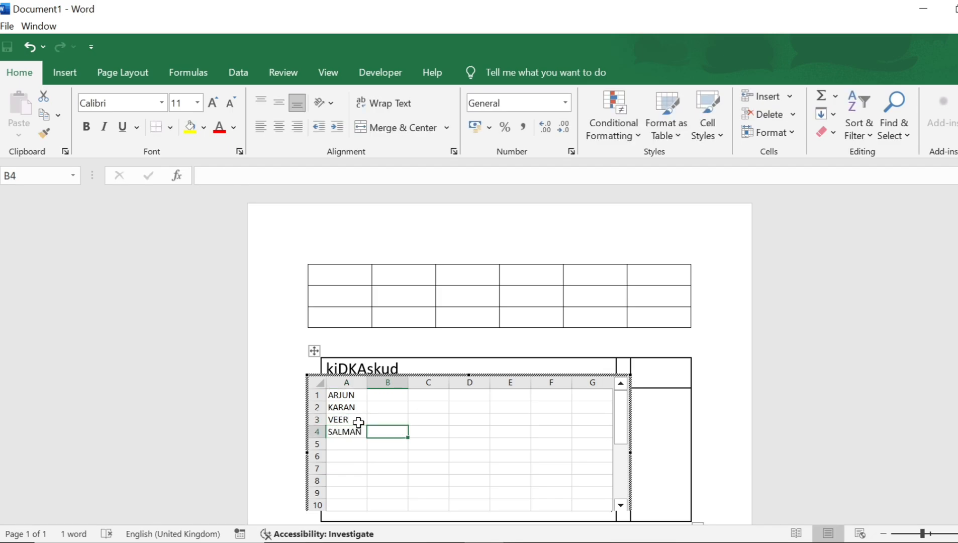
Enter the amounts 897, 987, 6543 and 87654 in cells C1 to C4 of the embedded spreadsheet
{"action": "key", "text": "Up"}
{"action": "key", "text": "Up"}
{"action": "key", "text": "Up"}
{"action": "key", "text": "Right"}
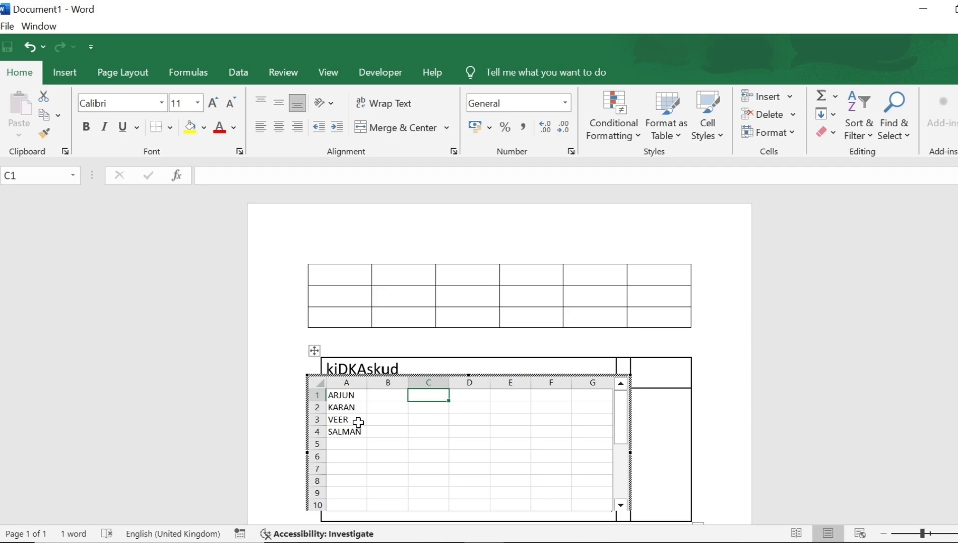
{"action": "type", "text": "897"}
{"action": "key", "text": "Return"}
{"action": "type", "text": "098"}
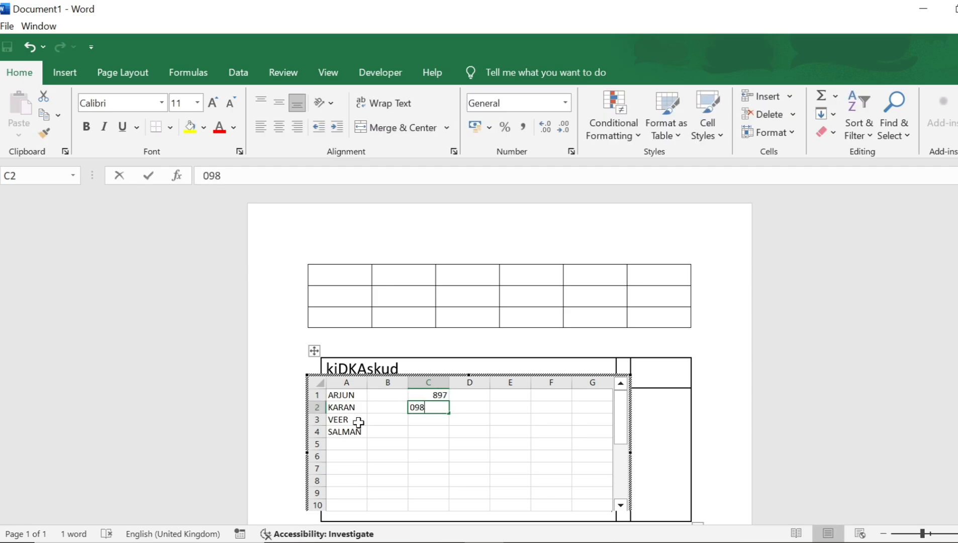
{"action": "type", "text": "7"}
{"action": "key", "text": "Return"}
{"action": "type", "text": "6543"}
{"action": "key", "text": "Return"}
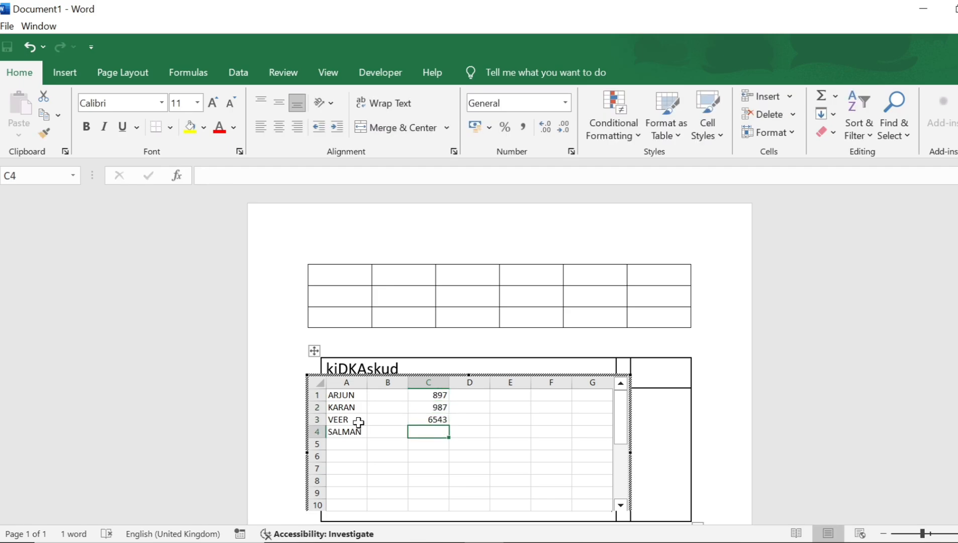
{"action": "type", "text": "87654"}
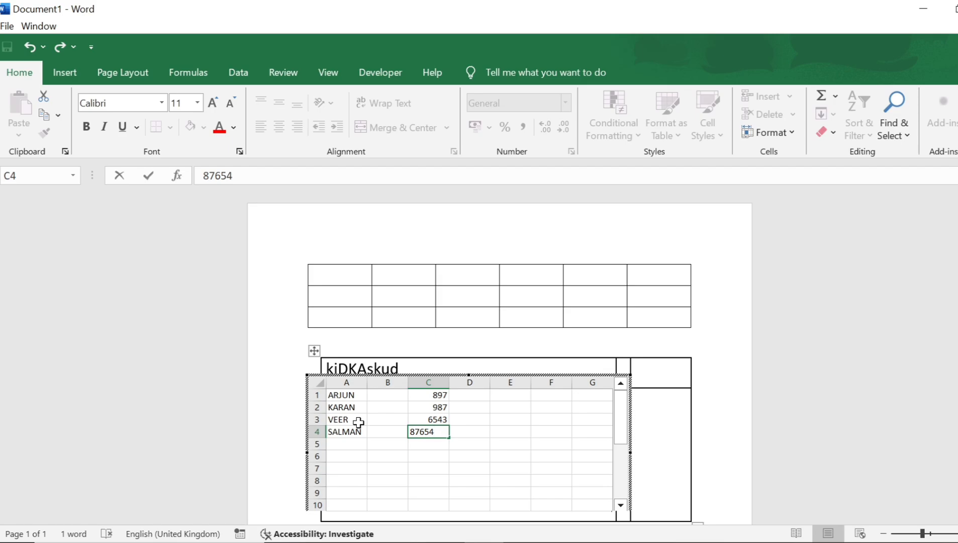
{"action": "key", "text": "Return"}
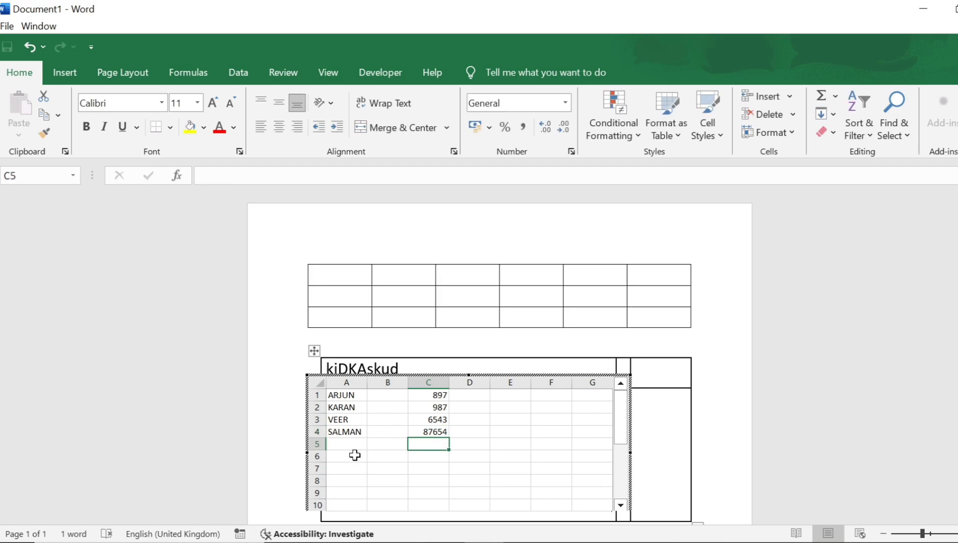
Label cell A6 "SUM" and total the amounts in cell C6 with =SUM(C1:C4)
{"action": "left_click", "coordinate": [424, 453]}
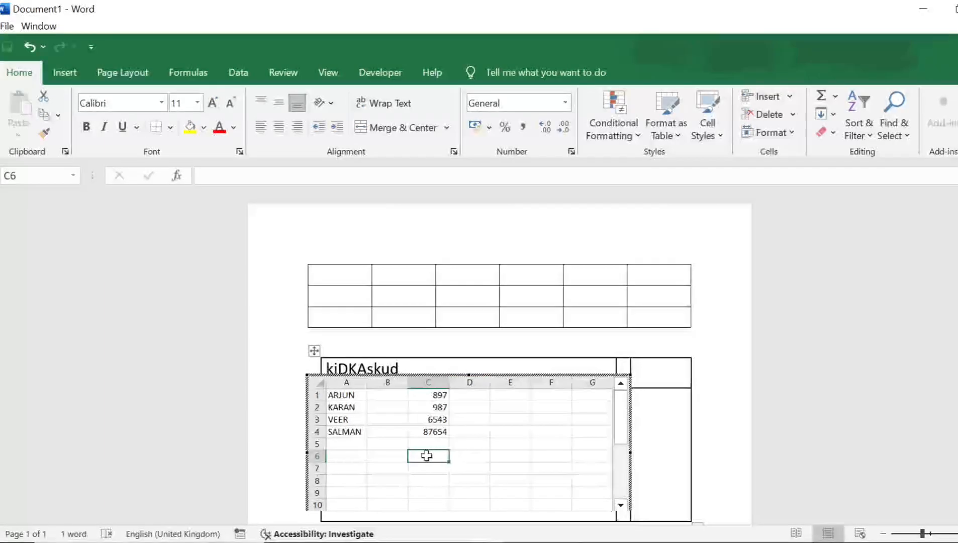
{"action": "left_click", "coordinate": [337, 459]}
{"action": "type", "text": "SUM"}
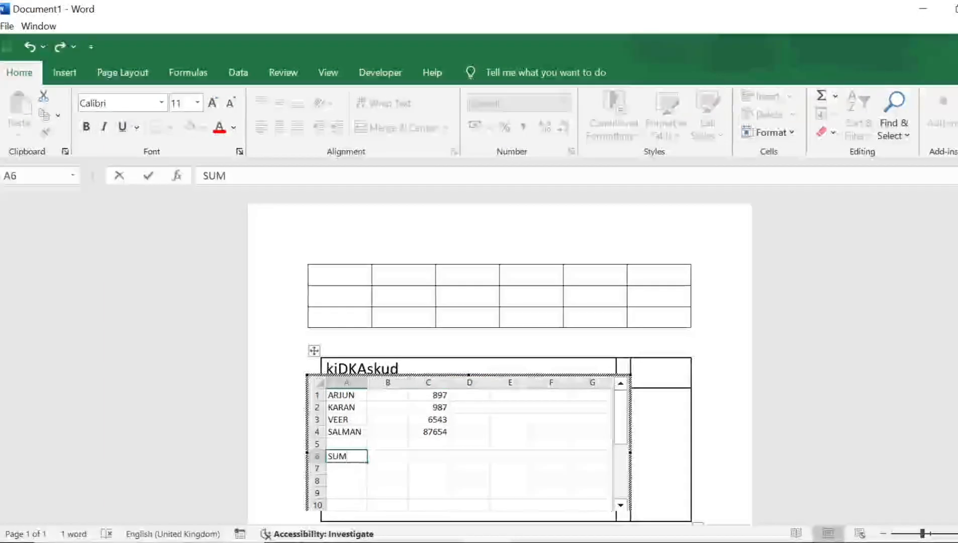
{"action": "key", "text": "Tab"}
{"action": "key", "text": "Tab"}
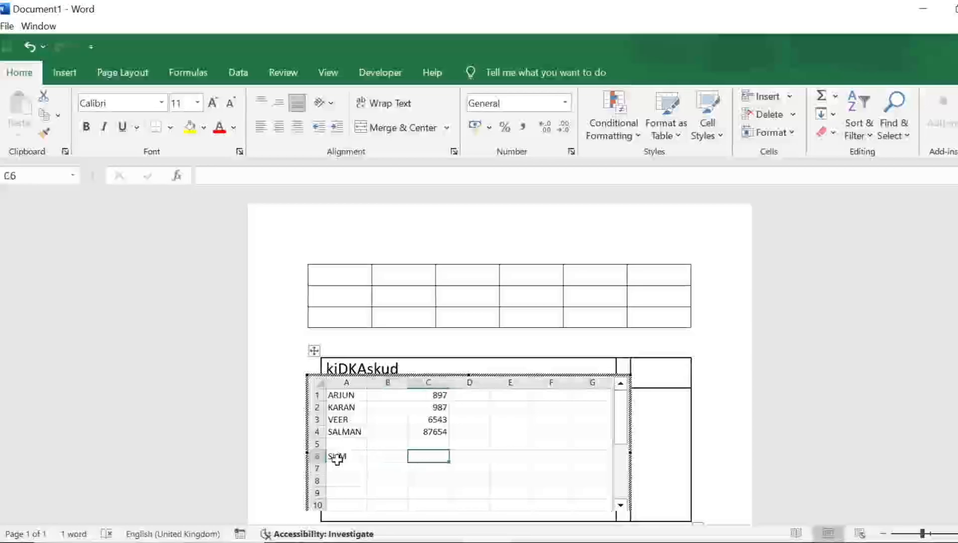
{"action": "type", "text": "=SU"}
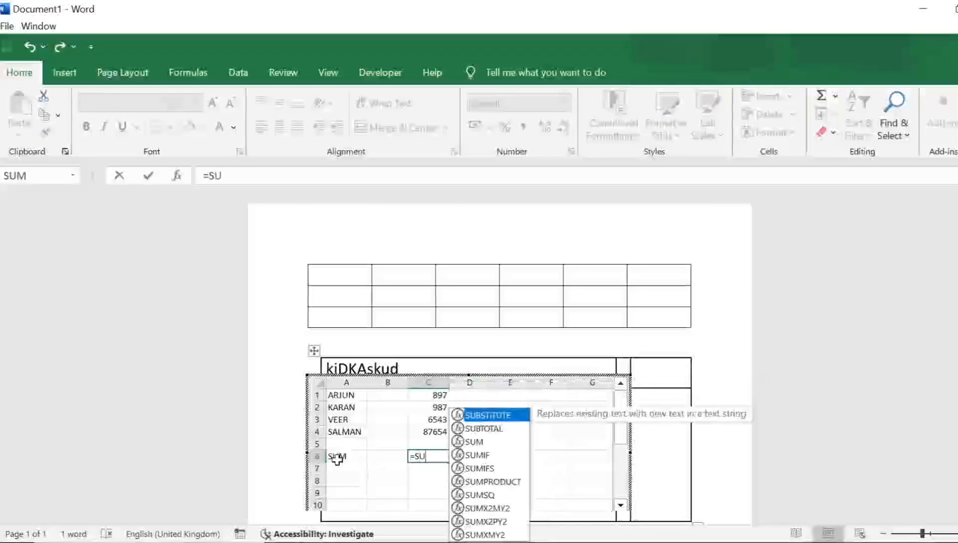
{"action": "type", "text": "M("}
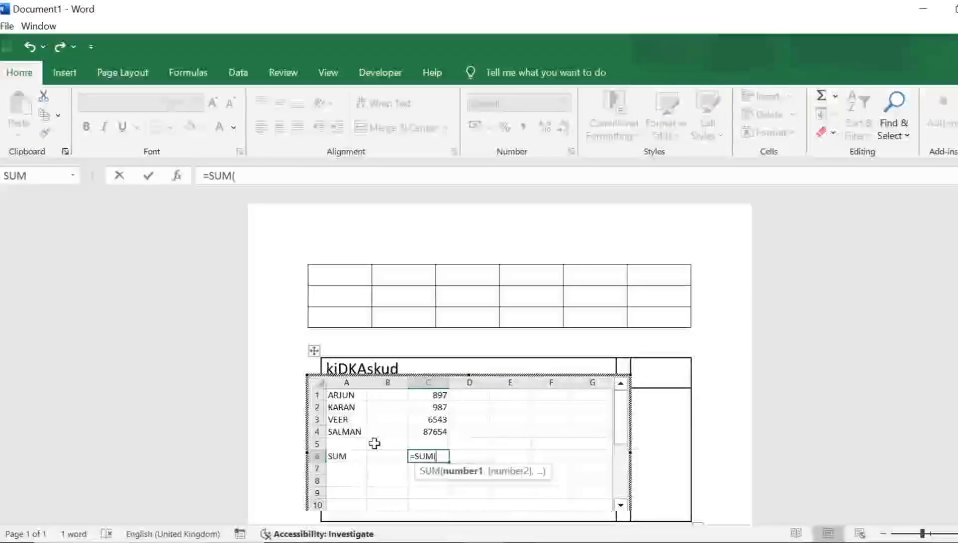
{"action": "left_click_drag", "start_coordinate": [428, 394], "coordinate": [429, 428]}
{"action": "type", "text": ")"}
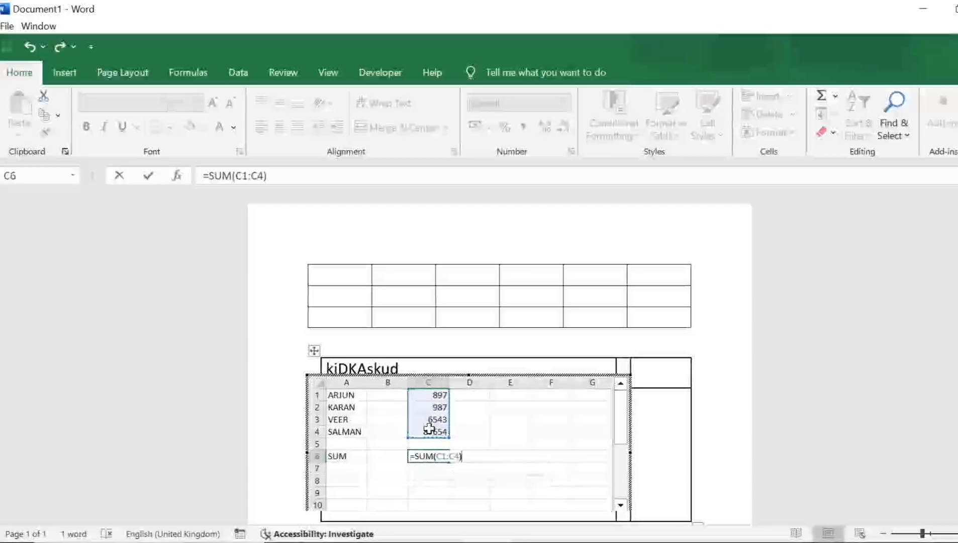
{"action": "key", "text": "Return"}
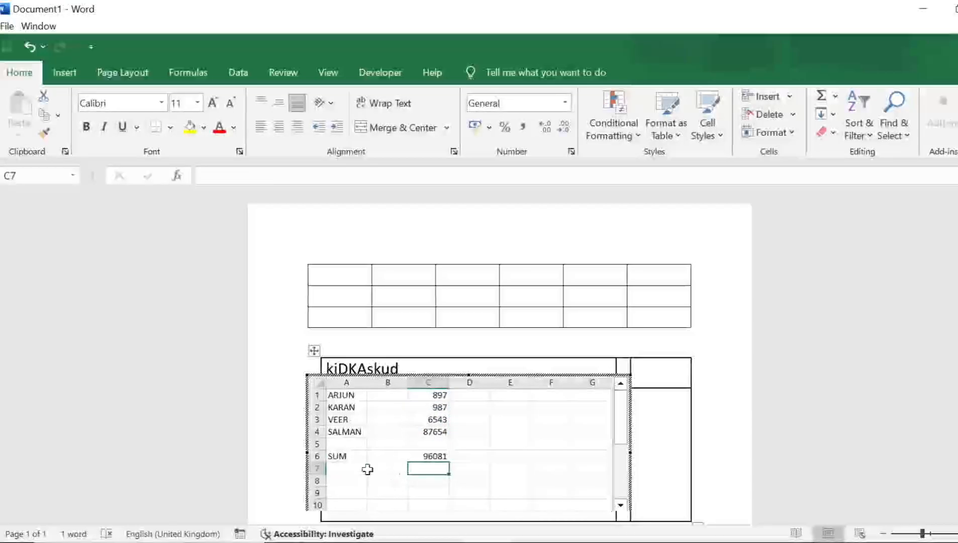
Change the label in cell A6 to "SALARY" and return to the Word document
{"action": "left_click", "coordinate": [347, 456]}
{"action": "double_click", "coordinate": [347, 456]}
{"action": "key", "text": "BackSpace"}
{"action": "key", "text": "BackSpace"}
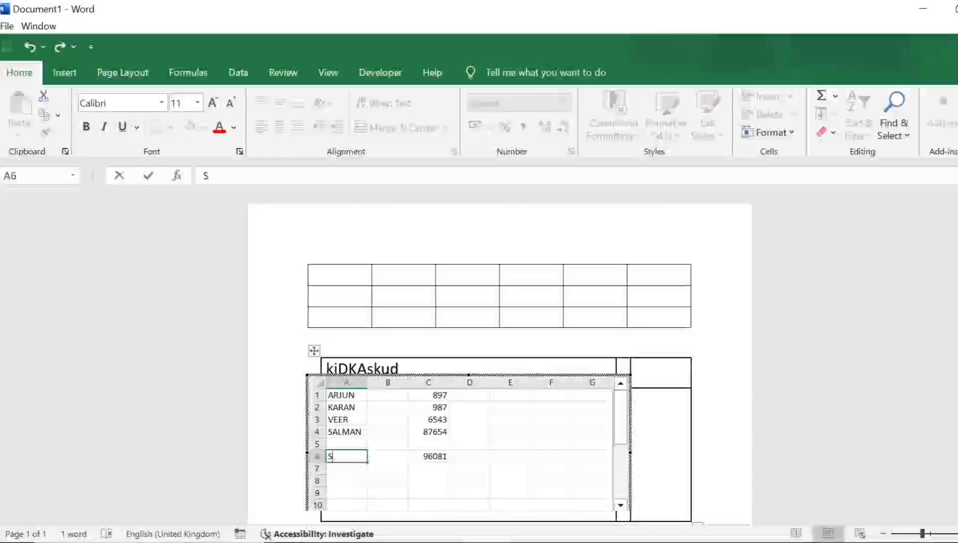
{"action": "type", "text": "ALARY"}
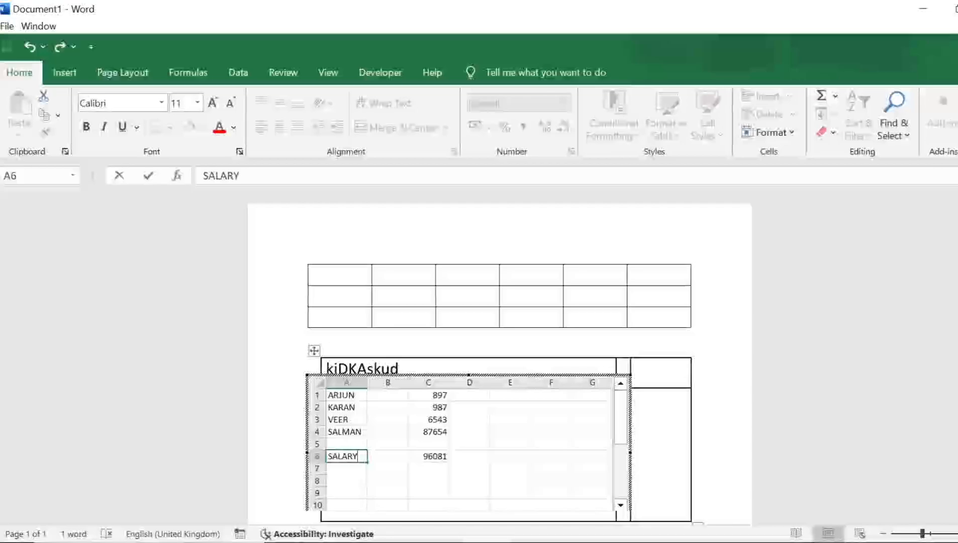
{"action": "left_click", "coordinate": [590, 318]}
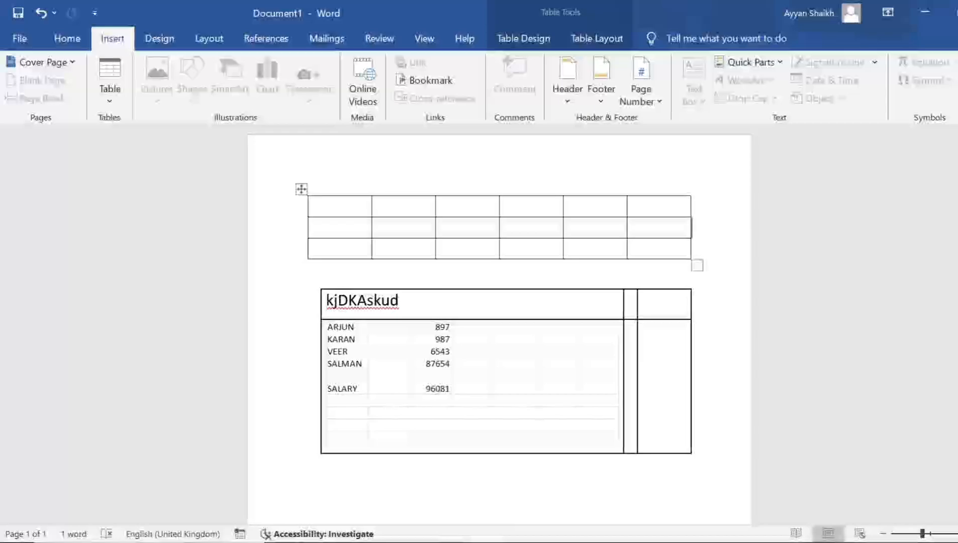
Insert a blank page at the empty paragraph between the blank grid table and the hand-drawn table
{"action": "left_click", "coordinate": [166, 40]}
{"action": "left_click", "coordinate": [122, 40]}
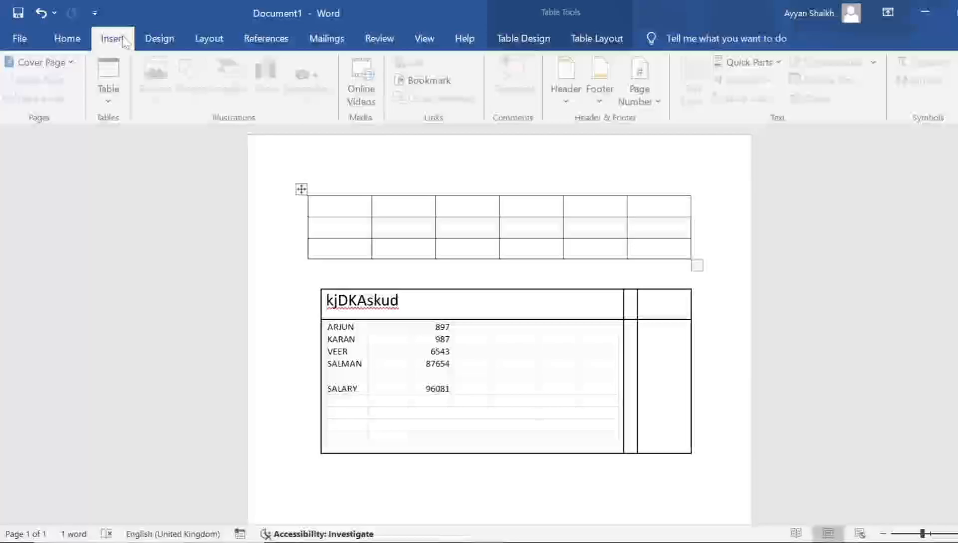
{"action": "left_click", "coordinate": [104, 105]}
{"action": "left_click", "coordinate": [270, 203]}
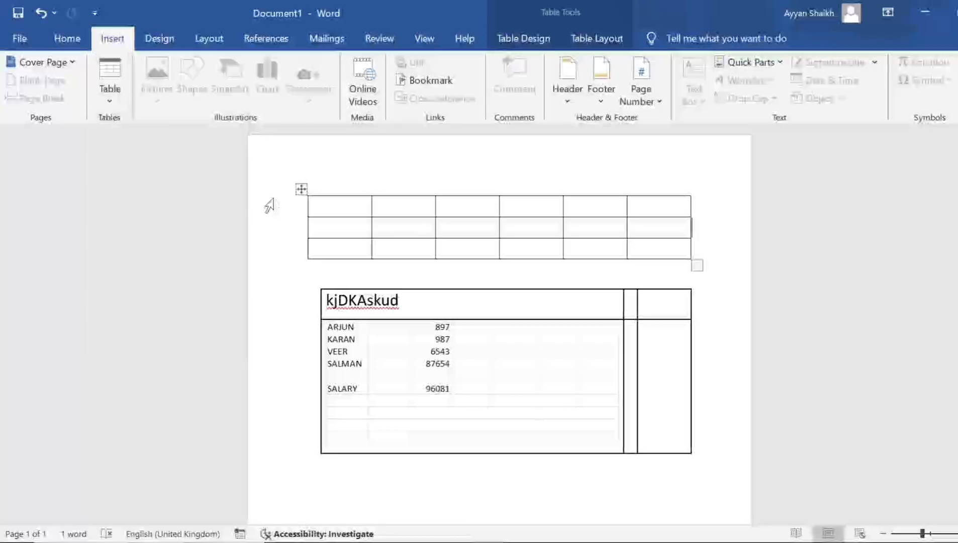
{"action": "left_click", "coordinate": [277, 293]}
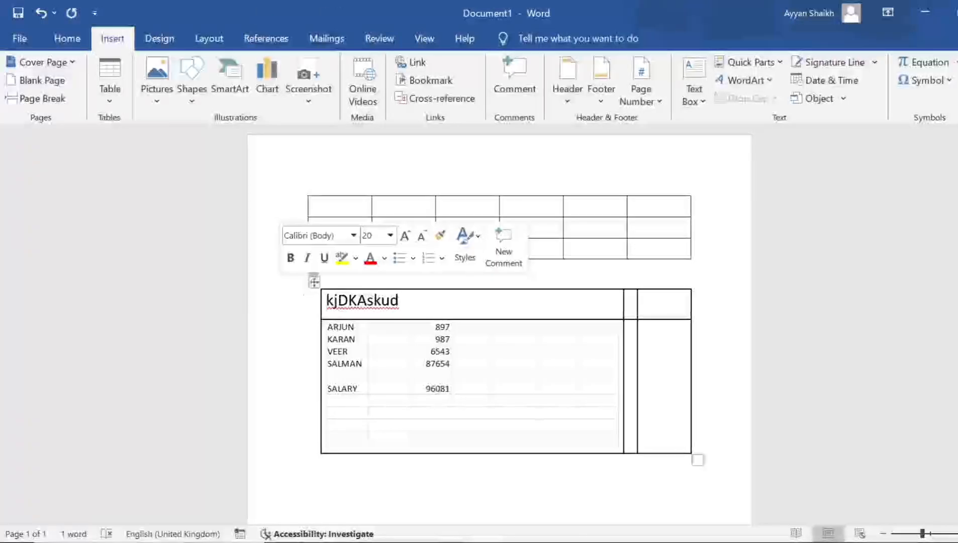
{"action": "left_click", "coordinate": [119, 107]}
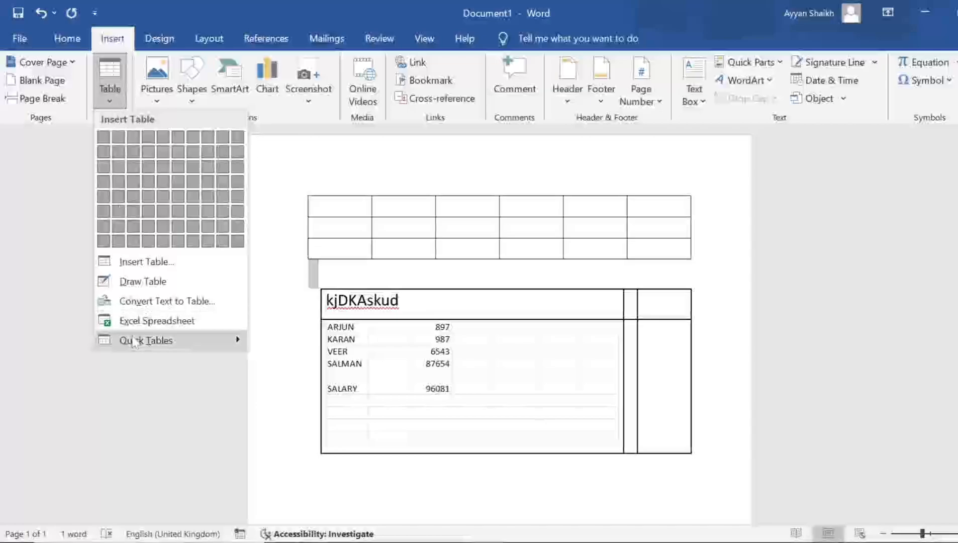
{"action": "mouse_move", "coordinate": [135, 340]}
{"action": "left_click", "coordinate": [529, 142]}
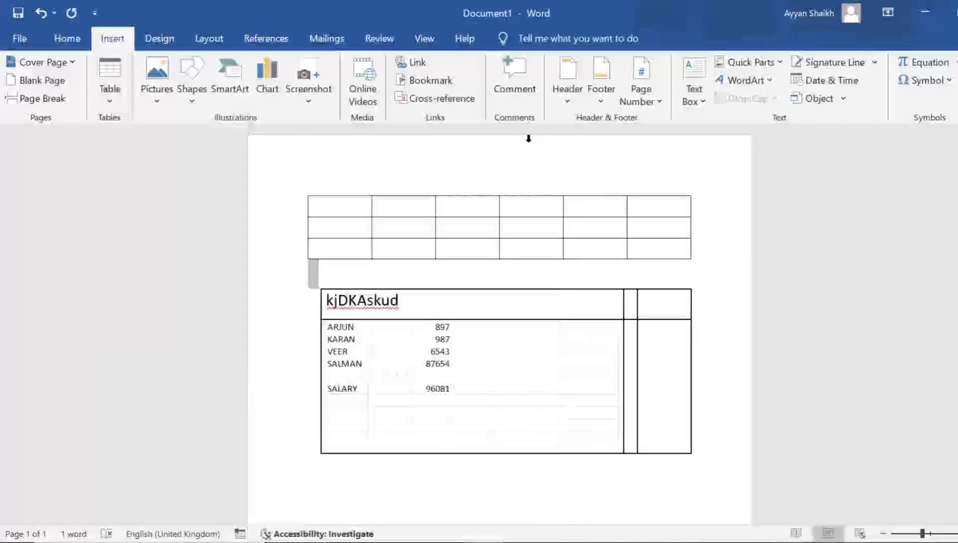
{"action": "scroll", "coordinate": [528, 237], "scroll_direction": "down", "scroll_amount": 2}
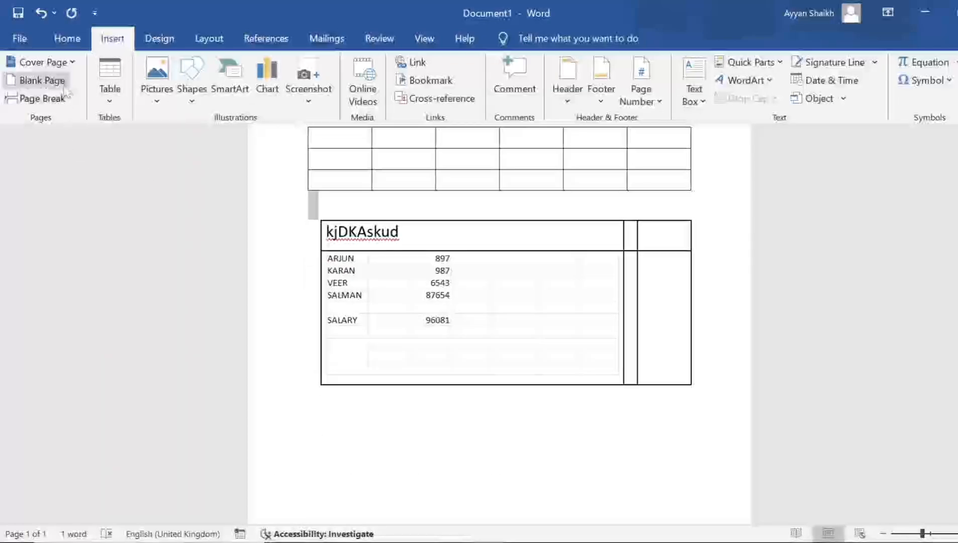
{"action": "left_click", "coordinate": [37, 80]}
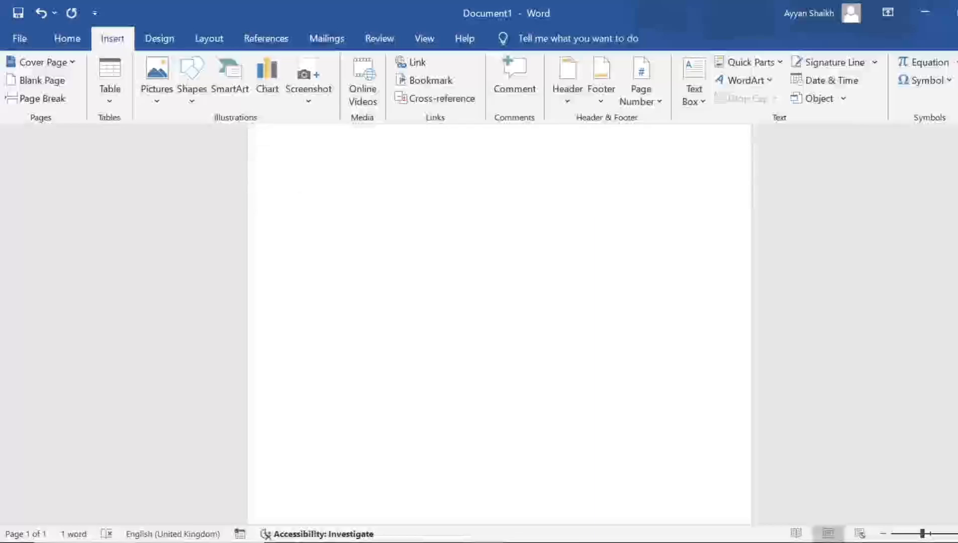
Browse the built-in Quick Tables and insert the Calendar 2 table on the blank page
{"action": "left_click", "coordinate": [110, 88]}
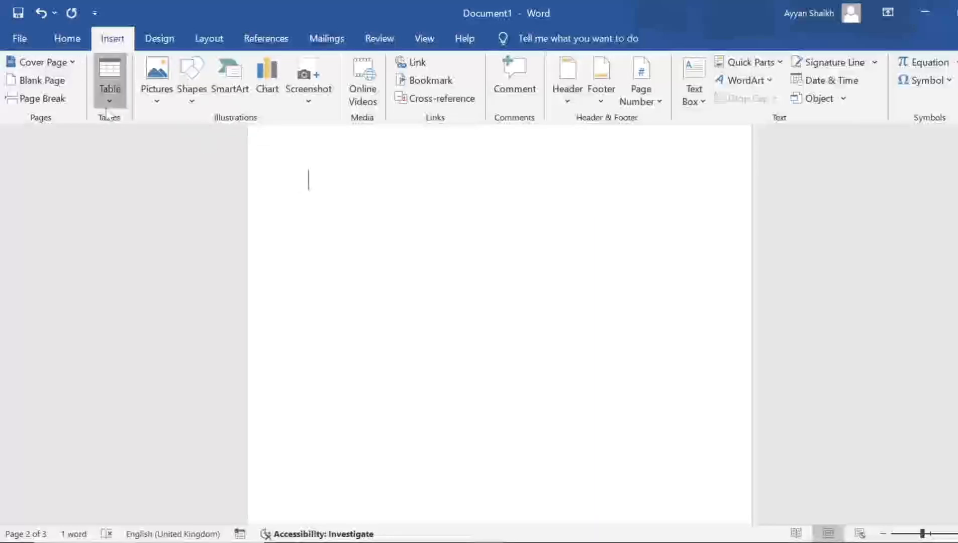
{"action": "mouse_move", "coordinate": [159, 339]}
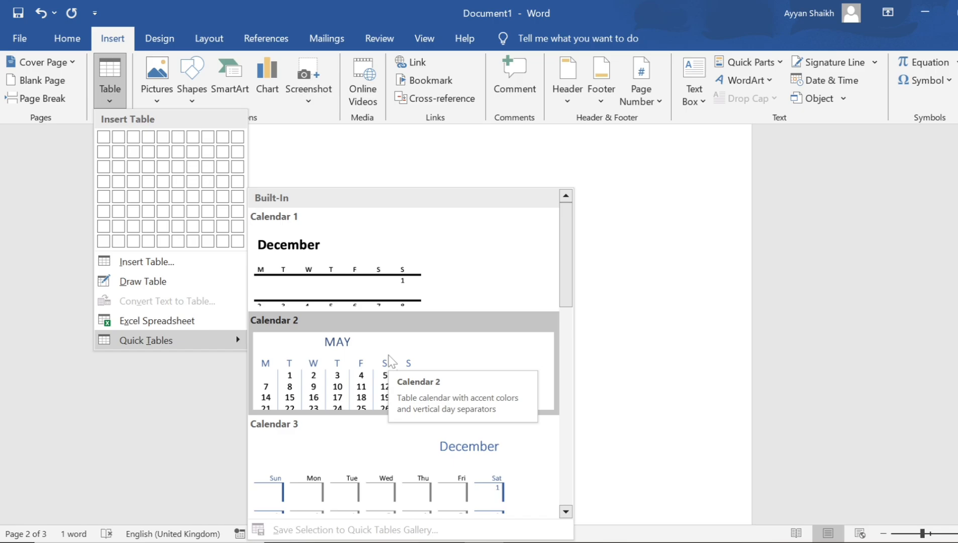
{"action": "scroll", "coordinate": [391, 361], "scroll_direction": "down", "scroll_amount": 5}
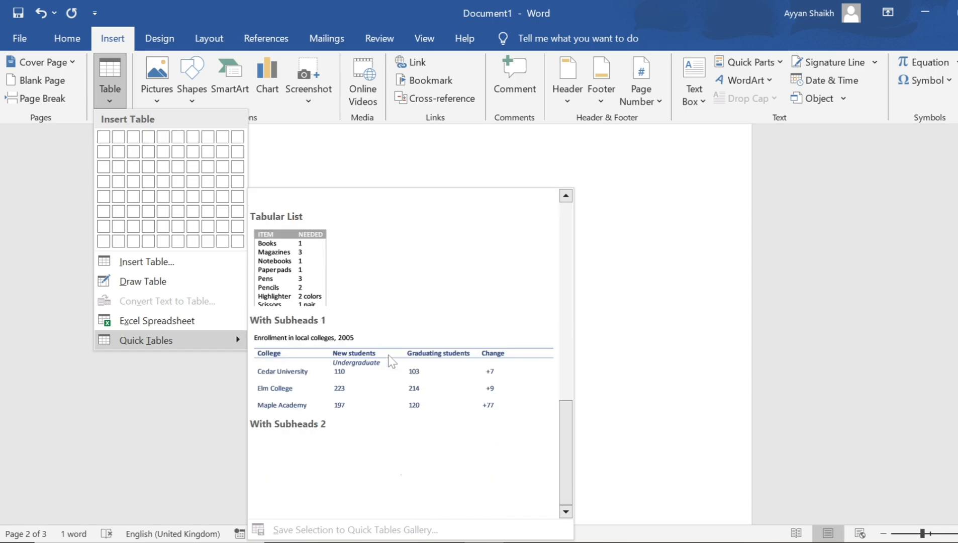
{"action": "scroll", "coordinate": [392, 361], "scroll_direction": "up", "scroll_amount": 5}
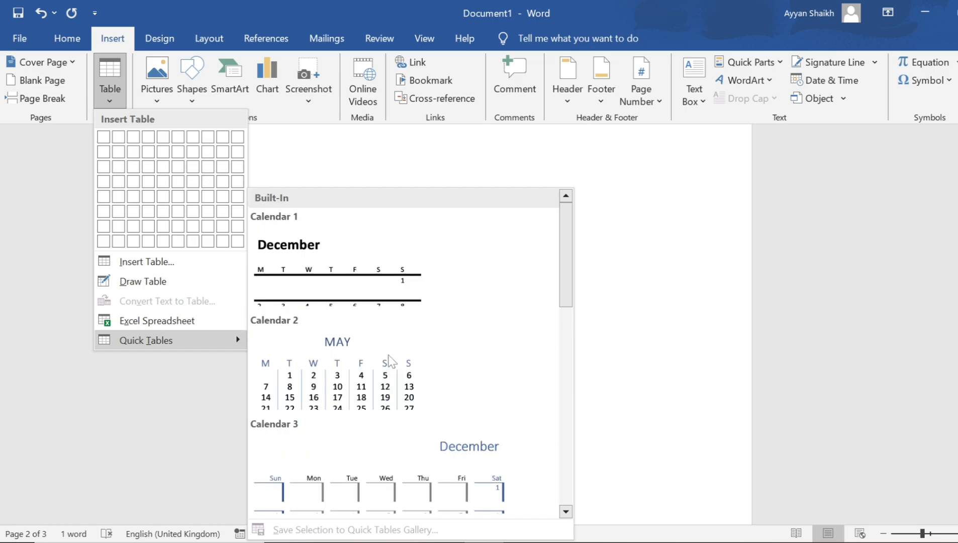
{"action": "left_click", "coordinate": [370, 382]}
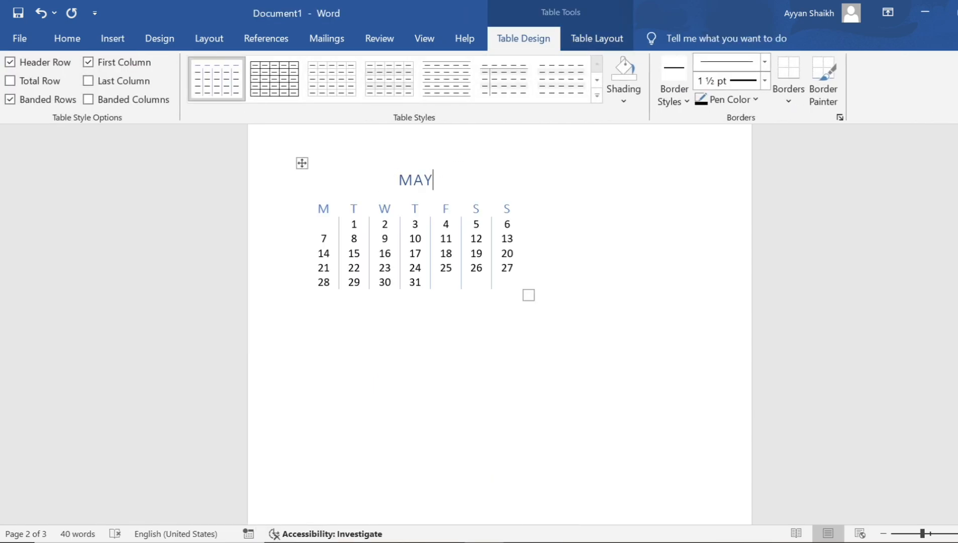
Replace the calendar's month title with "AUGUST"
{"action": "key", "text": "BackSpace"}
{"action": "key", "text": "BackSpace"}
{"action": "key", "text": "BackSpace"}
{"action": "type", "text": "AUH"}
{"action": "type", "text": "GUST"}
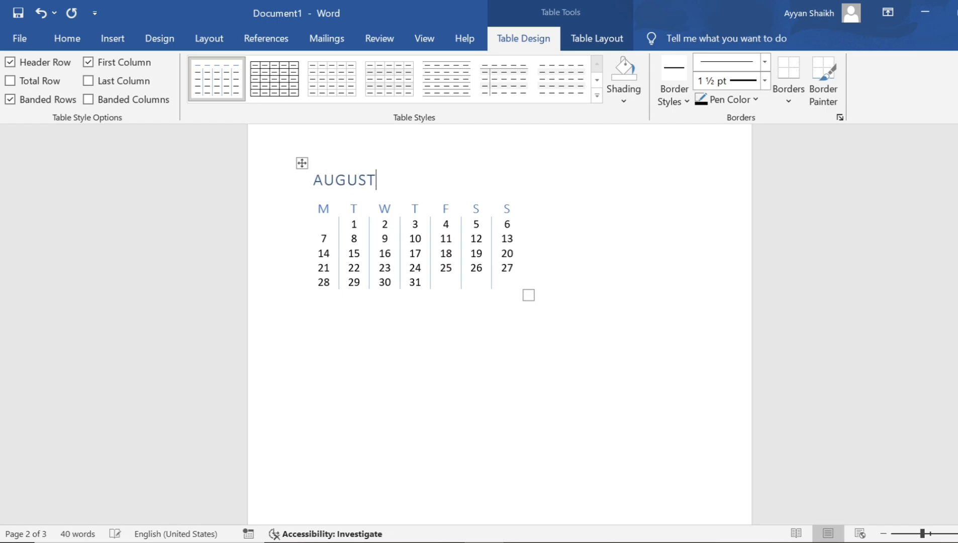
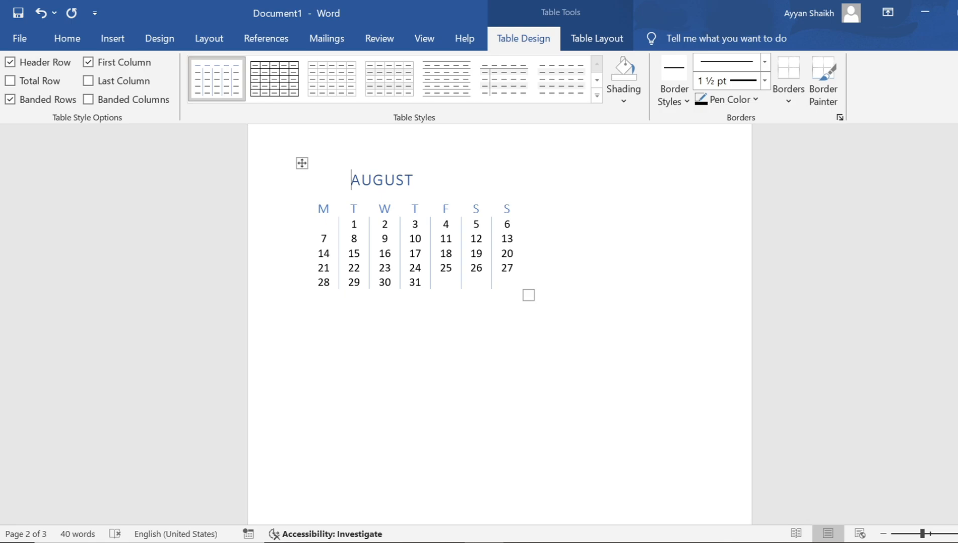
Colour the dates 15 and 30 in the August calendar red
{"action": "left_click_drag", "start_coordinate": [348, 253], "coordinate": [360, 257]}
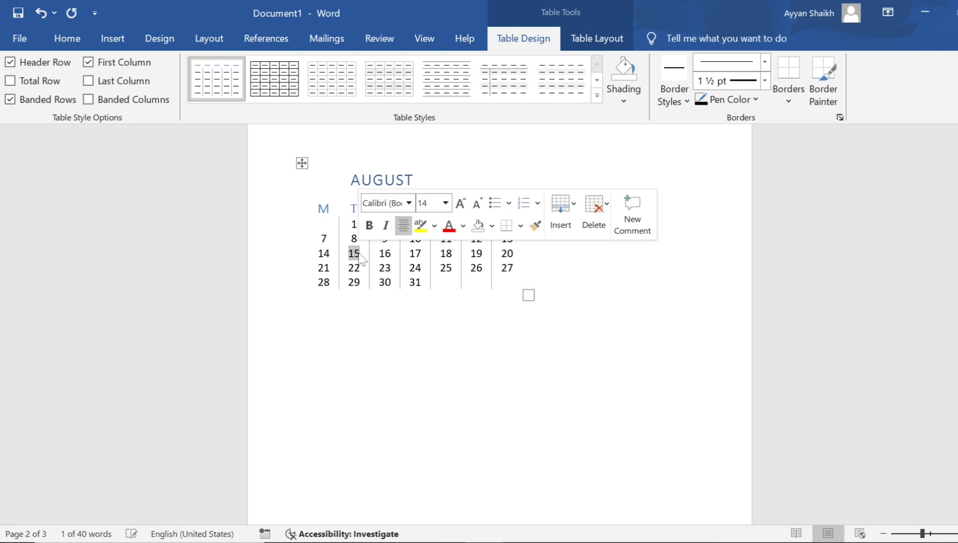
{"action": "left_click", "coordinate": [446, 234]}
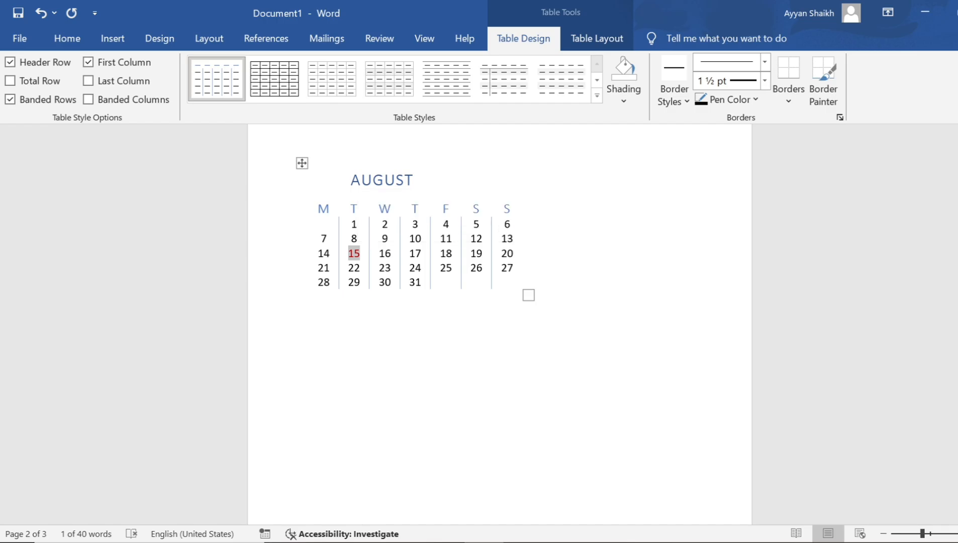
{"action": "left_click_drag", "start_coordinate": [380, 282], "coordinate": [392, 282]}
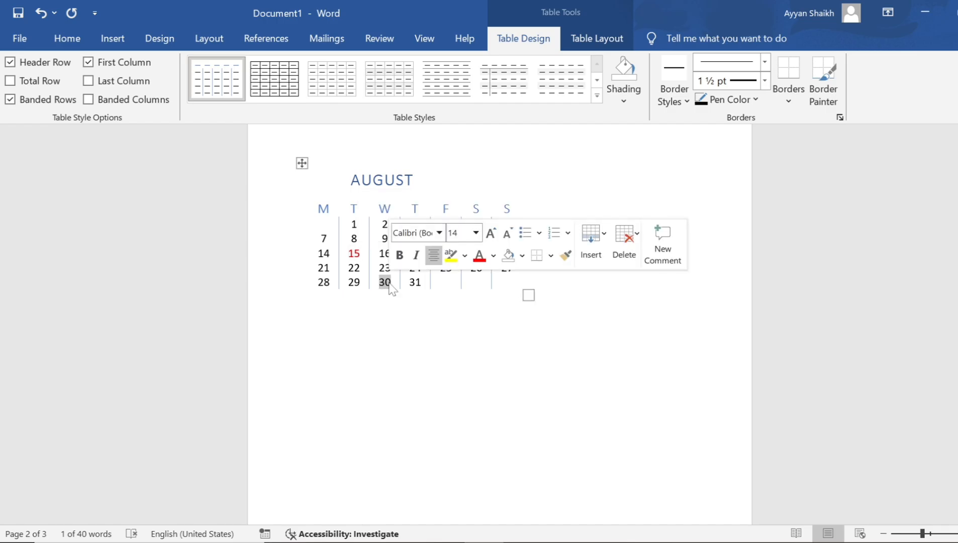
{"action": "left_click", "coordinate": [477, 258]}
Change the font colour of the calendar's weekday header row to the standard purple
{"action": "left_click", "coordinate": [420, 208]}
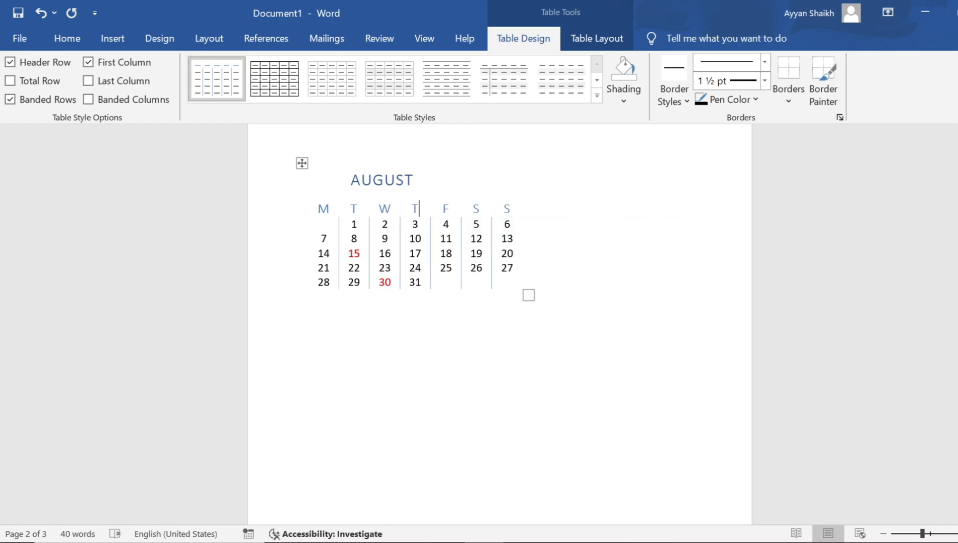
{"action": "left_click_drag", "start_coordinate": [420, 208], "coordinate": [504, 211]}
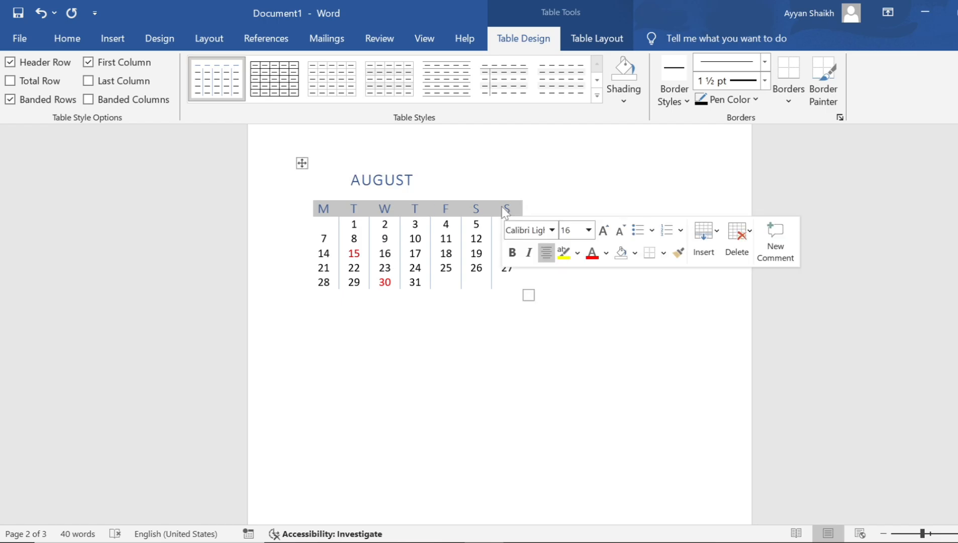
{"action": "left_click", "coordinate": [607, 253]}
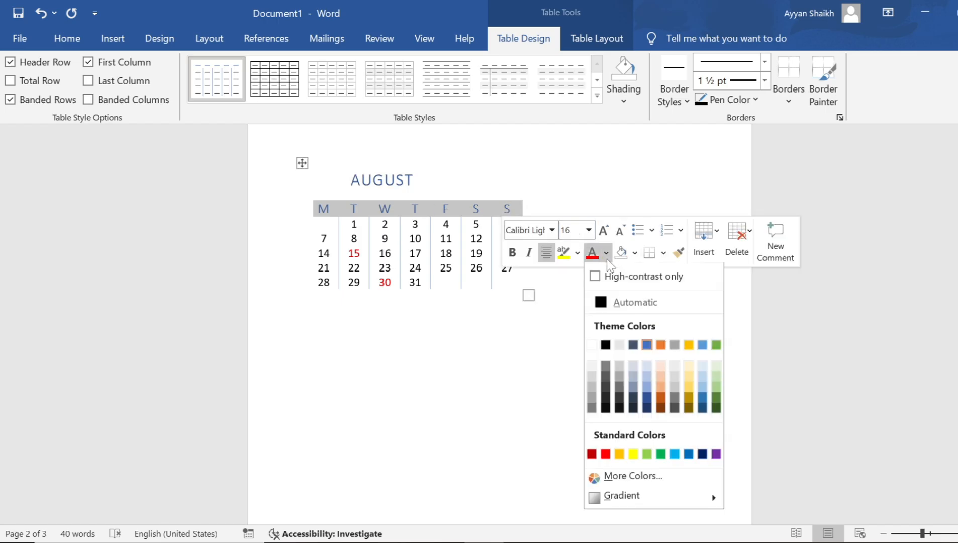
{"action": "left_click", "coordinate": [716, 454]}
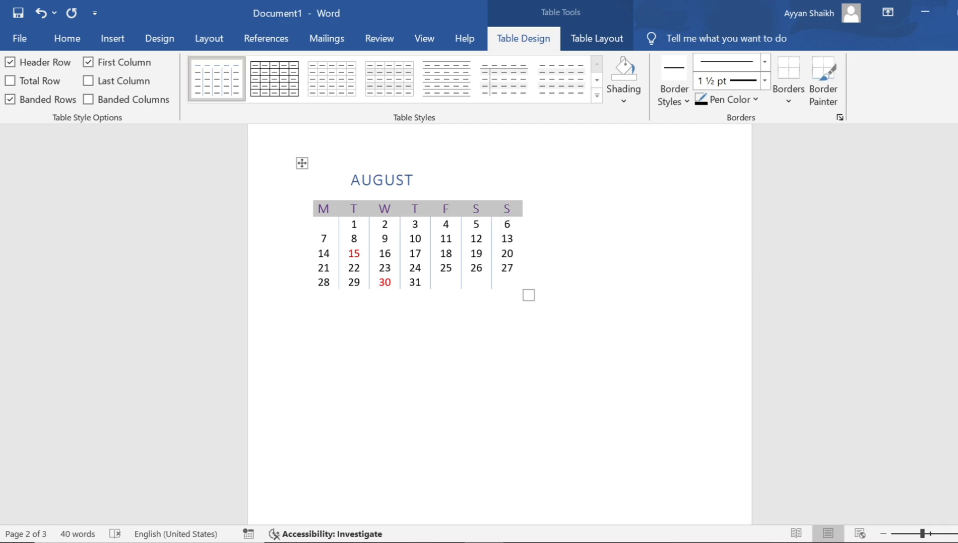
{"action": "left_click", "coordinate": [431, 328]}
{"action": "scroll", "coordinate": [499, 322], "scroll_direction": "up", "scroll_amount": 2}
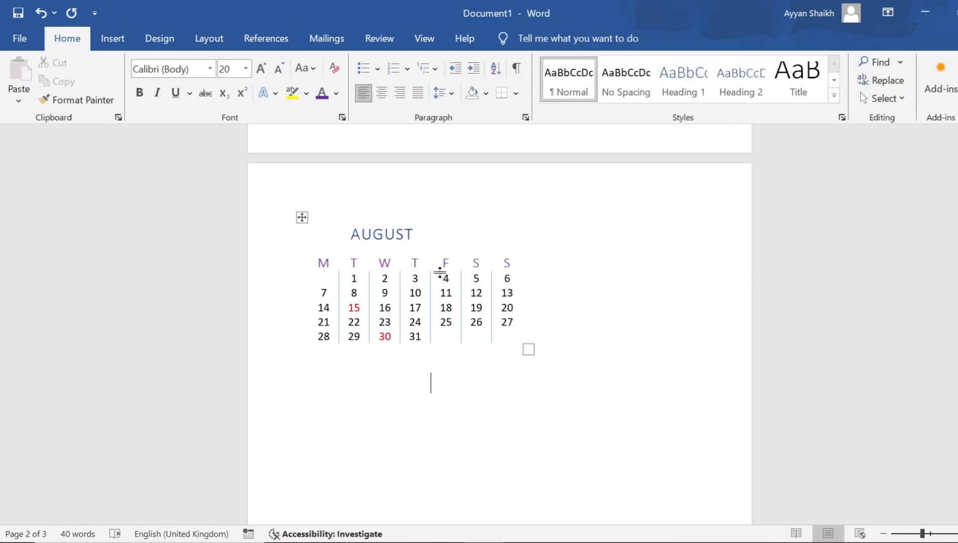
{"action": "left_click", "coordinate": [121, 40]}
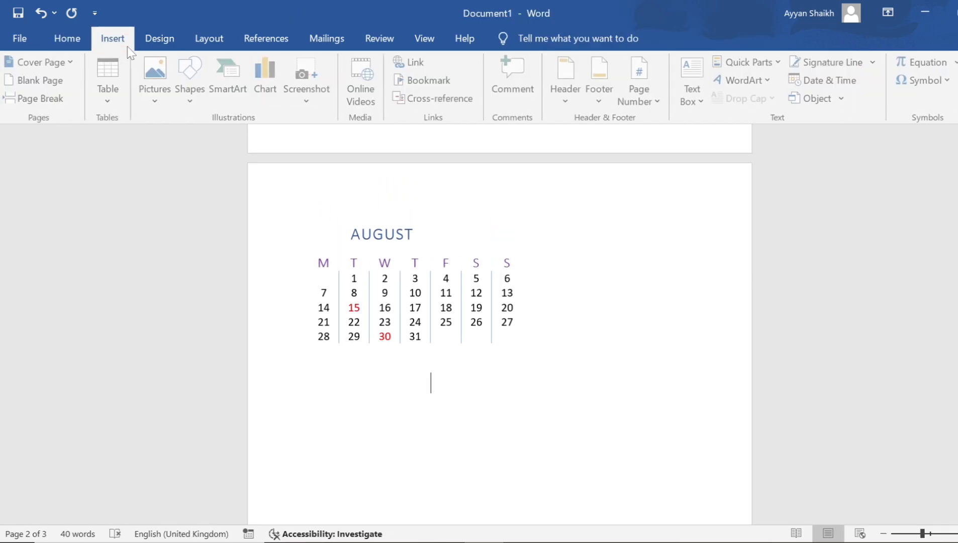
{"action": "left_click", "coordinate": [108, 102]}
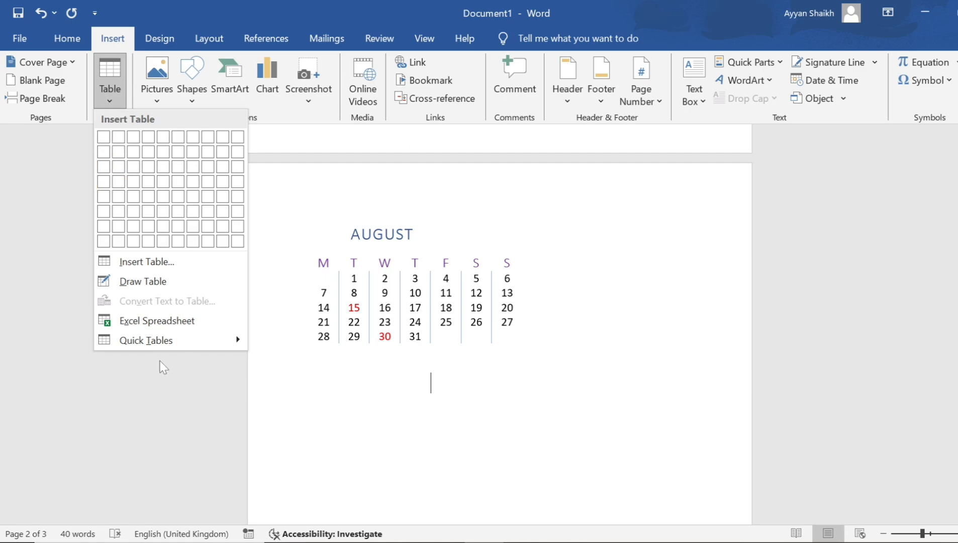
{"action": "left_click", "coordinate": [307, 418]}
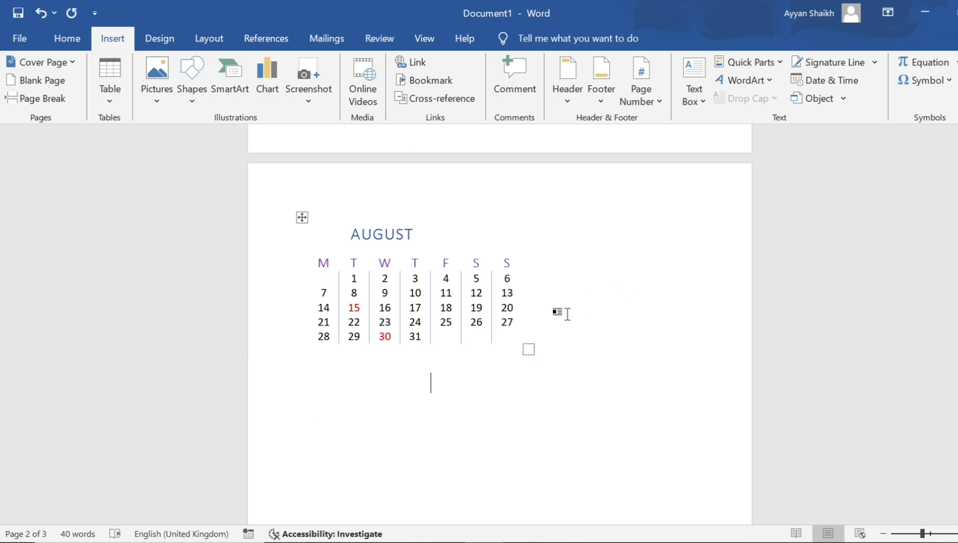
Undo the calendar's colour and title edits and its insertion, back to the empty page
{"action": "key", "text": "ctrl+z"}
{"action": "key", "text": "ctrl+z"}
{"action": "key", "text": "ctrl+z"}
{"action": "key", "text": "ctrl+z"}
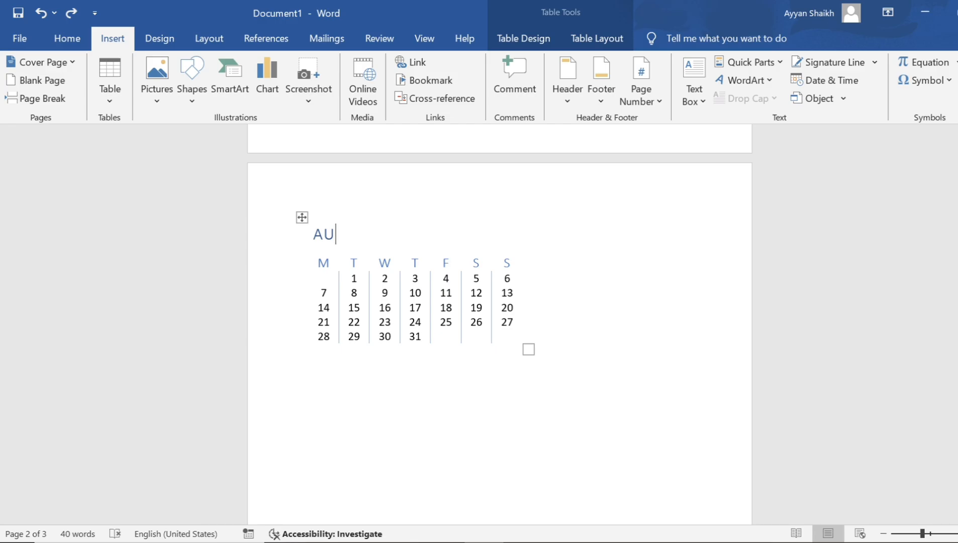
{"action": "key", "text": "ctrl+z"}
{"action": "key", "text": "ctrl+z"}
{"action": "key", "text": "ctrl+z"}
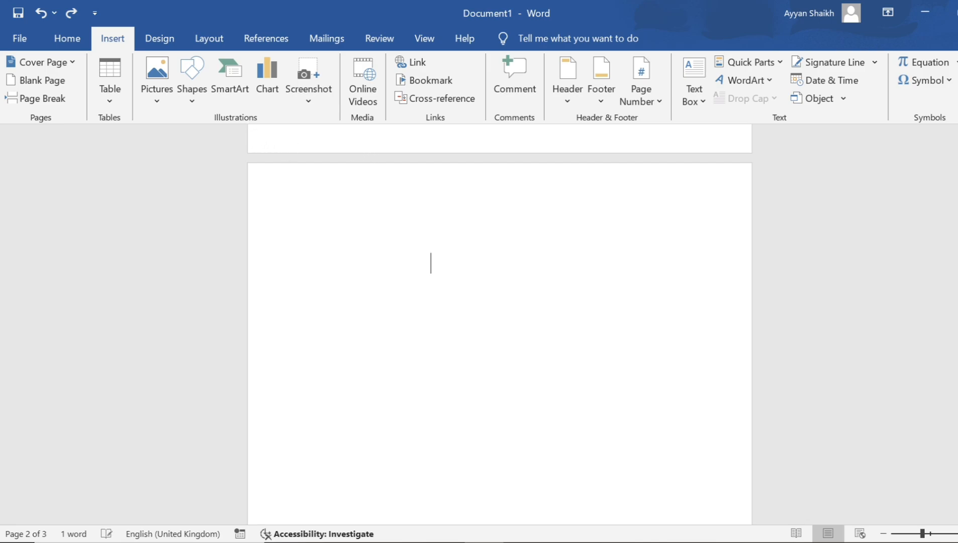
Switch to Chrome, search Google for "TIGER" and open the Wikipedia article on the tiger
{"action": "left_click", "coordinate": [405, 542]}
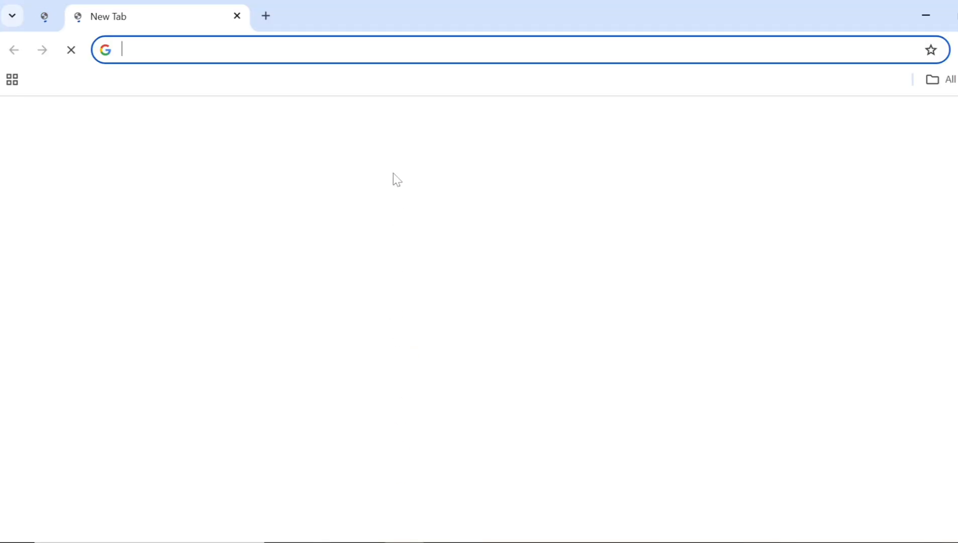
{"action": "type", "text": "TIGER"}
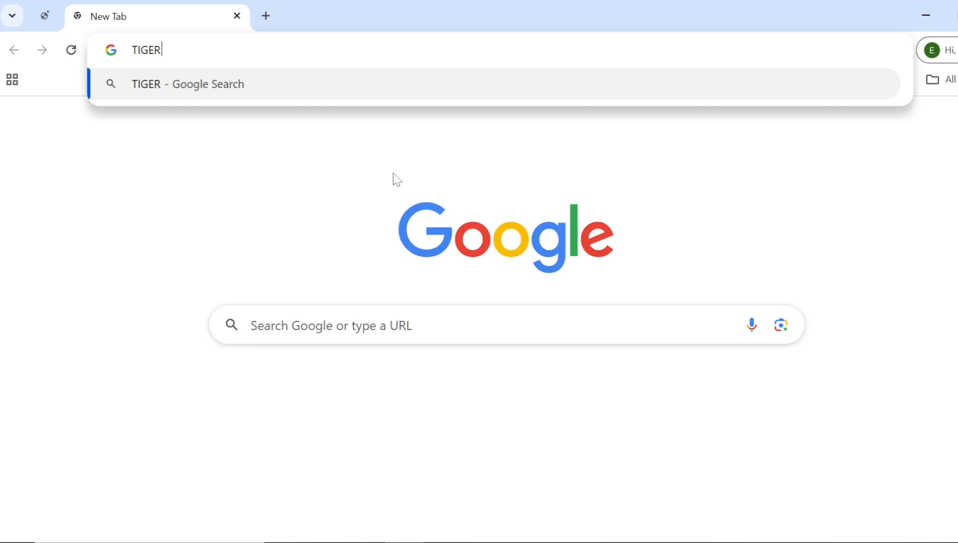
{"action": "key", "text": "Return"}
{"action": "scroll", "coordinate": [320, 201], "scroll_direction": "down", "scroll_amount": 10}
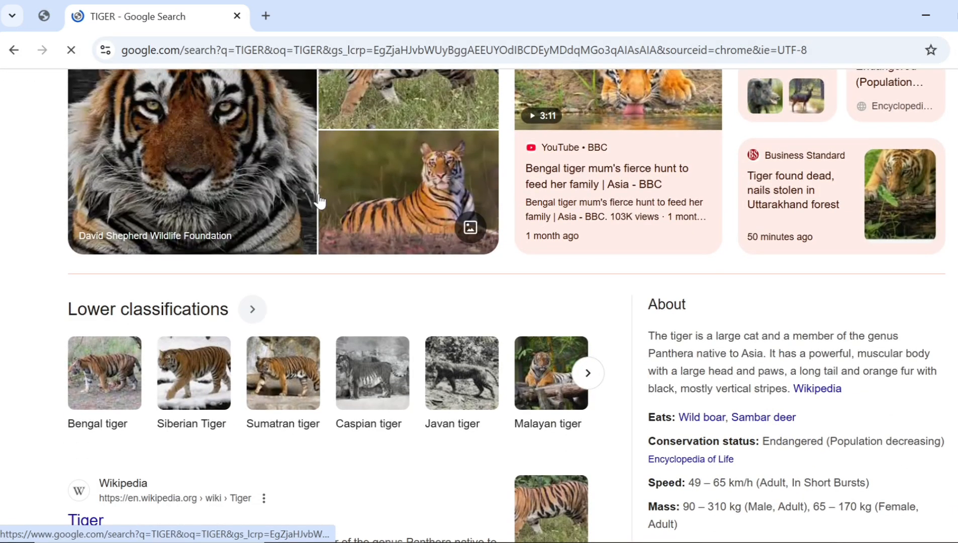
{"action": "scroll", "coordinate": [320, 201], "scroll_direction": "down", "scroll_amount": 3}
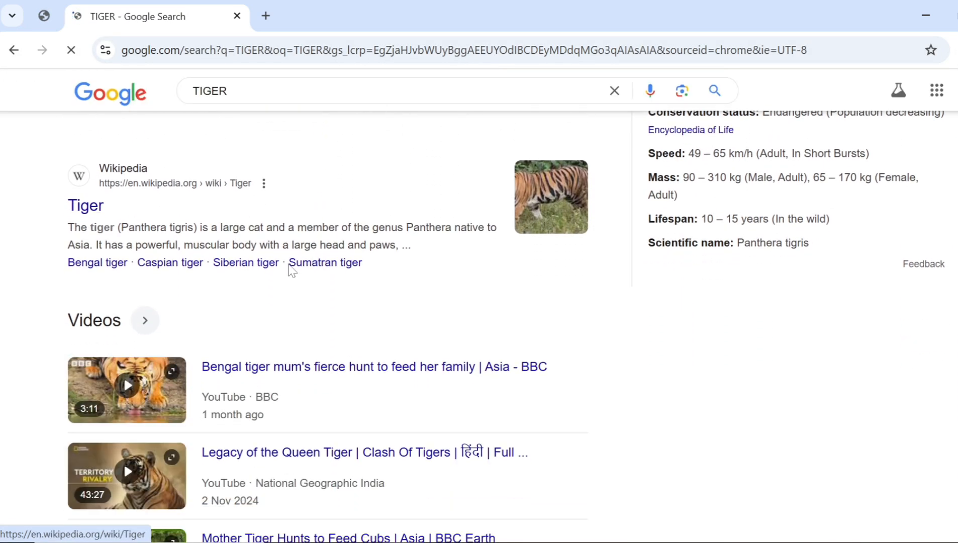
{"action": "left_click", "coordinate": [99, 214]}
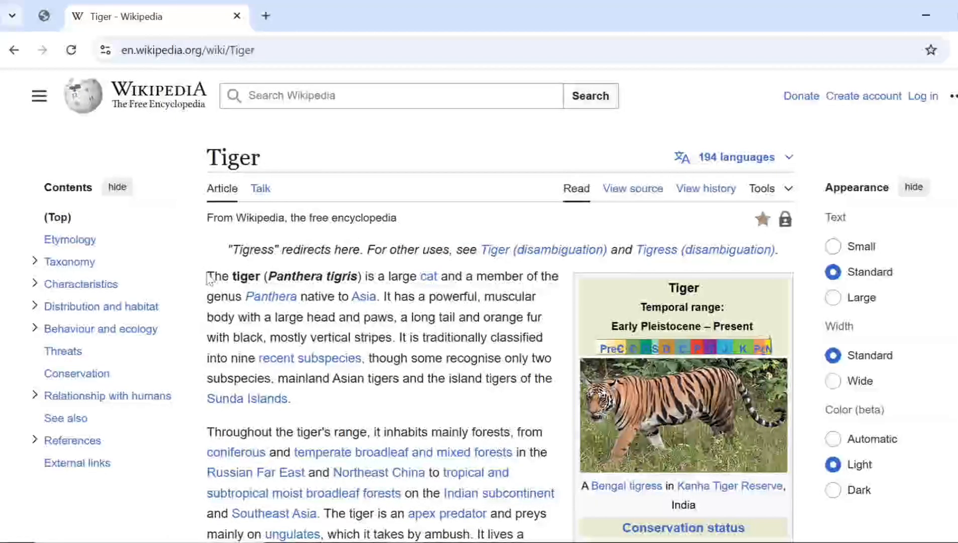
Copy the article's introductory paragraph through "Throughout the" and paste it into the Word document
{"action": "left_click_drag", "start_coordinate": [205, 276], "coordinate": [297, 418]}
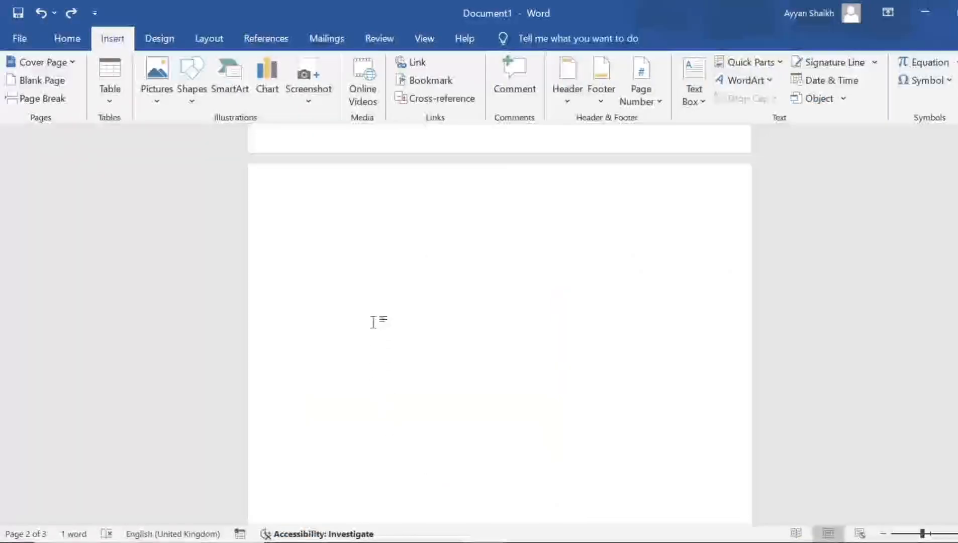
{"action": "type", "text": "The tiger (Panthera tigris) is a large cat and a member of the genus Panthera native to Asia. It has a powerful, muscular body with a large head and paws, a long tail and orange fur with black, mostly vertical stripes. It is traditionally classified into nine recent subspecies, though some recognise only two subspecies, mainland Asian tigers and the island tigers of the Sunda Islands. Throughout the"}
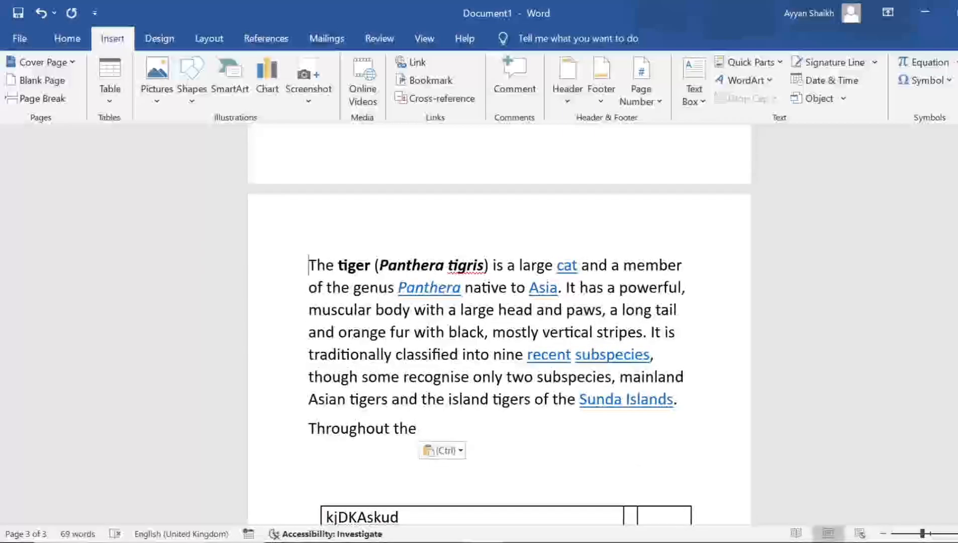
Copy the pasted tiger passage, from "The tiger" through "Throughout the"
{"action": "left_click_drag", "start_coordinate": [309, 265], "coordinate": [417, 432]}
{"action": "key", "text": "ctrl+c"}
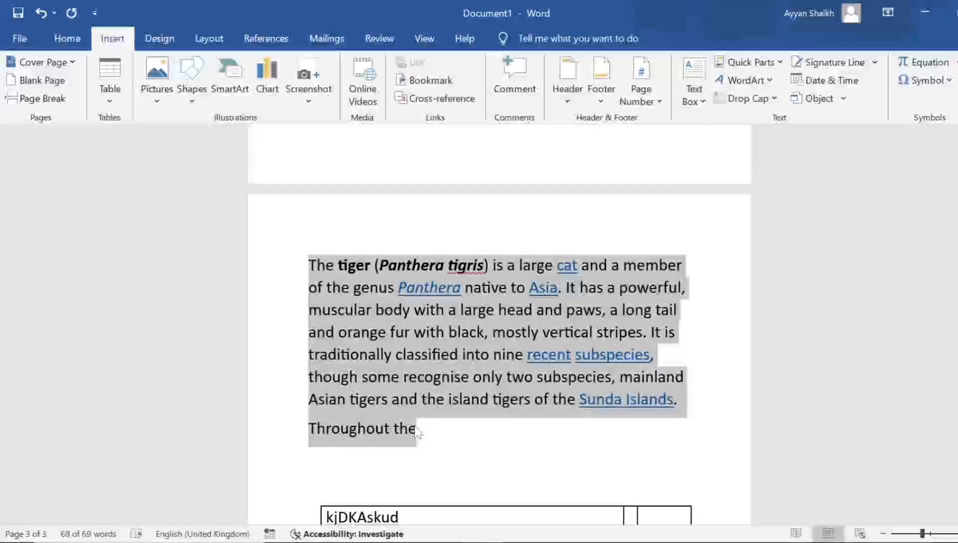
{"action": "left_click", "coordinate": [436, 361]}
{"action": "scroll", "coordinate": [436, 361], "scroll_direction": "up", "scroll_amount": 5}
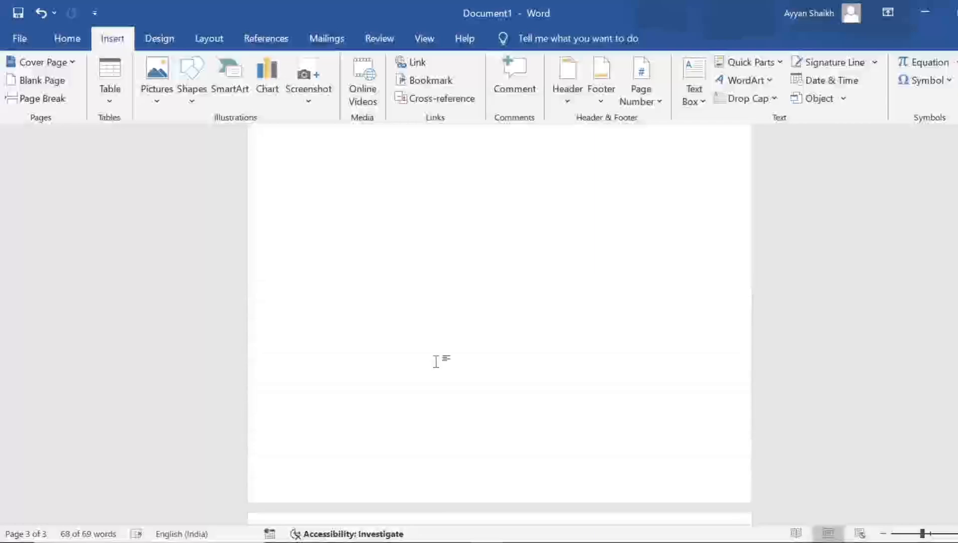
{"action": "scroll", "coordinate": [436, 361], "scroll_direction": "down", "scroll_amount": 6}
{"action": "scroll", "coordinate": [445, 150], "scroll_direction": "down", "scroll_amount": 1}
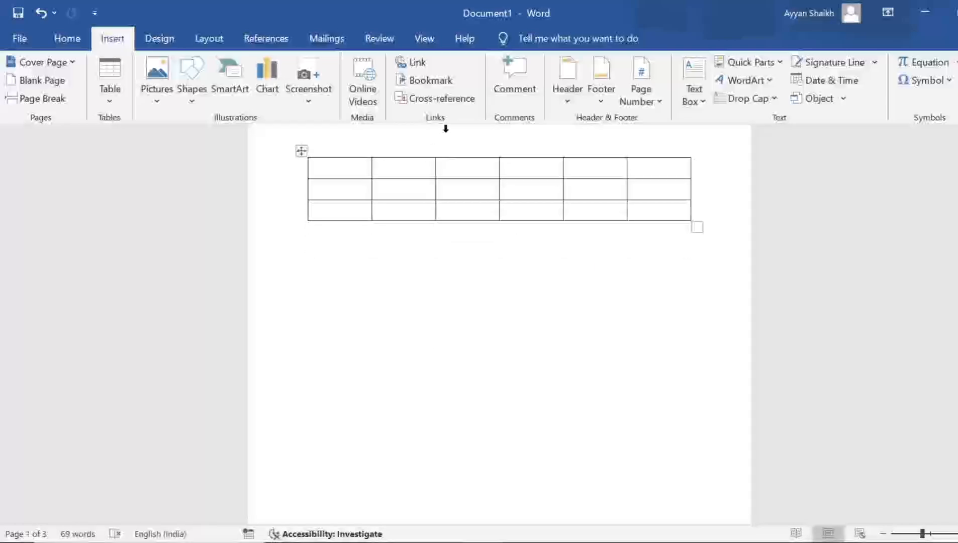
Insert a blank page and paste the copied tiger passage onto it
{"action": "left_click", "coordinate": [43, 80]}
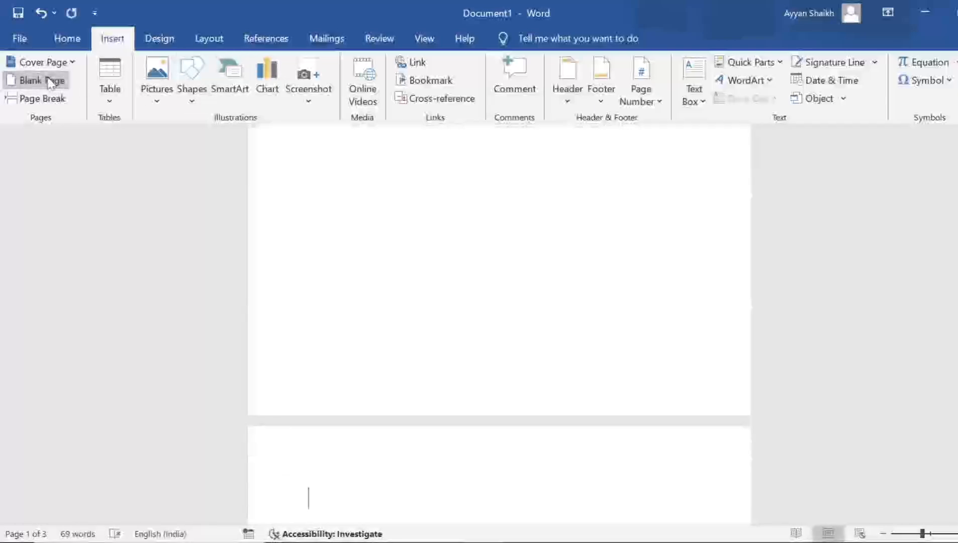
{"action": "scroll", "coordinate": [279, 240], "scroll_direction": "down", "scroll_amount": 1}
{"action": "scroll", "coordinate": [499, 324], "scroll_direction": "up", "scroll_amount": 3}
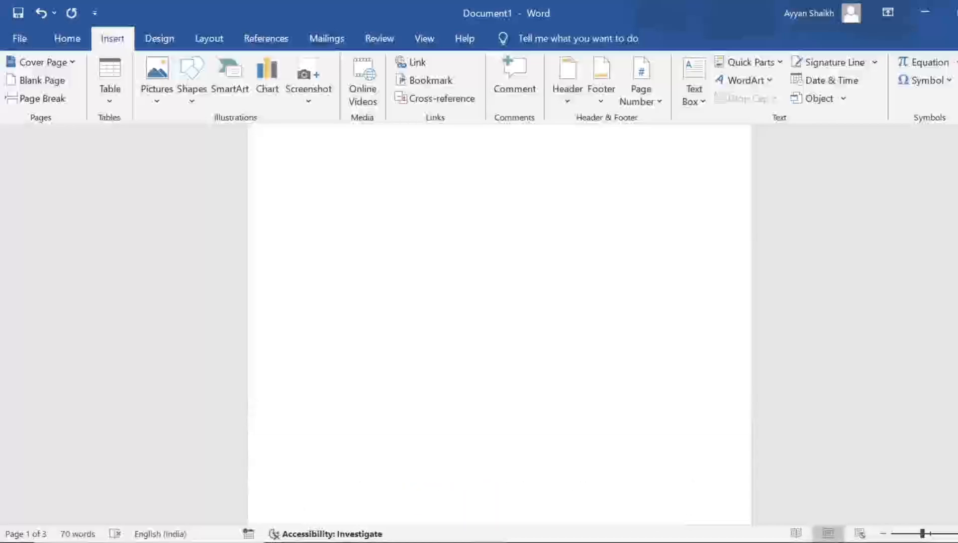
{"action": "scroll", "coordinate": [500, 324], "scroll_direction": "down", "scroll_amount": 2}
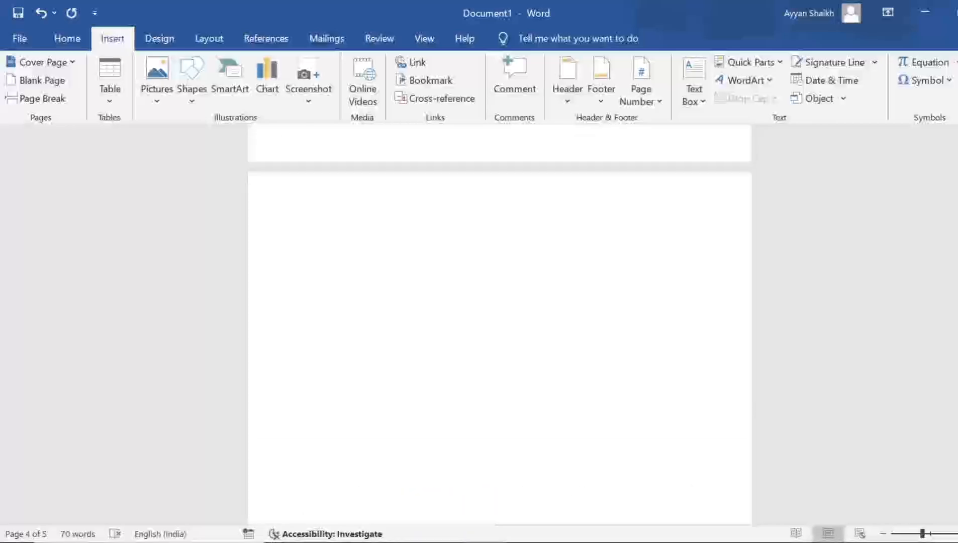
{"action": "key", "text": "ctrl+v"}
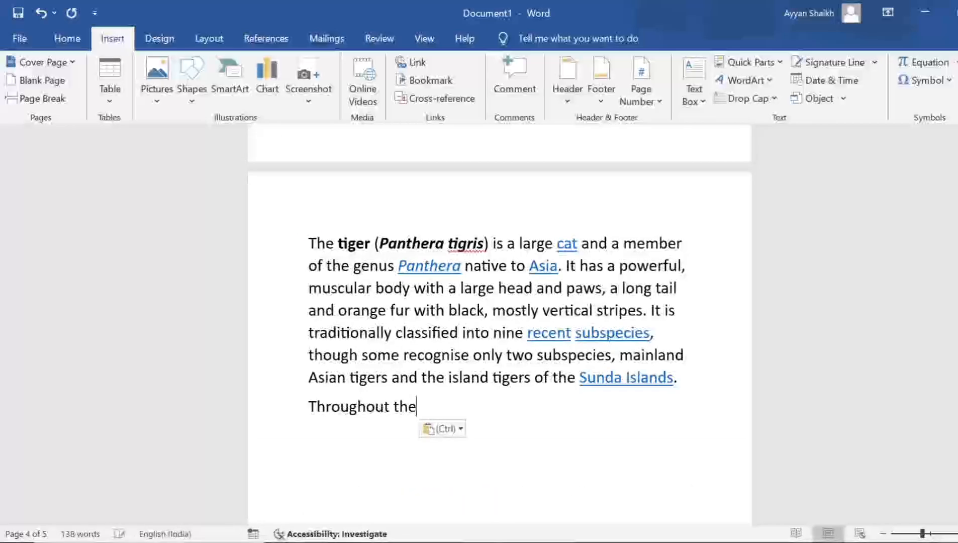
Delete the leftover words "Throughout the" after the newly pasted tiger paragraph
{"action": "key", "text": "BackSpace"}
{"action": "key", "text": "BackSpace"}
{"action": "key", "text": "BackSpace"}
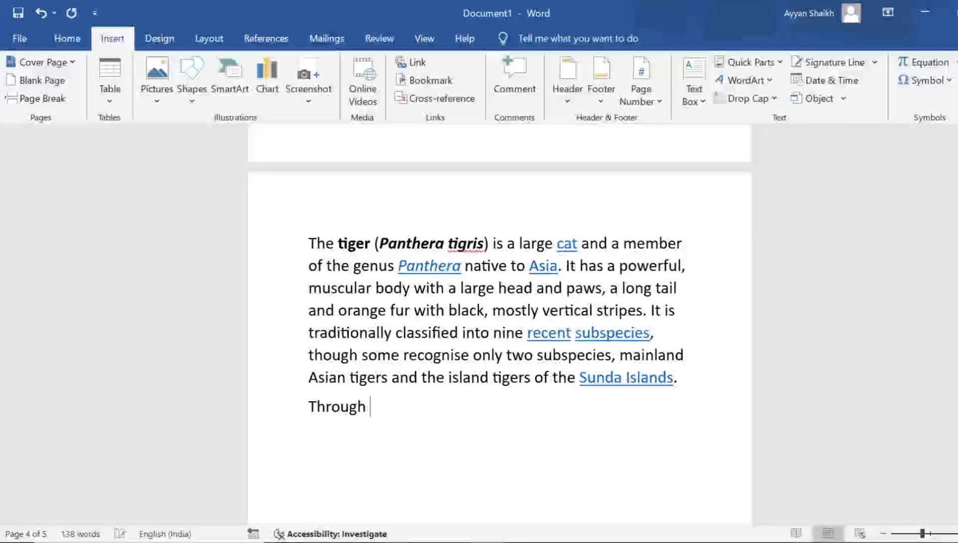
{"action": "key", "text": "BackSpace"}
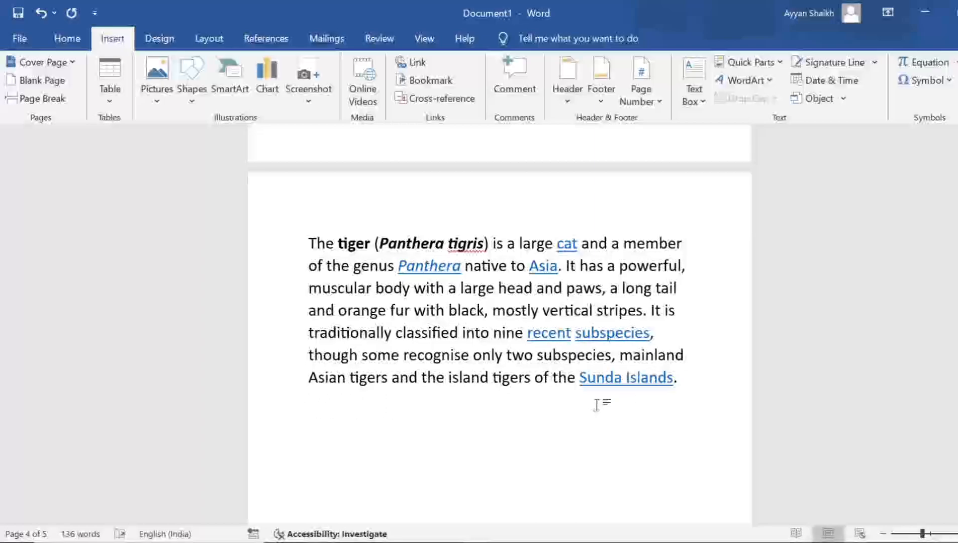
{"action": "scroll", "coordinate": [496, 261], "scroll_direction": "down", "scroll_amount": 3}
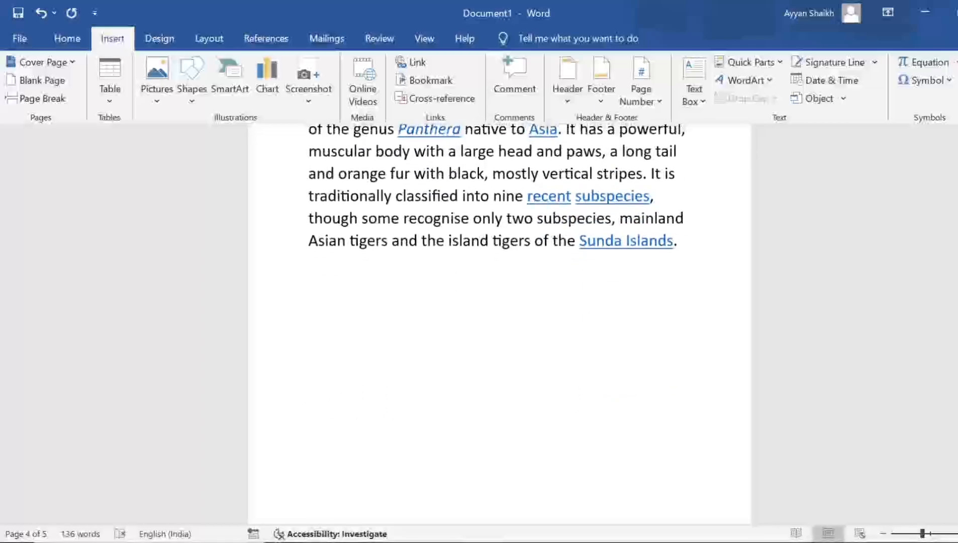
Switch to Chrome, return to the Google results for "TIGER" and open the preview of Wikipedia's walking tiger image
{"action": "key", "text": "alt+Tab"}
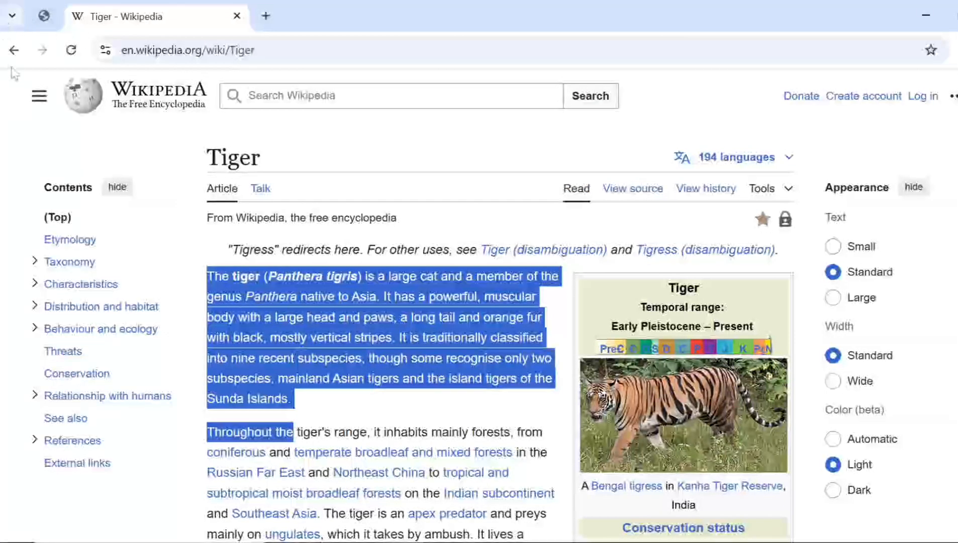
{"action": "left_click", "coordinate": [14, 51]}
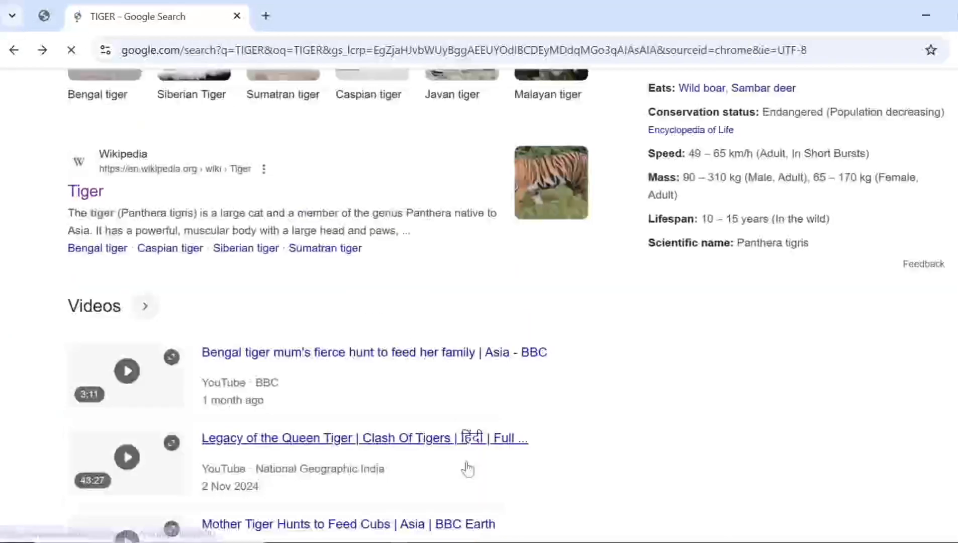
{"action": "scroll", "coordinate": [410, 166], "scroll_direction": "up", "scroll_amount": 7}
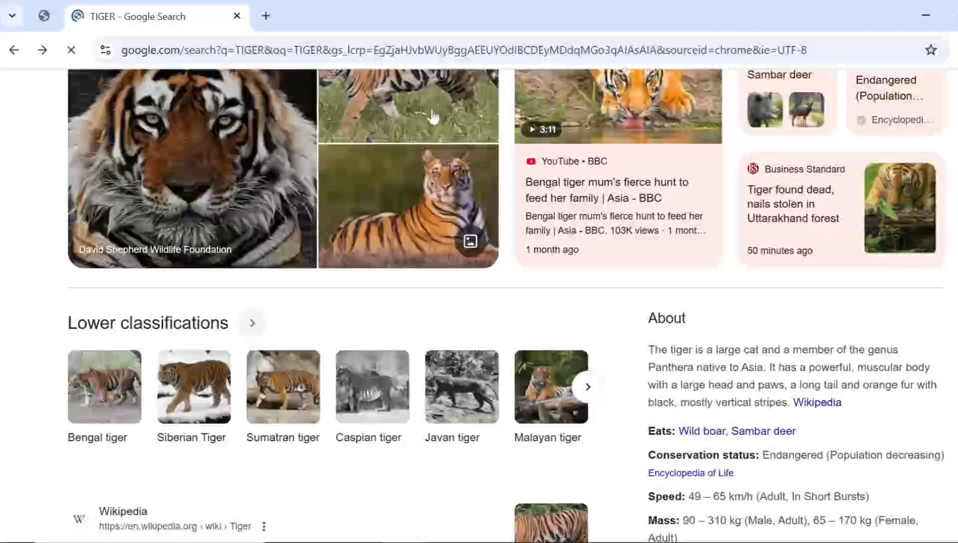
{"action": "scroll", "coordinate": [430, 126], "scroll_direction": "up", "scroll_amount": 1}
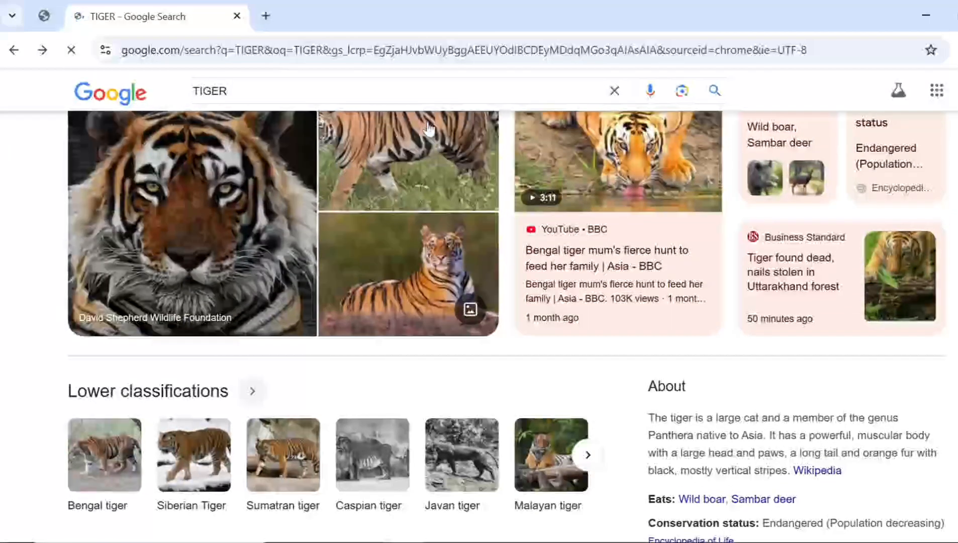
{"action": "left_click", "coordinate": [429, 129]}
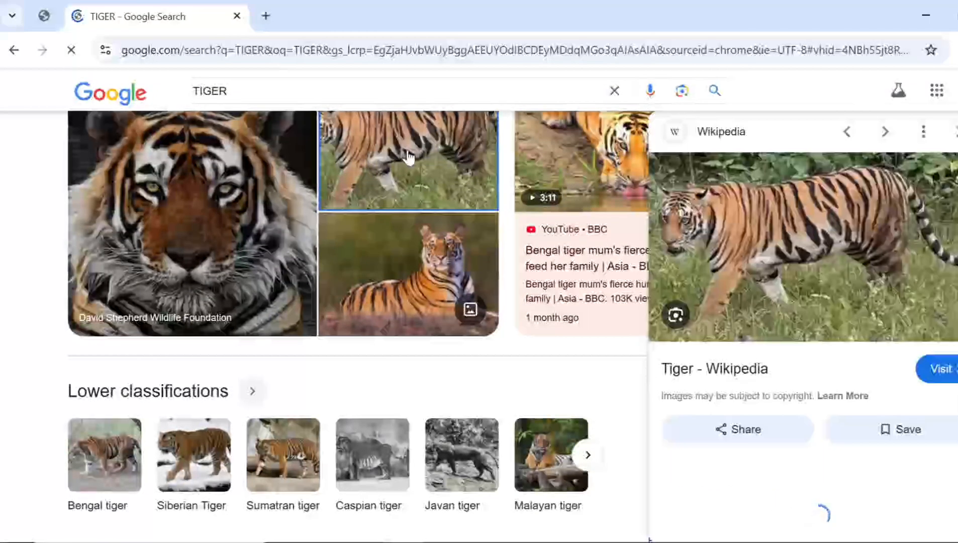
{"action": "left_click", "coordinate": [793, 278]}
{"action": "right_click", "coordinate": [794, 278]}
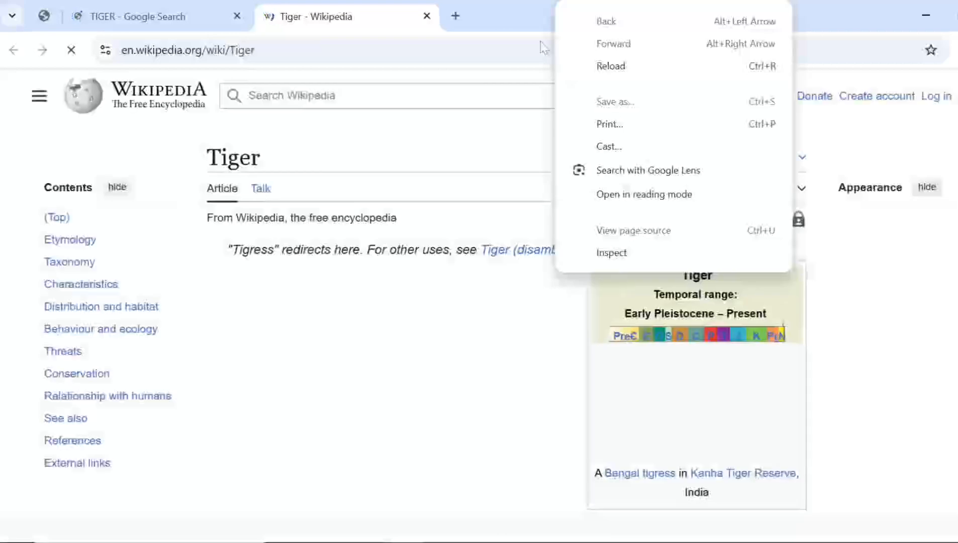
{"action": "left_click", "coordinate": [377, 347]}
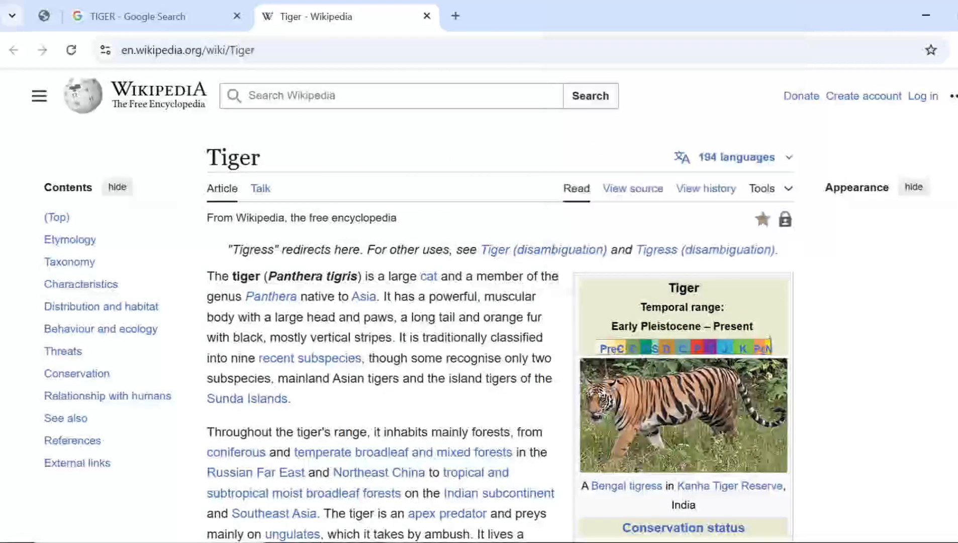
{"action": "left_click", "coordinate": [187, 6]}
{"action": "left_click", "coordinate": [767, 279]}
{"action": "right_click", "coordinate": [768, 279]}
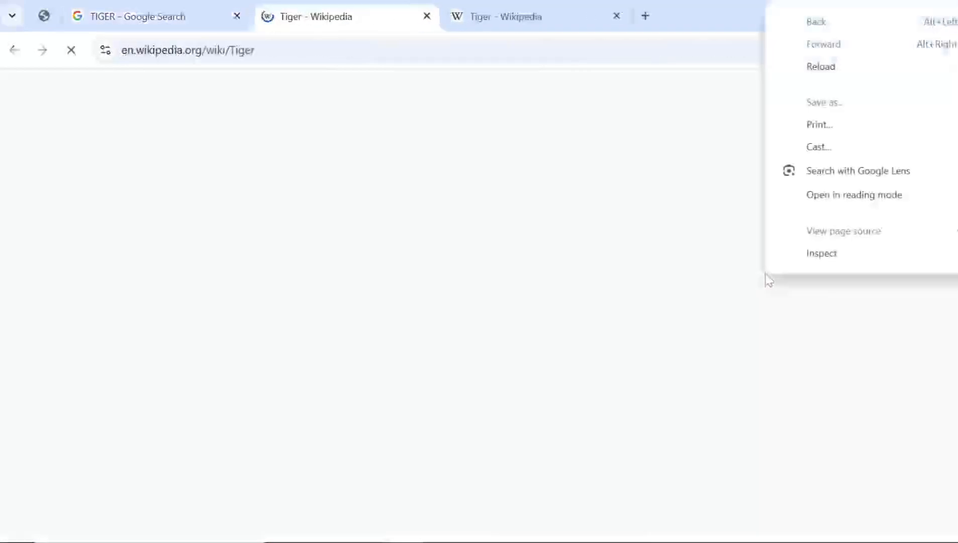
{"action": "left_click", "coordinate": [473, 5]}
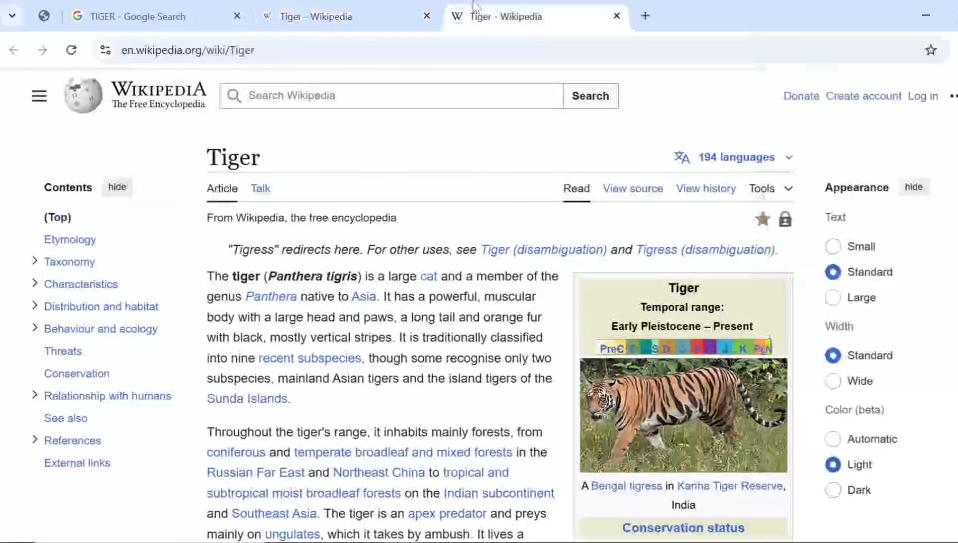
Save the previewed tiger image to the Pictures folder as Walking_tiger_female.jpg in WEBP format, and return to Word
{"action": "left_click", "coordinate": [219, 6]}
{"action": "right_click", "coordinate": [704, 244]}
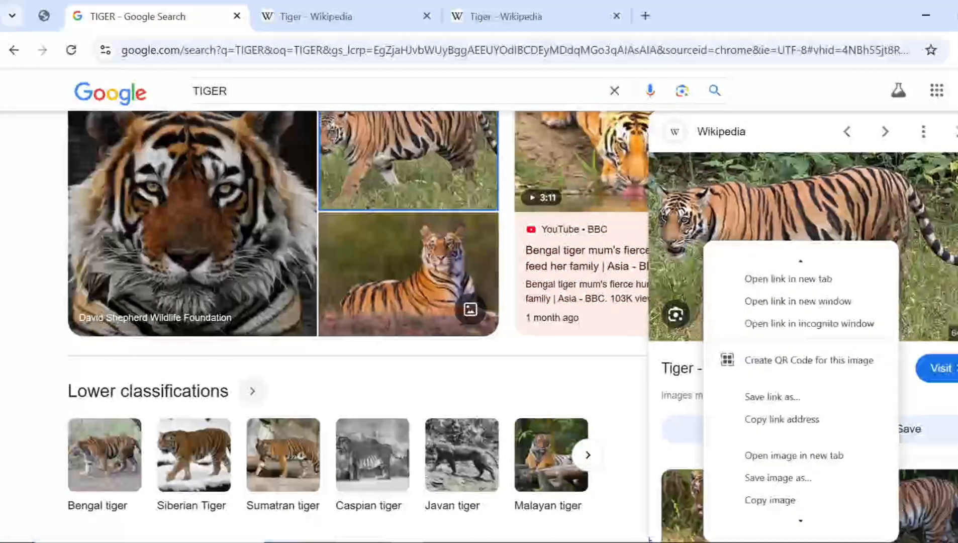
{"action": "scroll", "coordinate": [850, 478], "scroll_direction": "down", "scroll_amount": 1}
{"action": "left_click", "coordinate": [848, 475]}
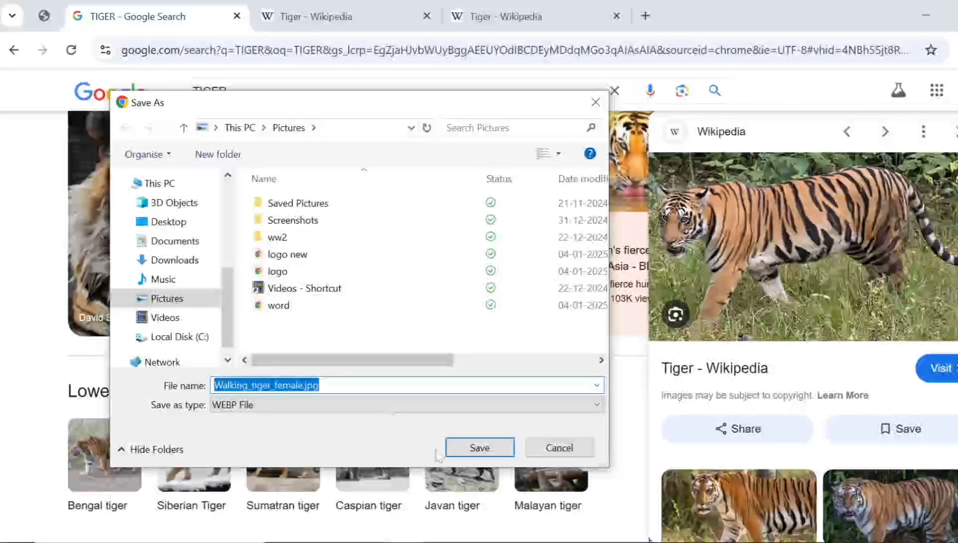
{"action": "left_click", "coordinate": [487, 450]}
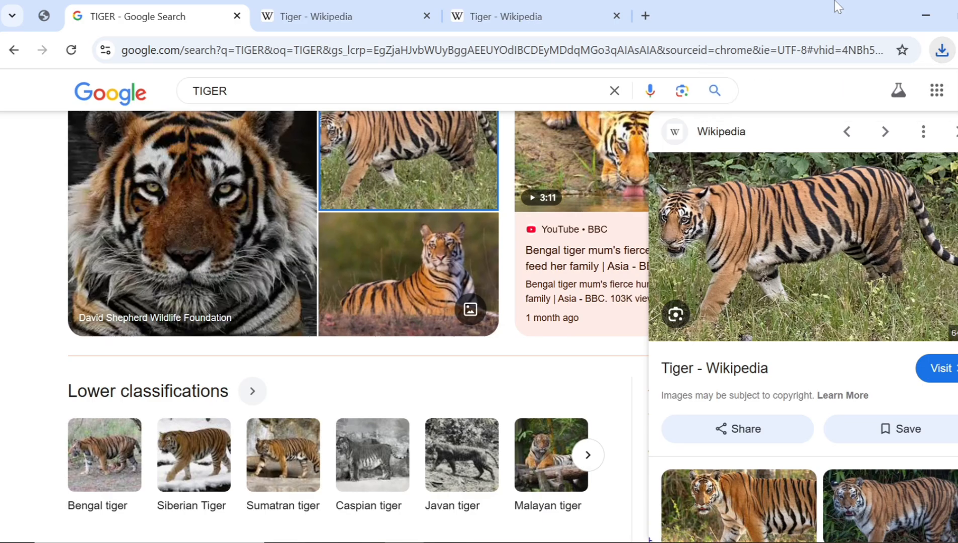
{"action": "left_click", "coordinate": [927, 15]}
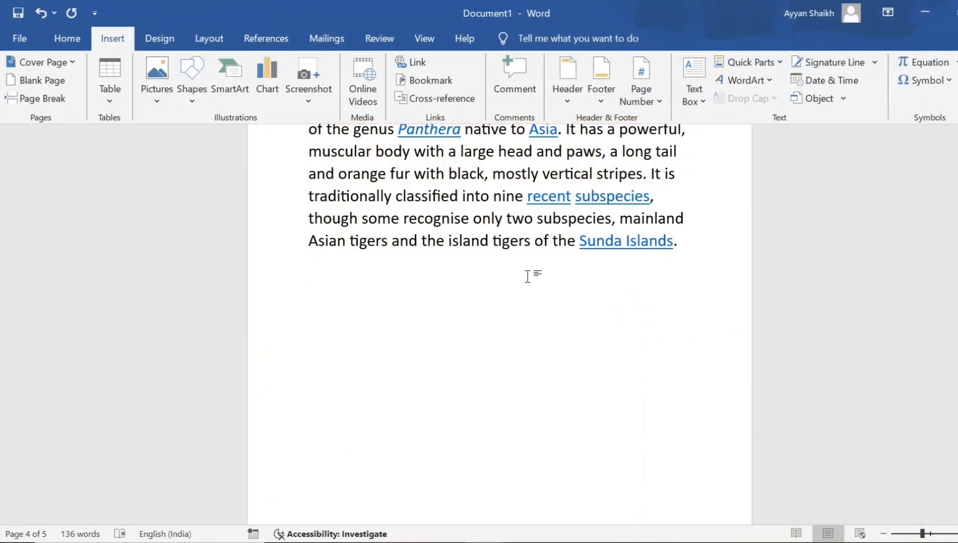
Place the cursor below the tiger paragraph and start inserting a picture from this device
{"action": "scroll", "coordinate": [279, 184], "scroll_direction": "up", "scroll_amount": 2}
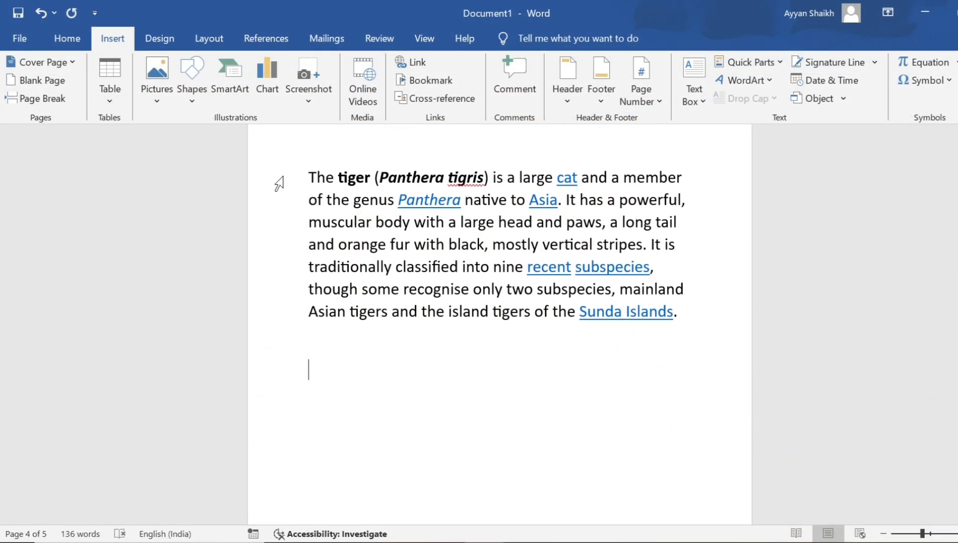
{"action": "left_click_drag", "start_coordinate": [309, 180], "coordinate": [667, 320]}
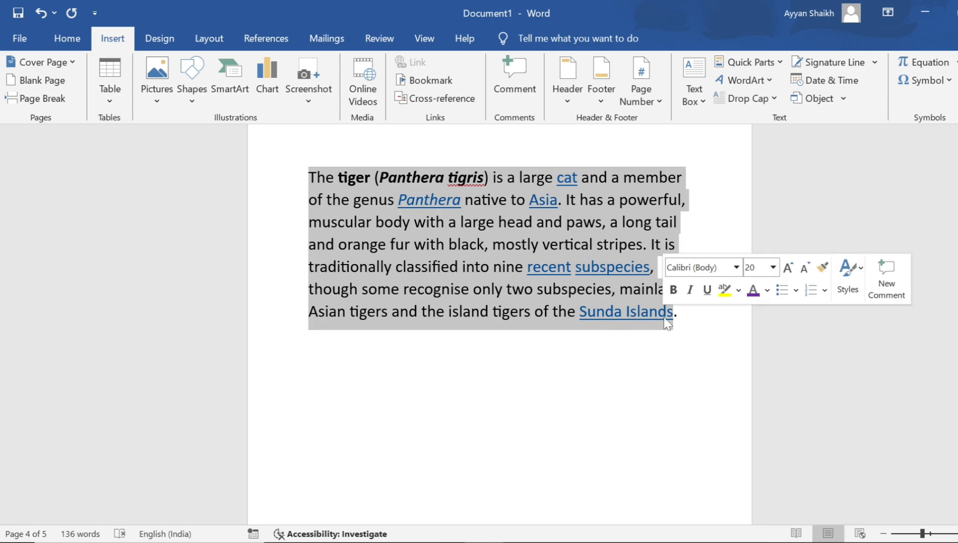
{"action": "left_click", "coordinate": [309, 370]}
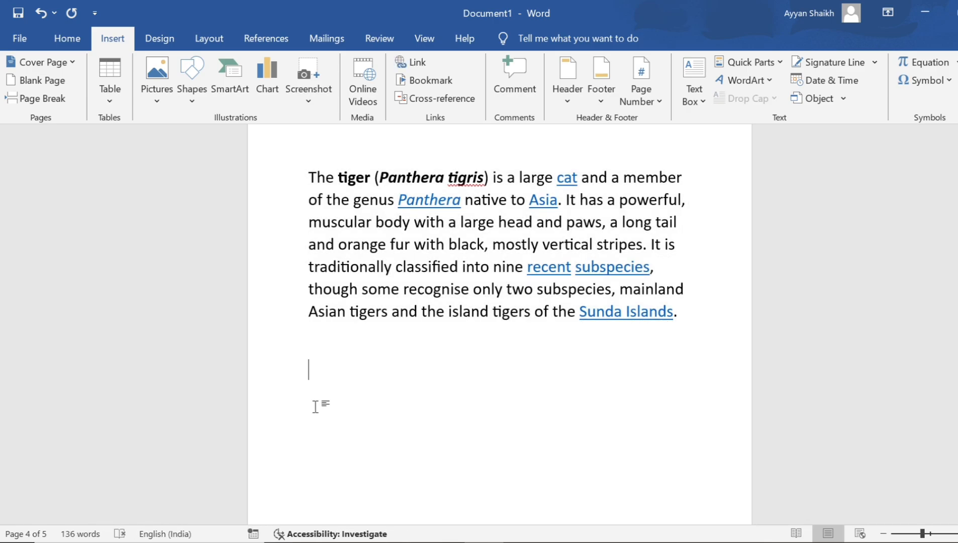
{"action": "scroll", "coordinate": [315, 407], "scroll_direction": "down", "scroll_amount": 3}
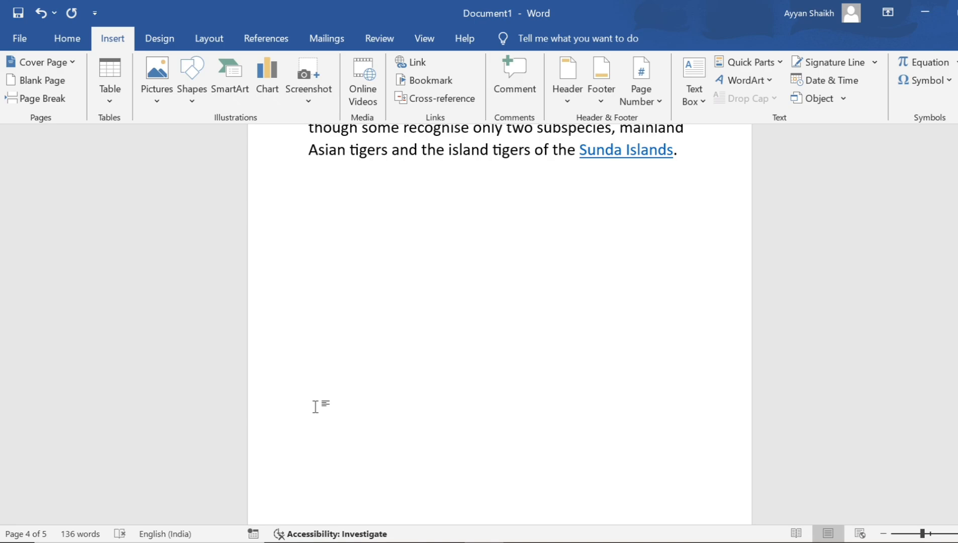
{"action": "left_click", "coordinate": [162, 92]}
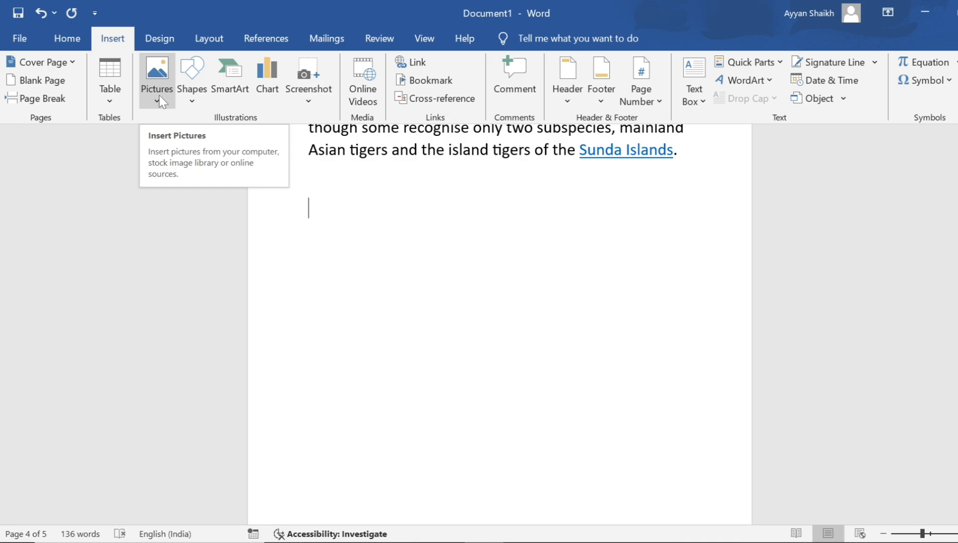
{"action": "left_click", "coordinate": [159, 98]}
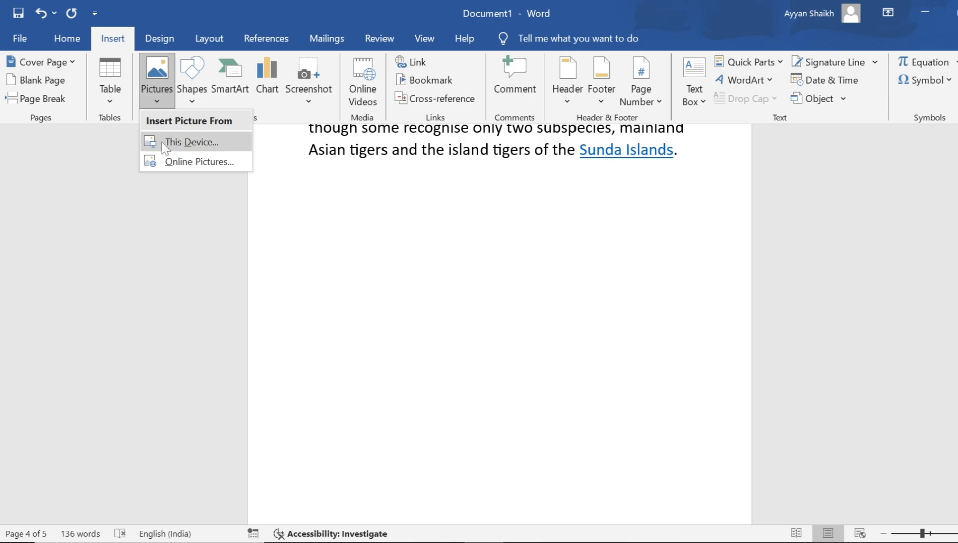
{"action": "left_click", "coordinate": [167, 143]}
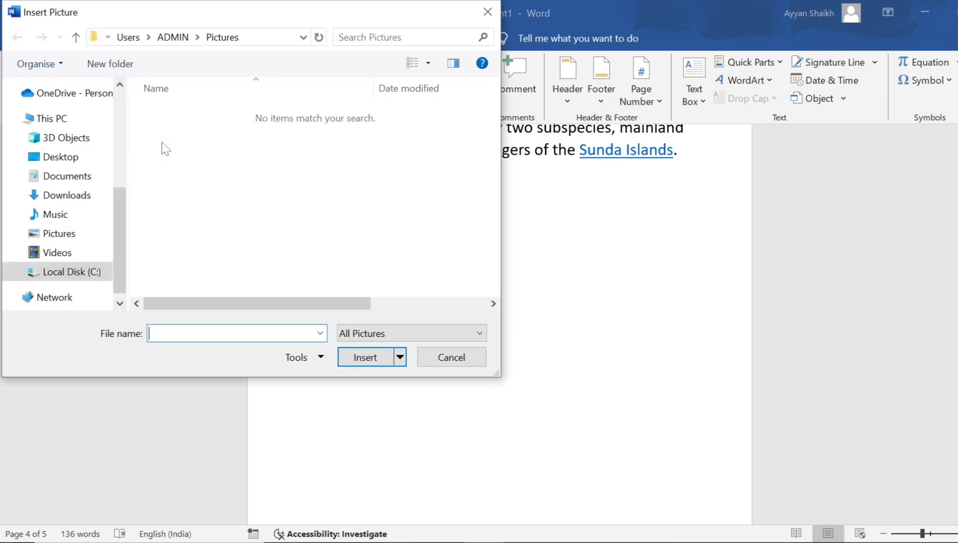
Look for the saved tiger image in the Pictures folder and its Saved Pictures subfolder
{"action": "left_click", "coordinate": [80, 242]}
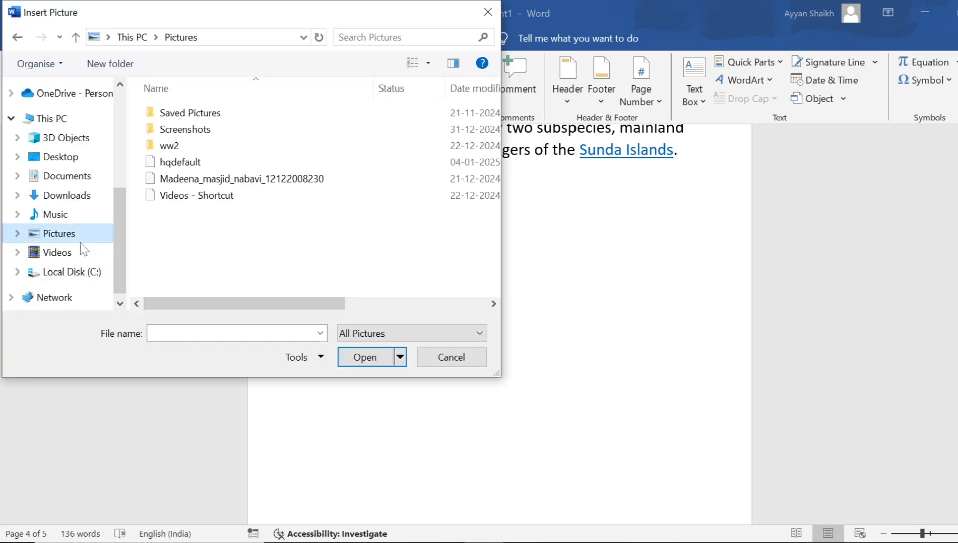
{"action": "left_click", "coordinate": [169, 217]}
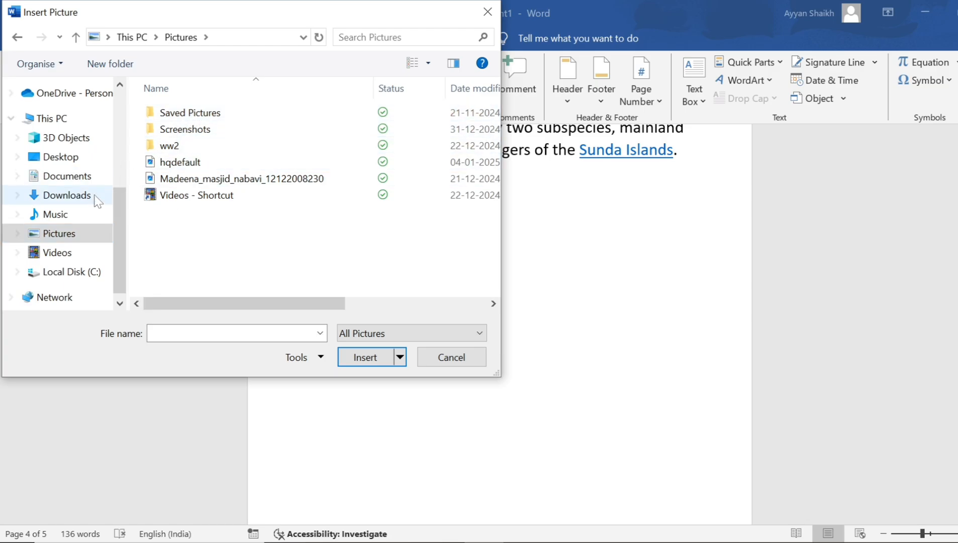
{"action": "left_click", "coordinate": [194, 114]}
{"action": "double_click", "coordinate": [194, 113]}
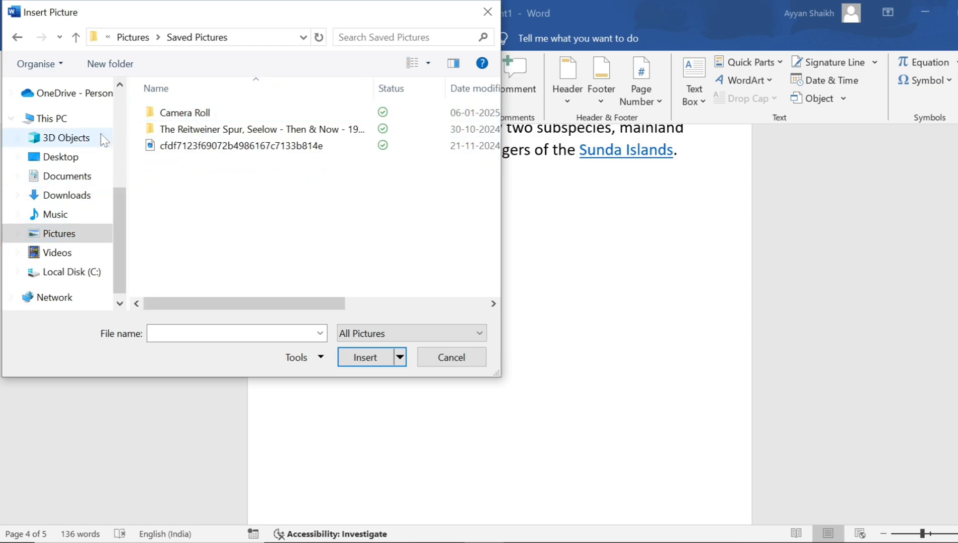
Look for the tiger image in the Downloads folder, sorting its files by name
{"action": "left_click", "coordinate": [65, 200]}
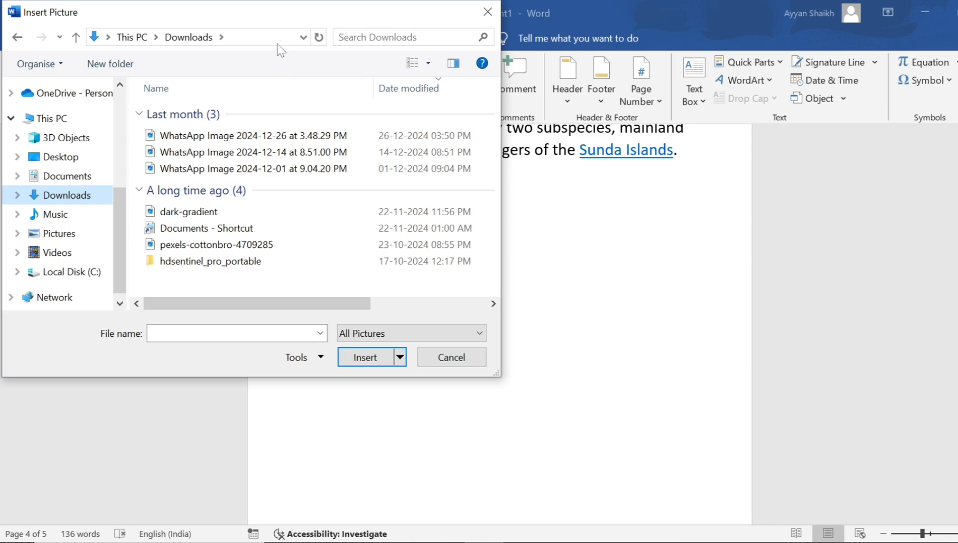
{"action": "right_click", "coordinate": [276, 9]}
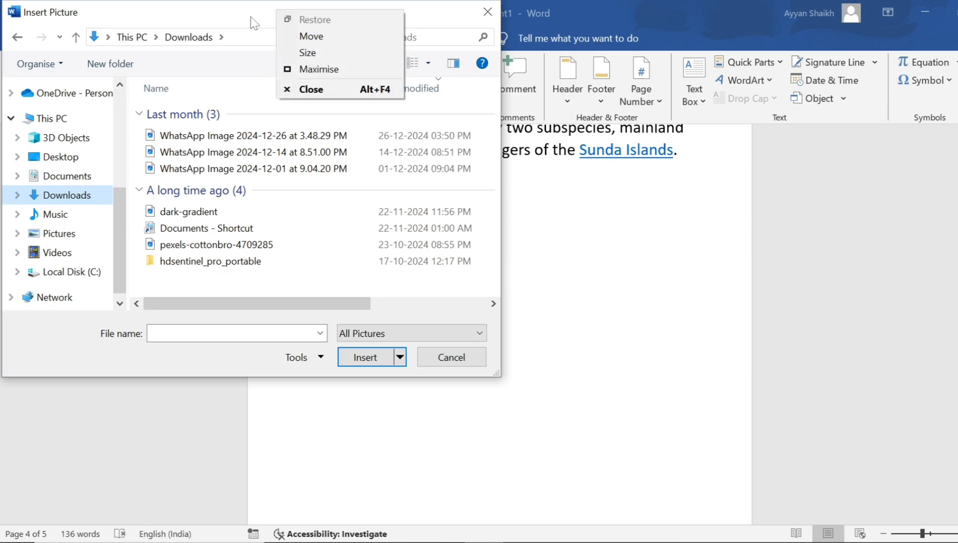
{"action": "left_click", "coordinate": [246, 90]}
{"action": "left_click", "coordinate": [246, 89]}
{"action": "right_click", "coordinate": [246, 88]}
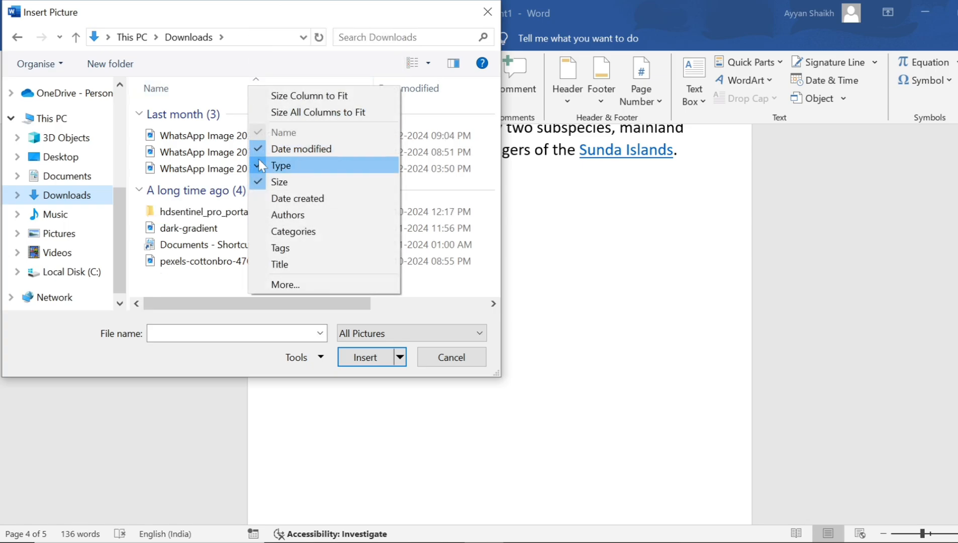
{"action": "left_click", "coordinate": [210, 189]}
{"action": "left_click", "coordinate": [238, 195]}
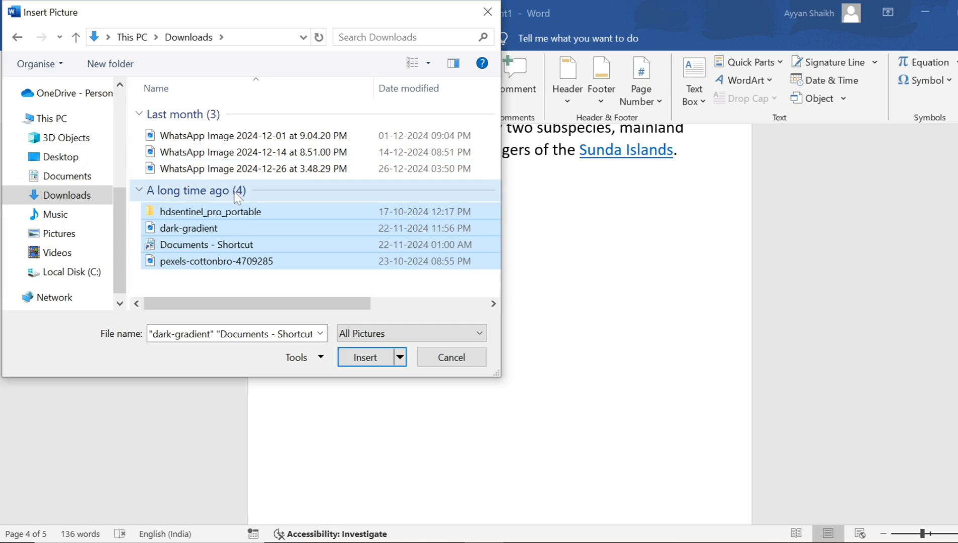
Check the Pictures and Saved Pictures folders for the tiger image again, and cancel the picture insertion
{"action": "left_click", "coordinate": [89, 272]}
{"action": "left_click", "coordinate": [86, 240]}
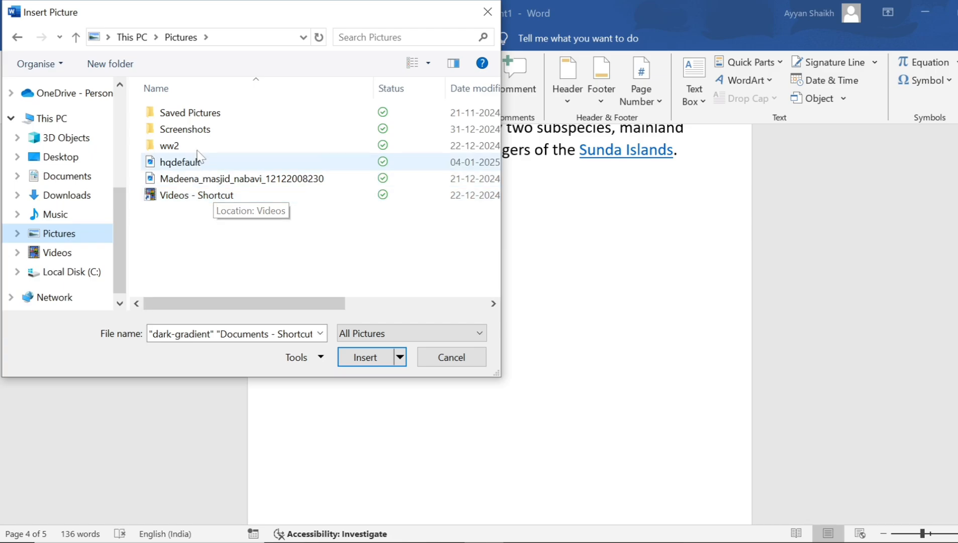
{"action": "double_click", "coordinate": [225, 114]}
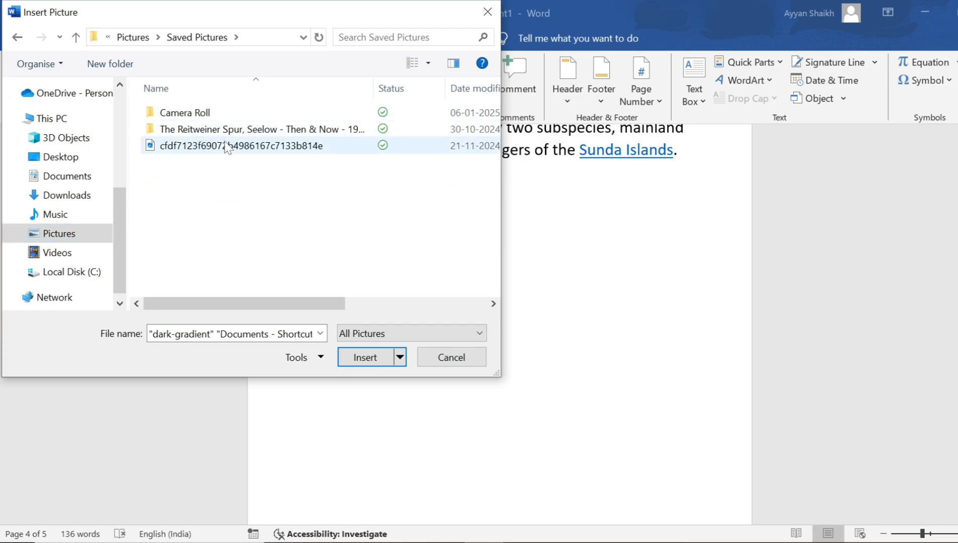
{"action": "left_click", "coordinate": [487, 12]}
Check the Pictures folder in File Explorer for the saved tiger image, and return to Word
{"action": "left_click", "coordinate": [920, 8]}
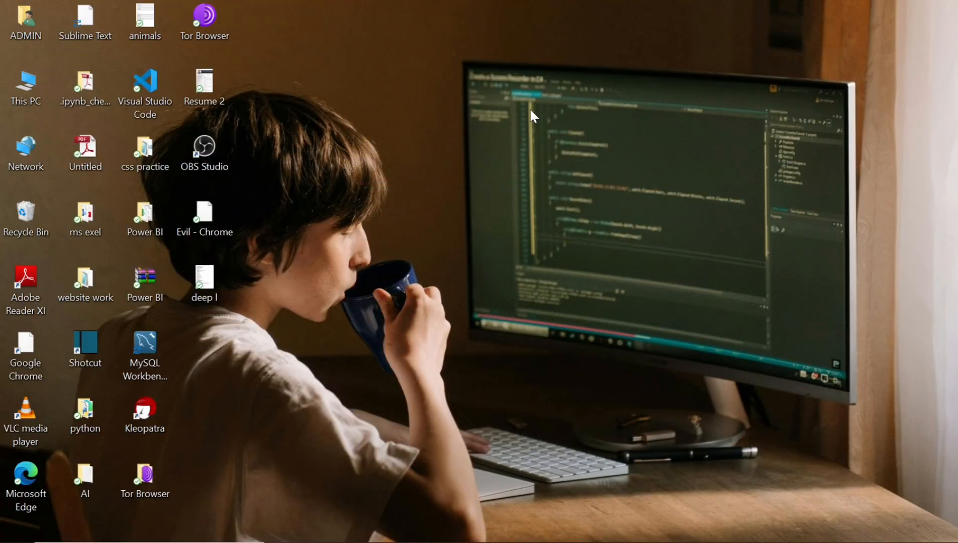
{"action": "right_click", "coordinate": [530, 108]}
{"action": "left_click", "coordinate": [560, 158]}
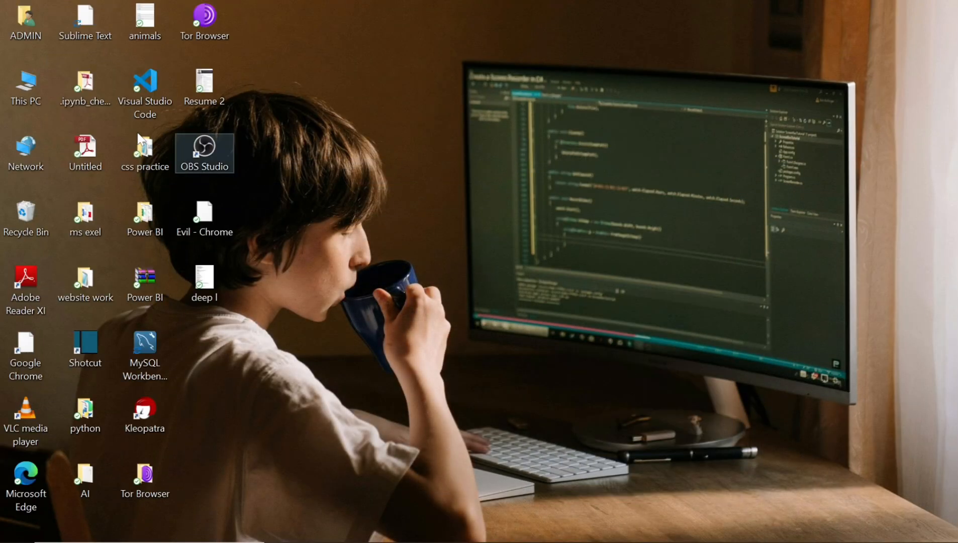
{"action": "double_click", "coordinate": [30, 91]}
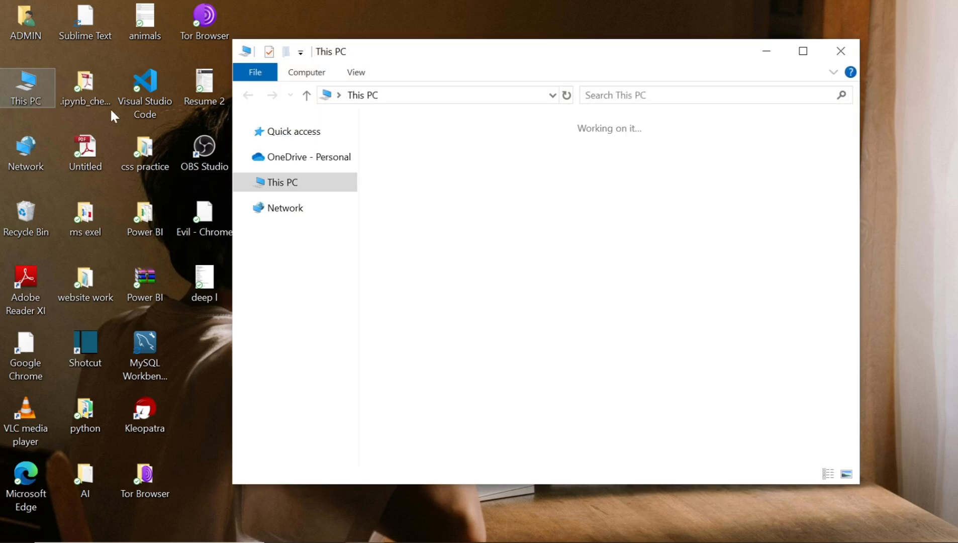
{"action": "left_click", "coordinate": [804, 56]}
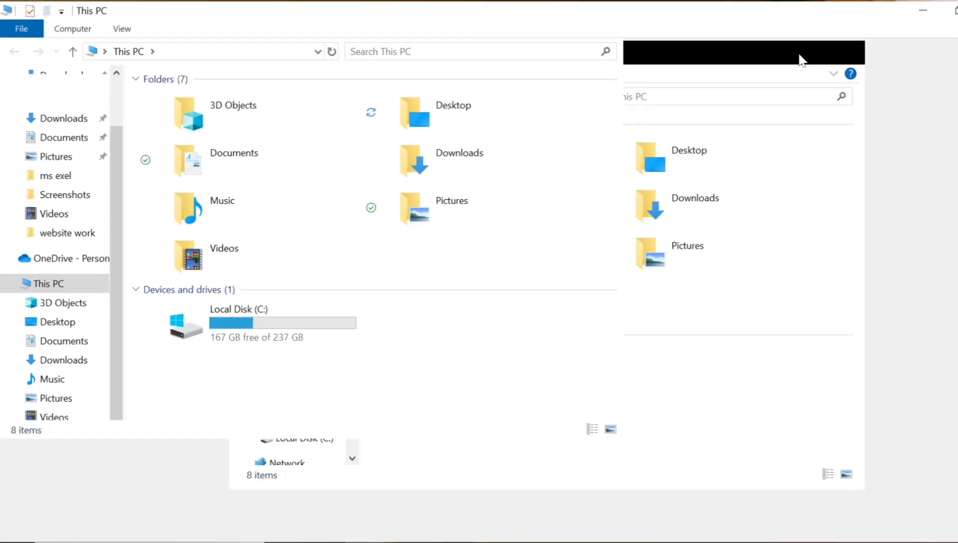
{"action": "right_click", "coordinate": [874, 225]}
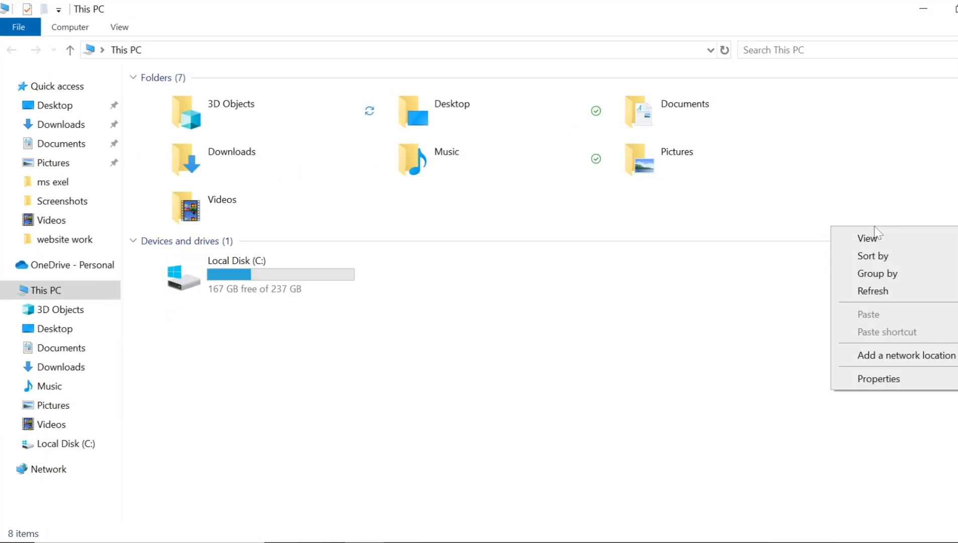
{"action": "left_click", "coordinate": [874, 291]}
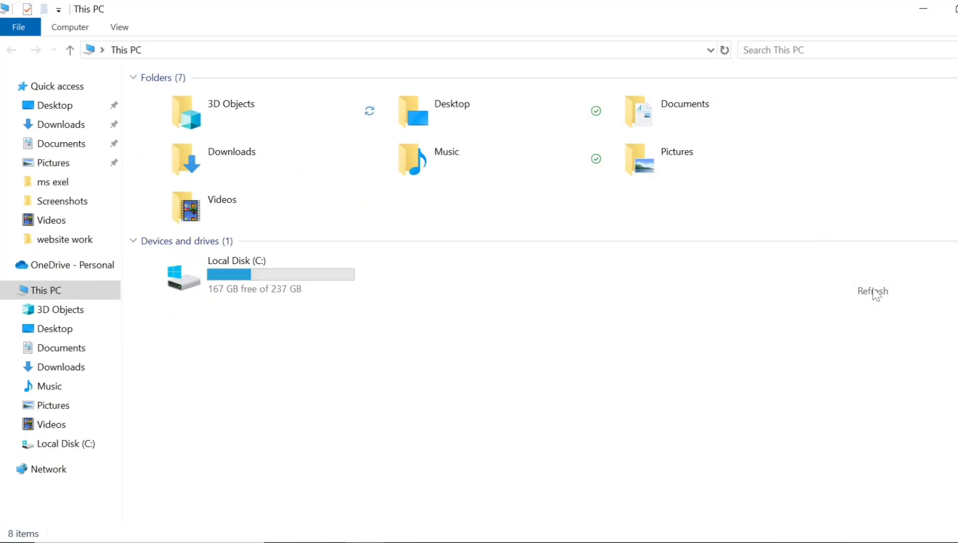
{"action": "double_click", "coordinate": [649, 146]}
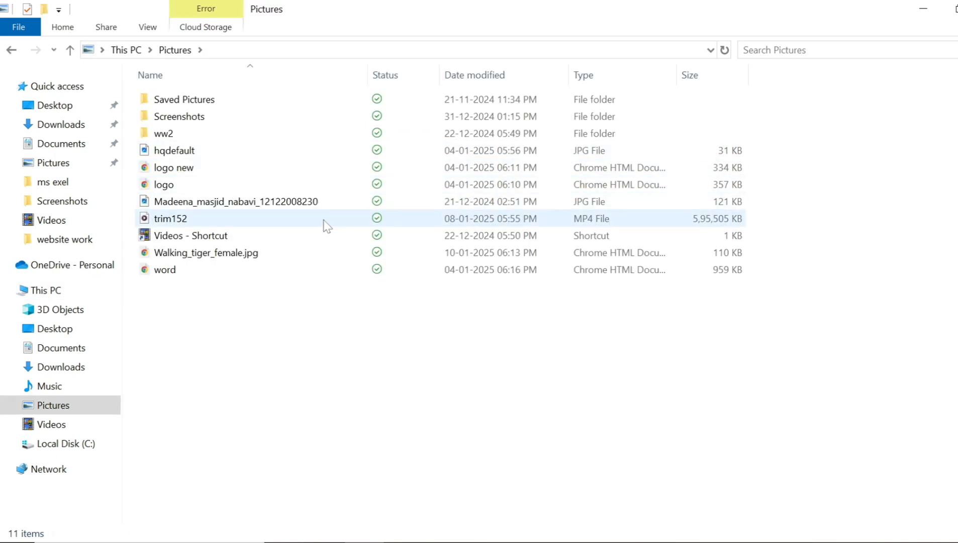
{"action": "left_click", "coordinate": [925, 8]}
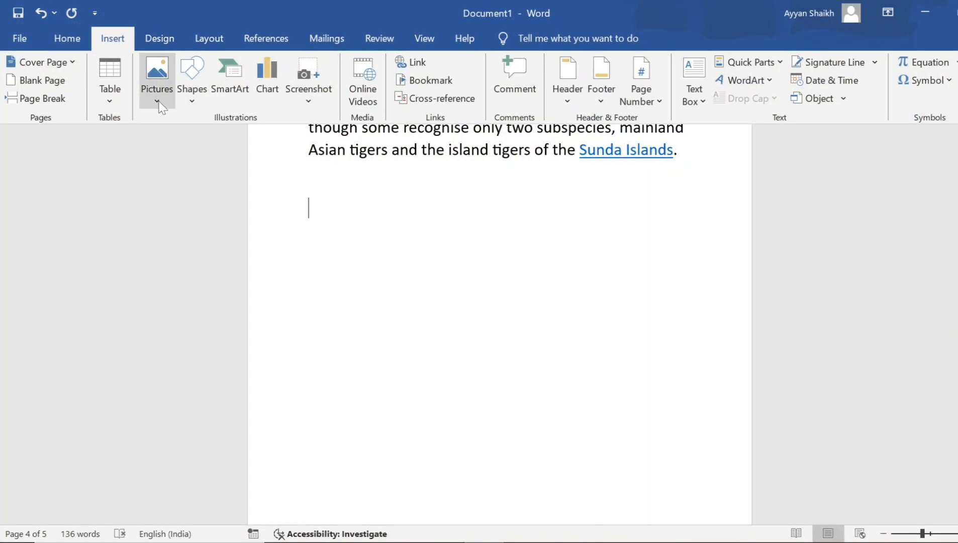
Start inserting a picture from this device again and look through the ww2 and Screenshots folders in Pictures
{"action": "left_click", "coordinate": [155, 95]}
{"action": "left_click", "coordinate": [190, 143]}
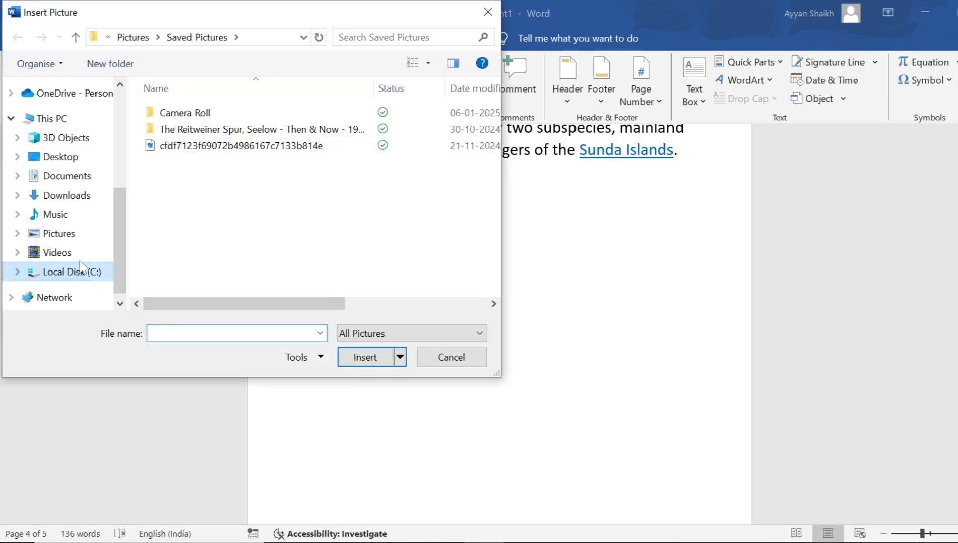
{"action": "left_click", "coordinate": [71, 239]}
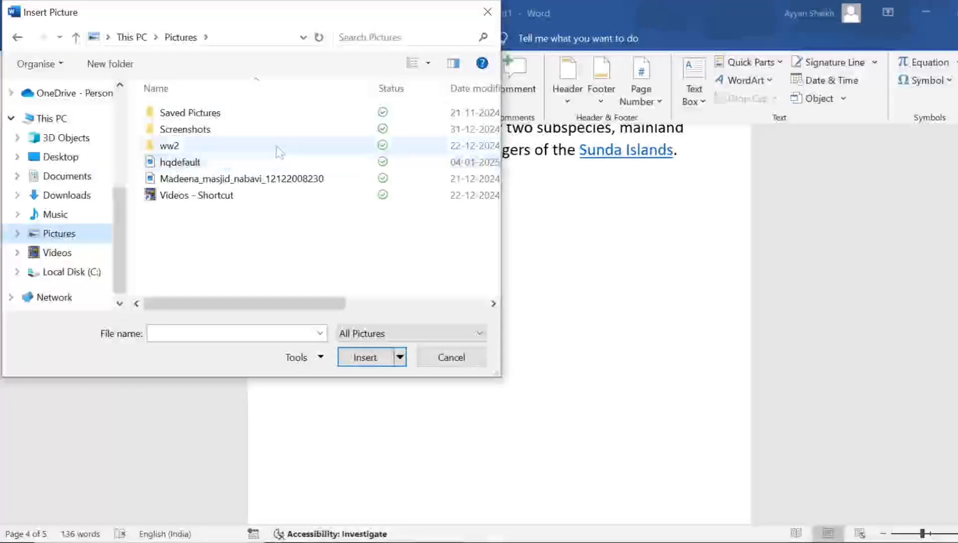
{"action": "double_click", "coordinate": [248, 150]}
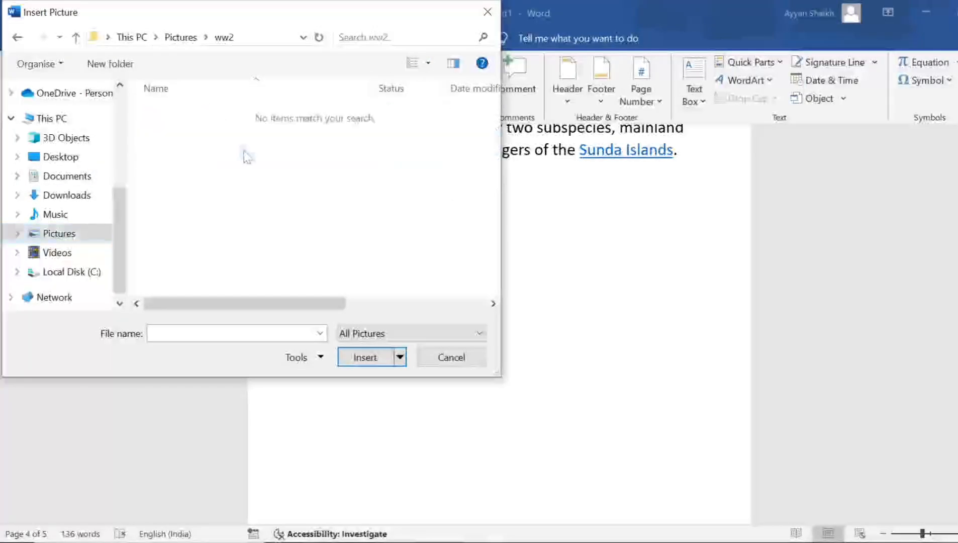
{"action": "left_click", "coordinate": [65, 240]}
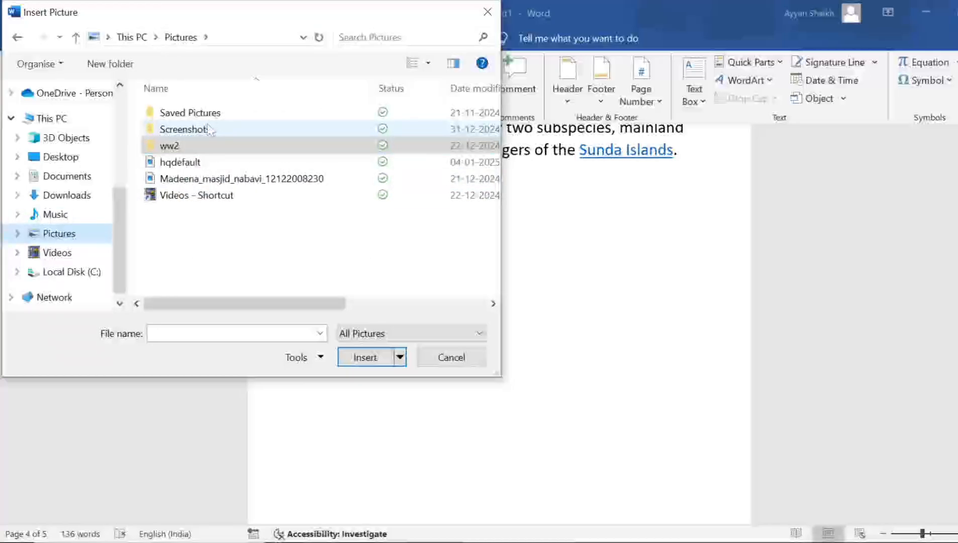
{"action": "double_click", "coordinate": [184, 129]}
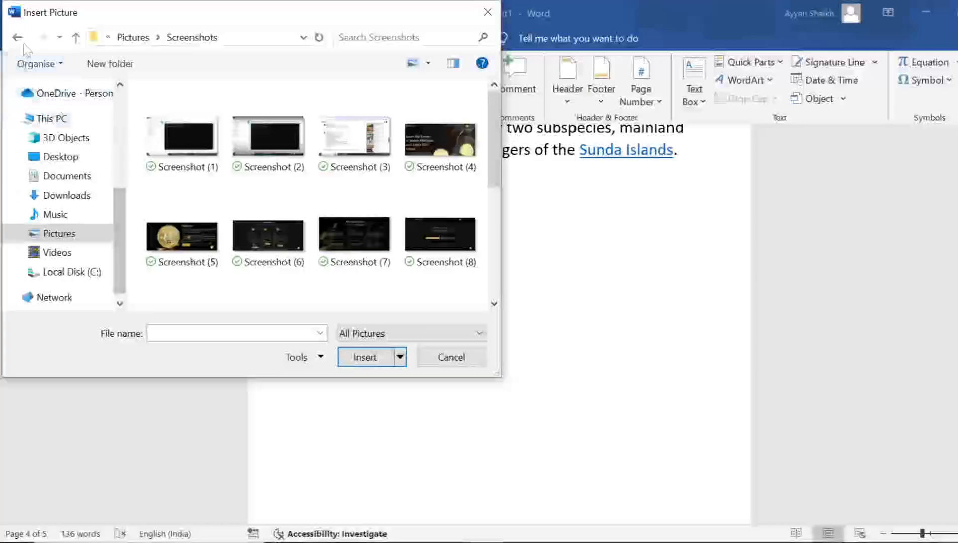
{"action": "left_click", "coordinate": [17, 37]}
Insert the image cfdf7123f69072b4986167c7133b814e from the Saved Pictures folder and view it in the document
{"action": "left_click", "coordinate": [171, 119]}
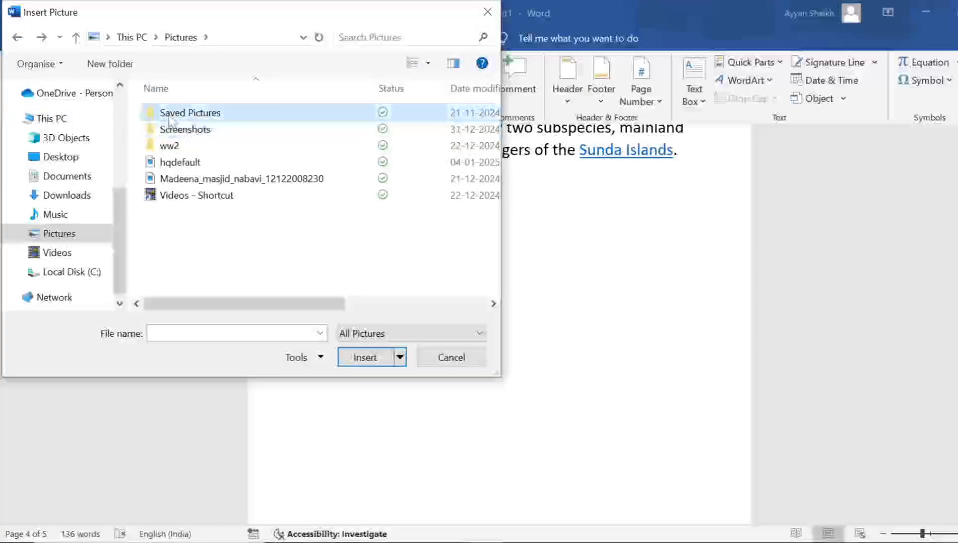
{"action": "double_click", "coordinate": [171, 119]}
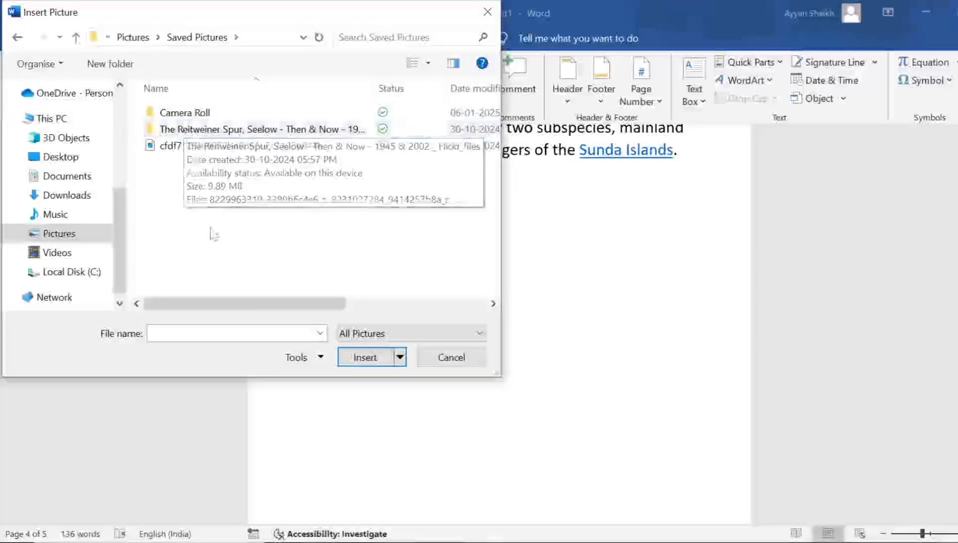
{"action": "left_click", "coordinate": [201, 146]}
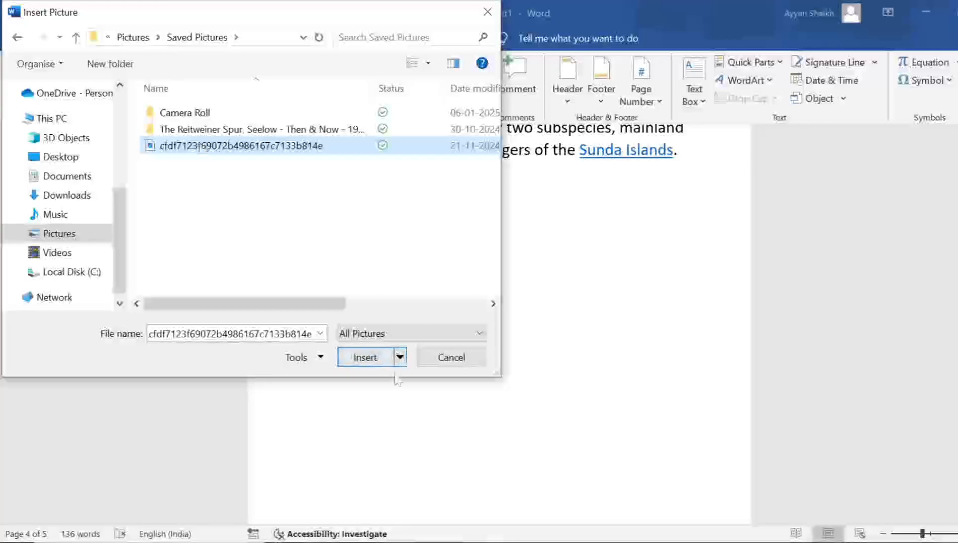
{"action": "left_click", "coordinate": [381, 360]}
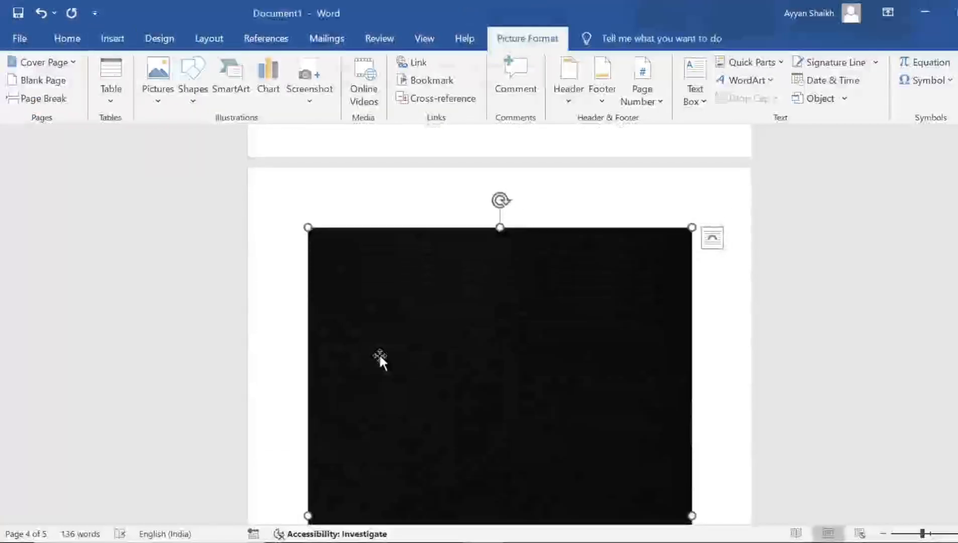
{"action": "scroll", "coordinate": [476, 338], "scroll_direction": "down", "scroll_amount": 5}
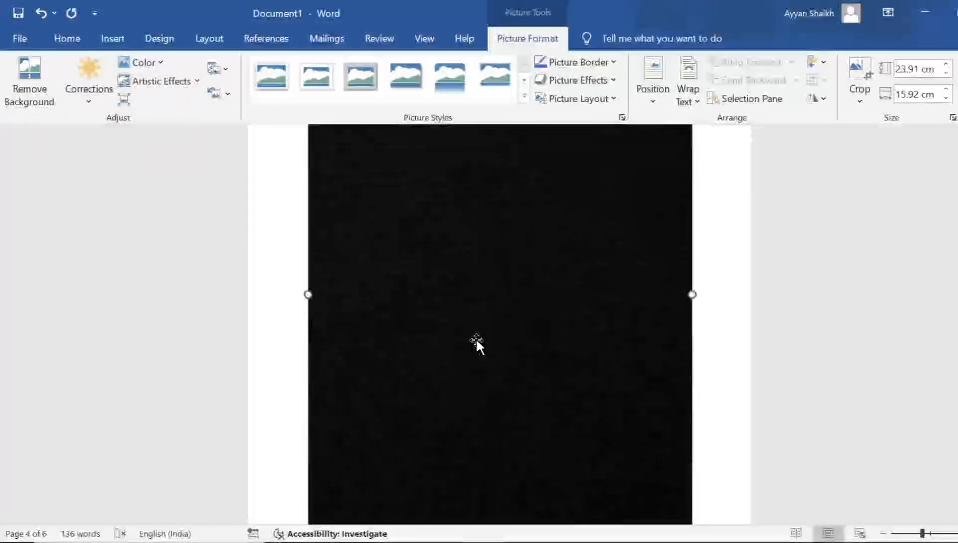
{"action": "scroll", "coordinate": [477, 343], "scroll_direction": "up", "scroll_amount": 15}
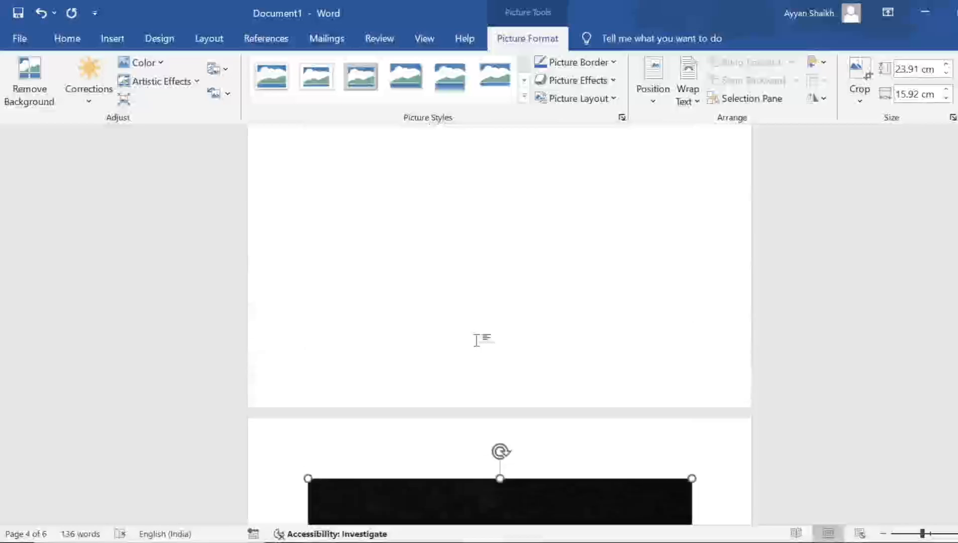
{"action": "scroll", "coordinate": [477, 311], "scroll_direction": "down", "scroll_amount": 12}
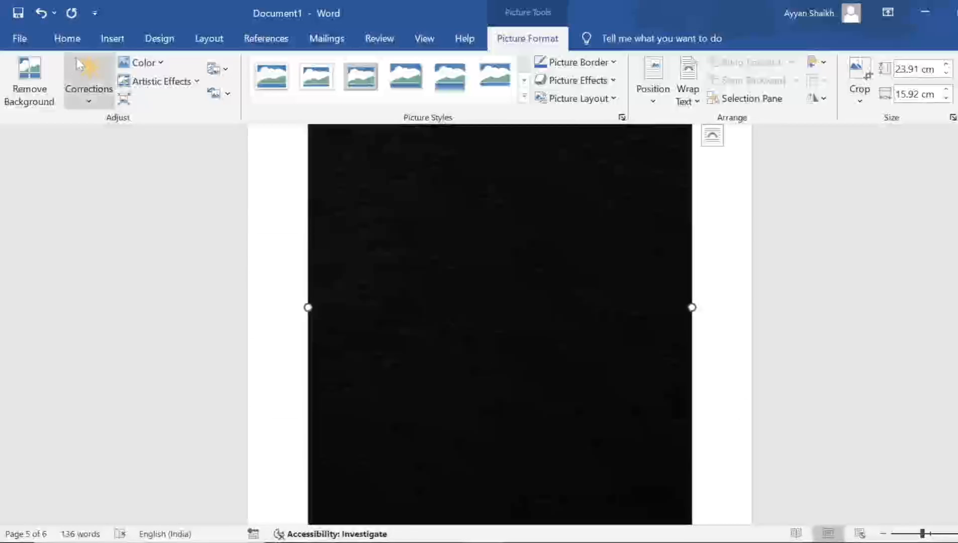
Undo the picture insertion below the tiger paragraph
{"action": "left_click", "coordinate": [103, 43]}
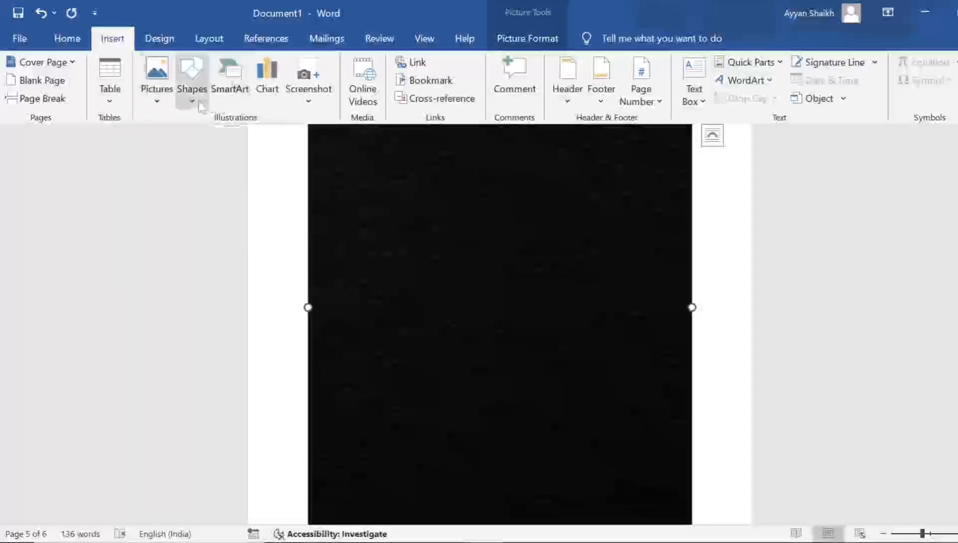
{"action": "key", "text": "ctrl+z"}
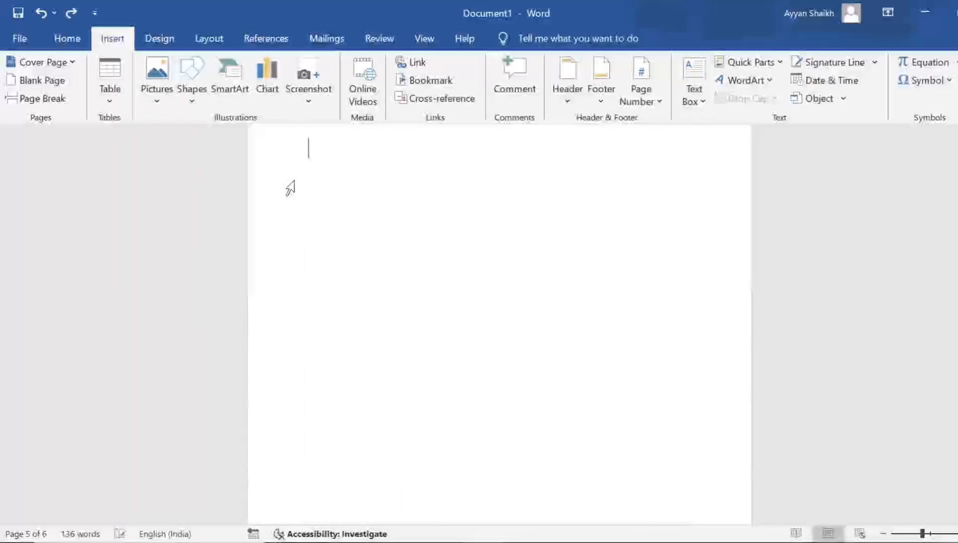
{"action": "scroll", "coordinate": [499, 325], "scroll_direction": "up", "scroll_amount": 2}
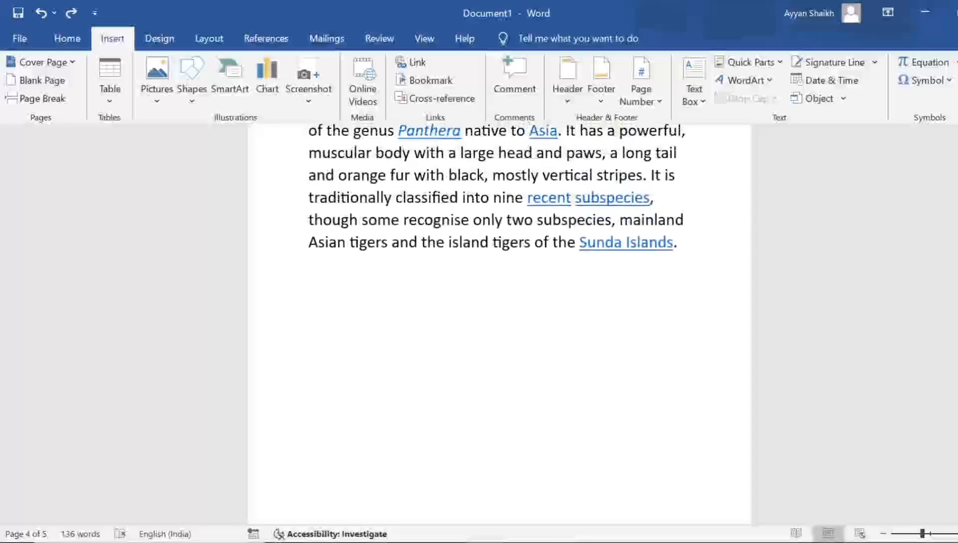
Draw a cloud shape about 3.58 cm high and 6.01 cm wide on the blank area below the tiger text
{"action": "scroll", "coordinate": [499, 324], "scroll_direction": "down", "scroll_amount": 2}
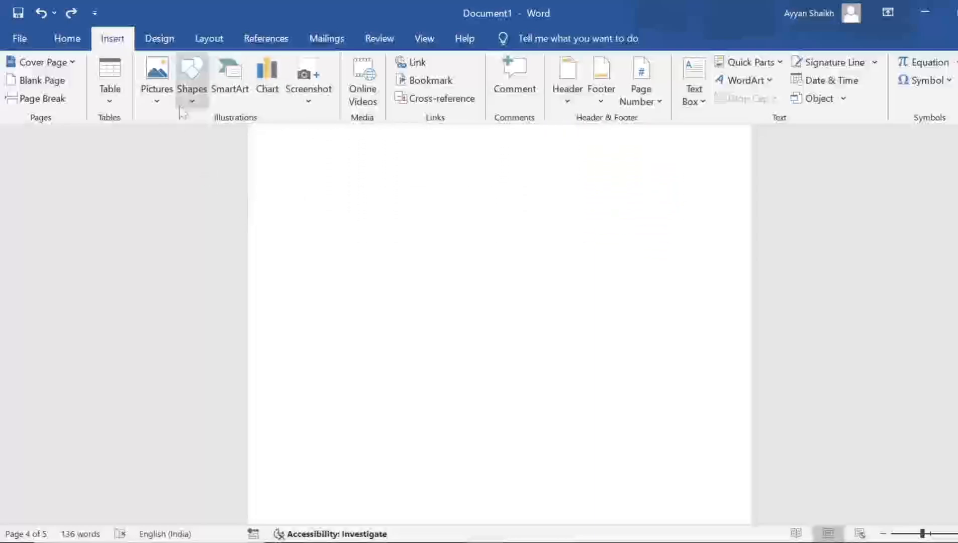
{"action": "left_click", "coordinate": [194, 107]}
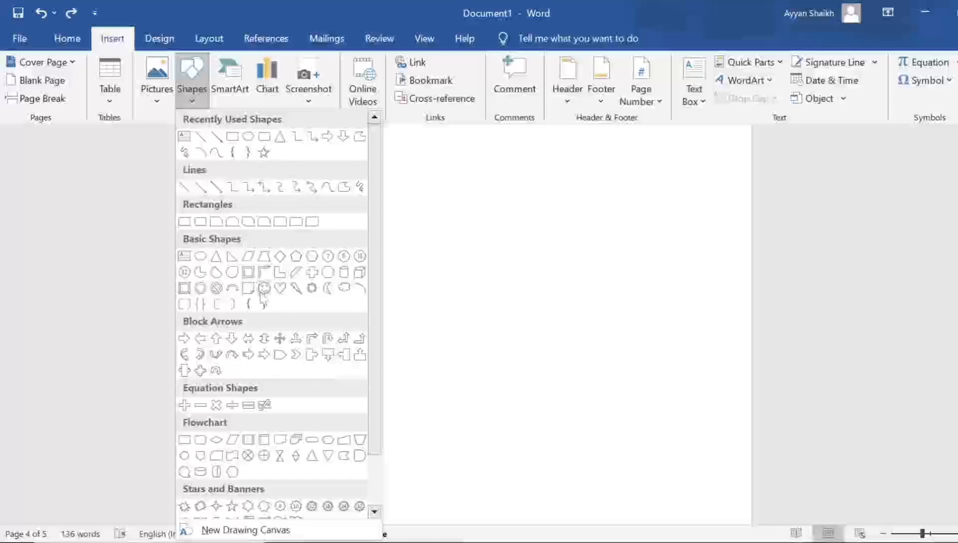
{"action": "left_click", "coordinate": [344, 288]}
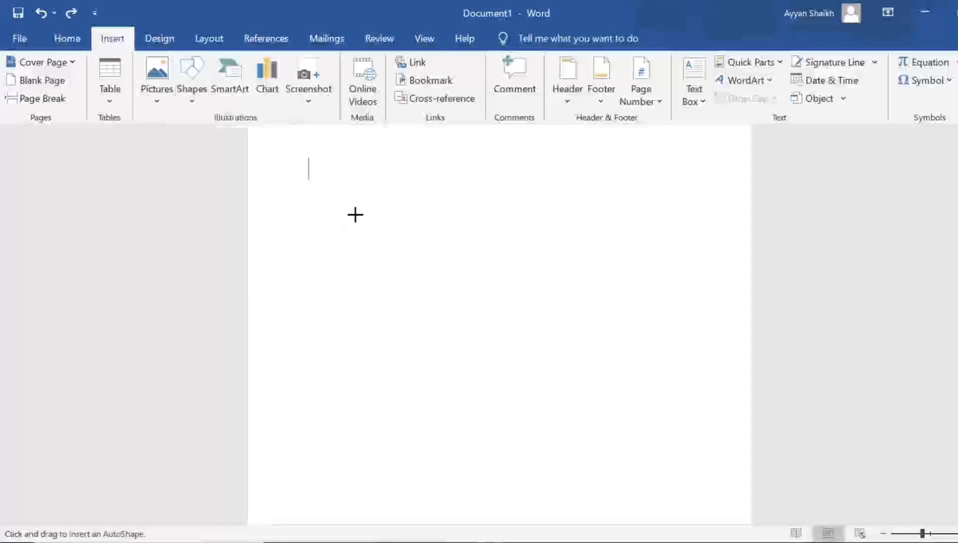
{"action": "left_click_drag", "start_coordinate": [347, 185], "coordinate": [493, 271]}
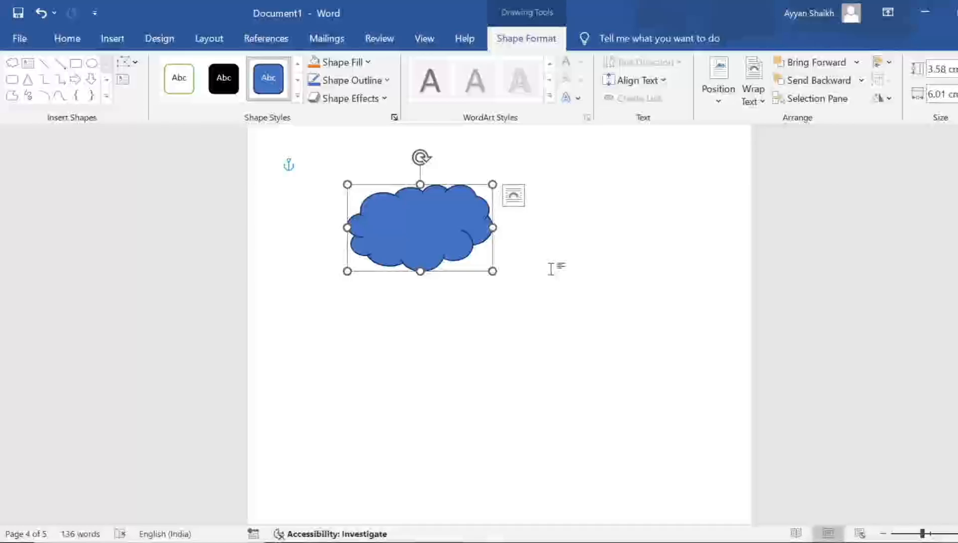
Apply an orange preset shape style to the cloud and change its fill to Light Green
{"action": "left_click", "coordinate": [297, 96]}
{"action": "left_click", "coordinate": [267, 161]}
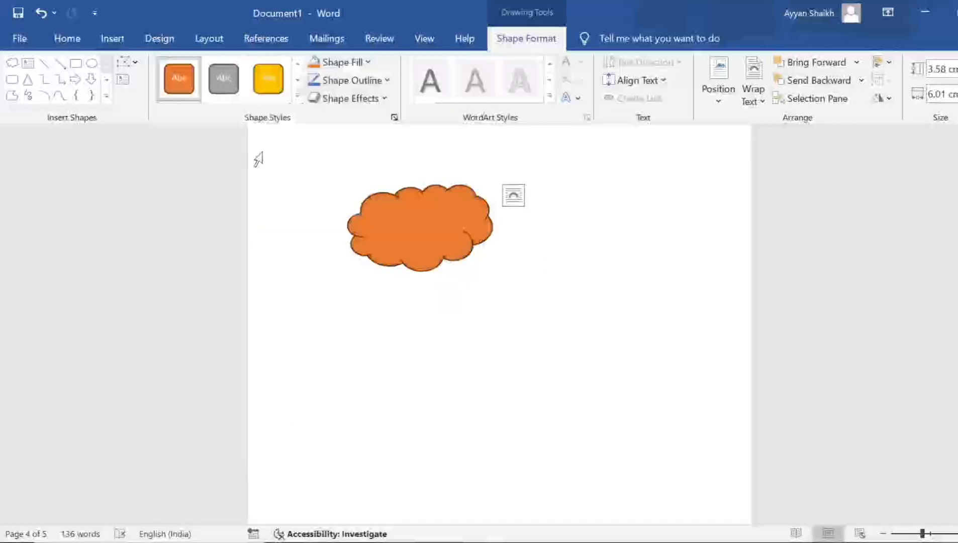
{"action": "left_click", "coordinate": [342, 62]}
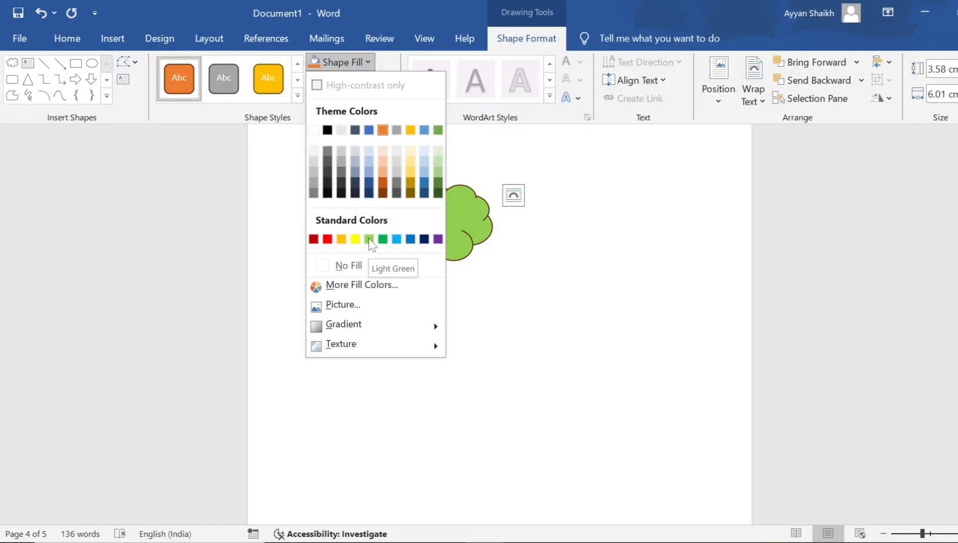
{"action": "left_click", "coordinate": [369, 239]}
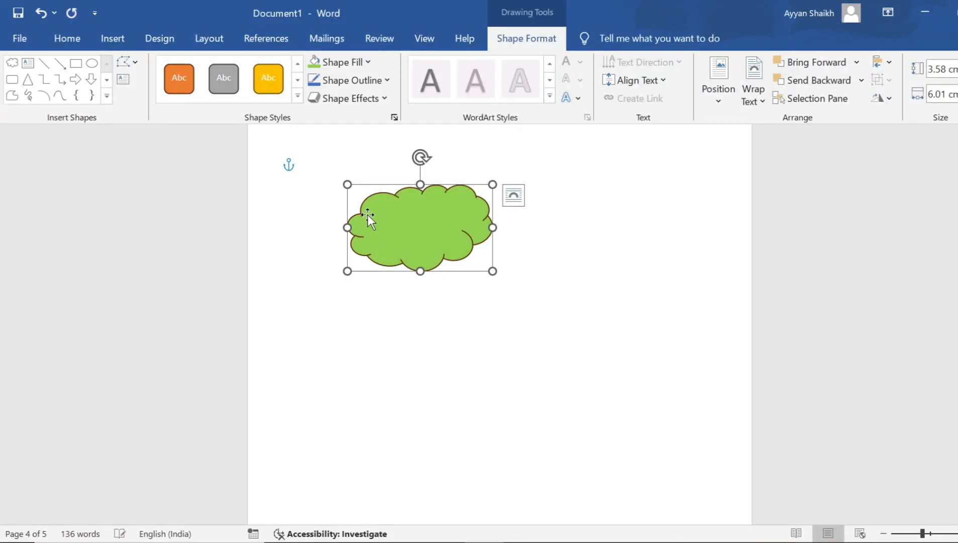
Give the cloud a red outline with a 2¼ pt weight and deselect the shape
{"action": "left_click", "coordinate": [386, 81]}
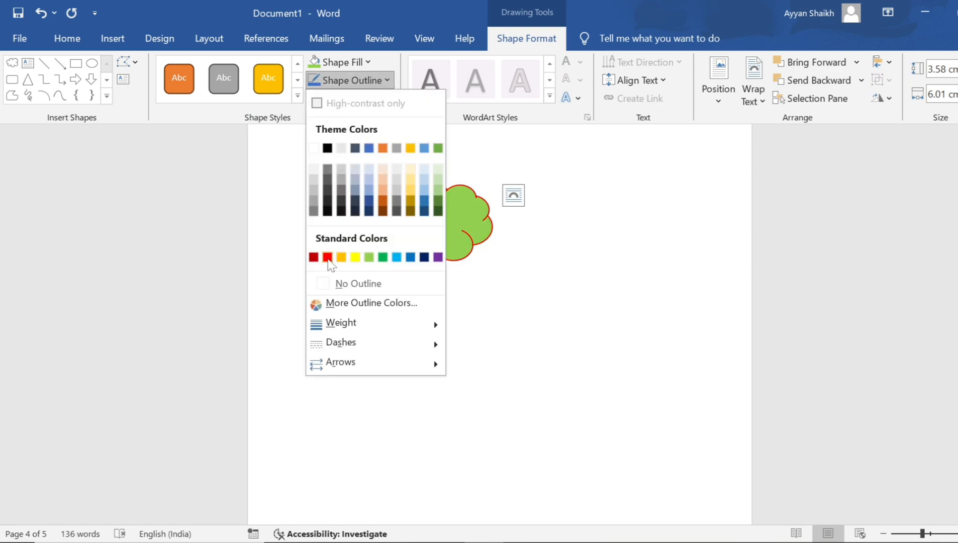
{"action": "left_click", "coordinate": [327, 257]}
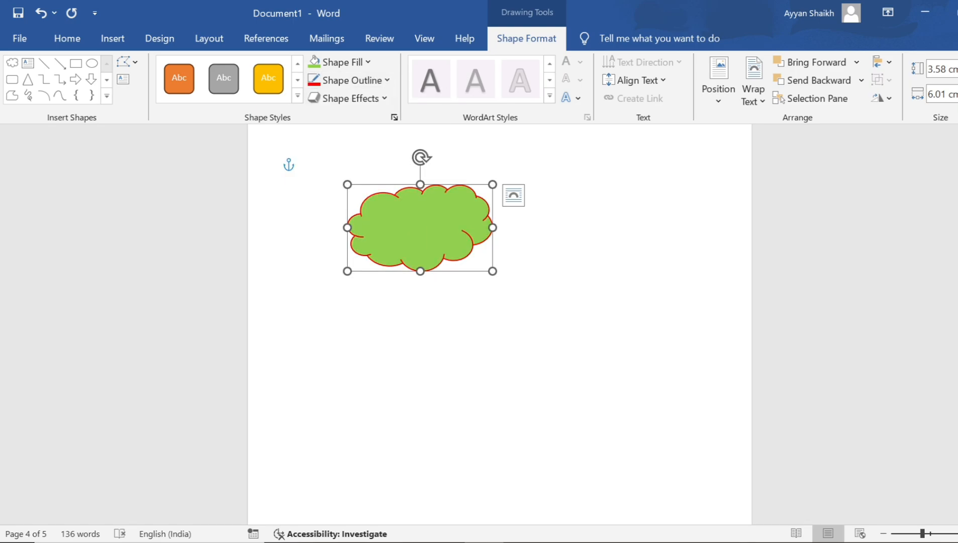
{"action": "left_click", "coordinate": [383, 81]}
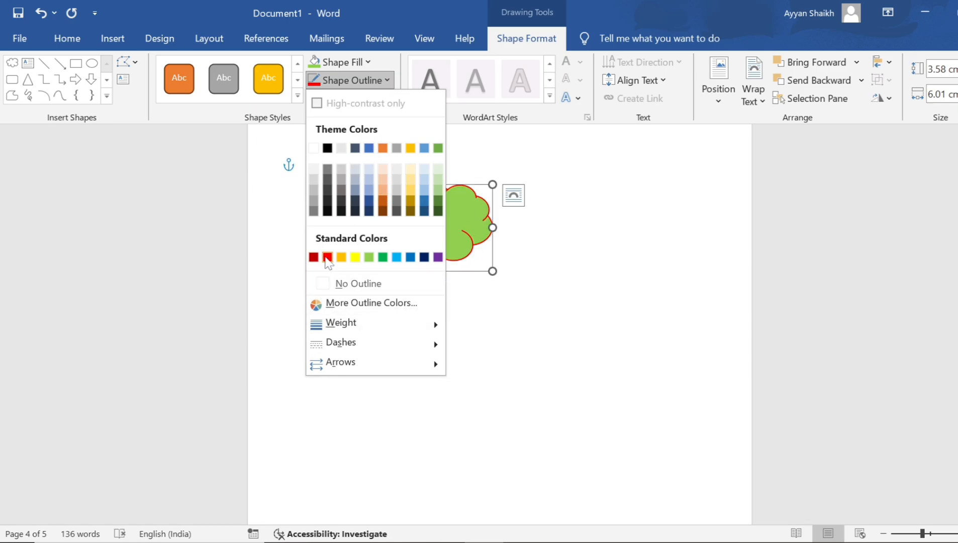
{"action": "mouse_move", "coordinate": [348, 324]}
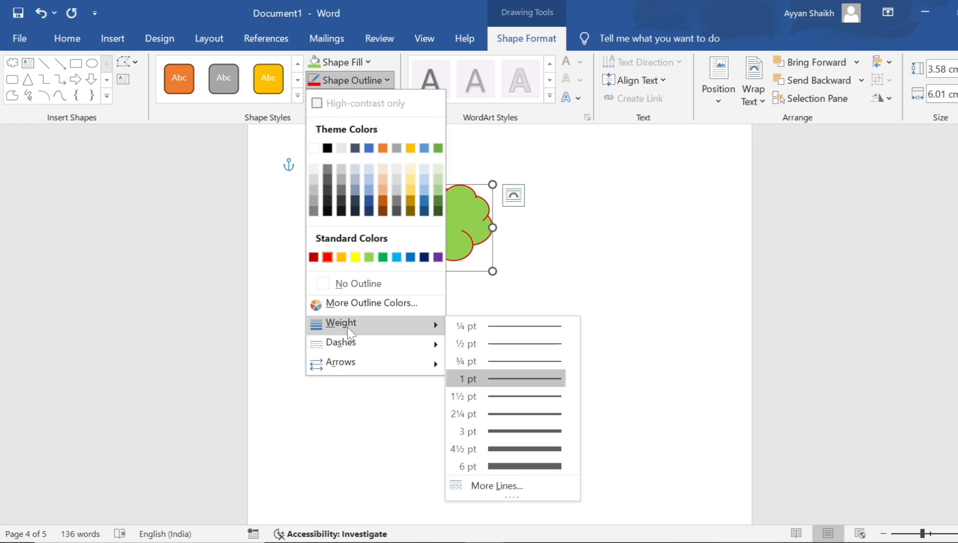
{"action": "left_click", "coordinate": [492, 418]}
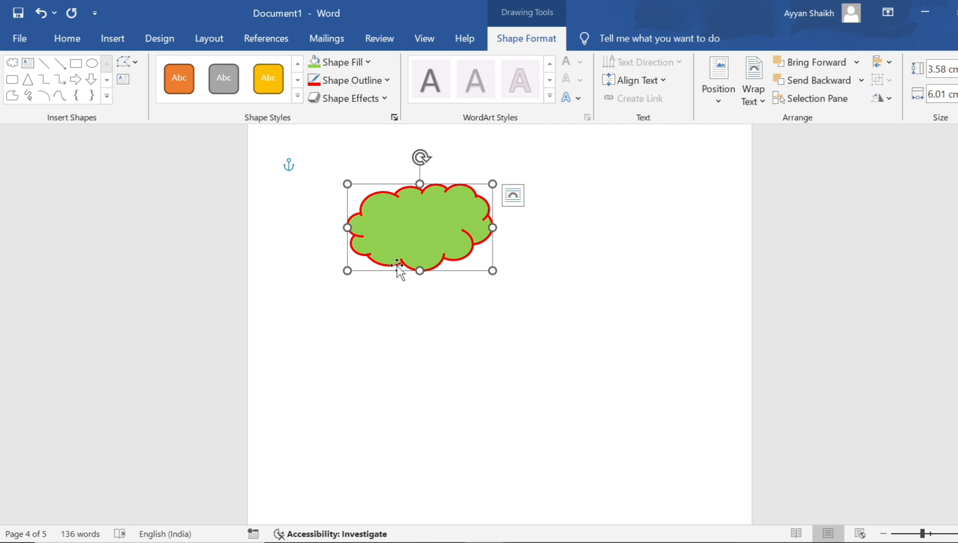
{"action": "left_click", "coordinate": [308, 169]}
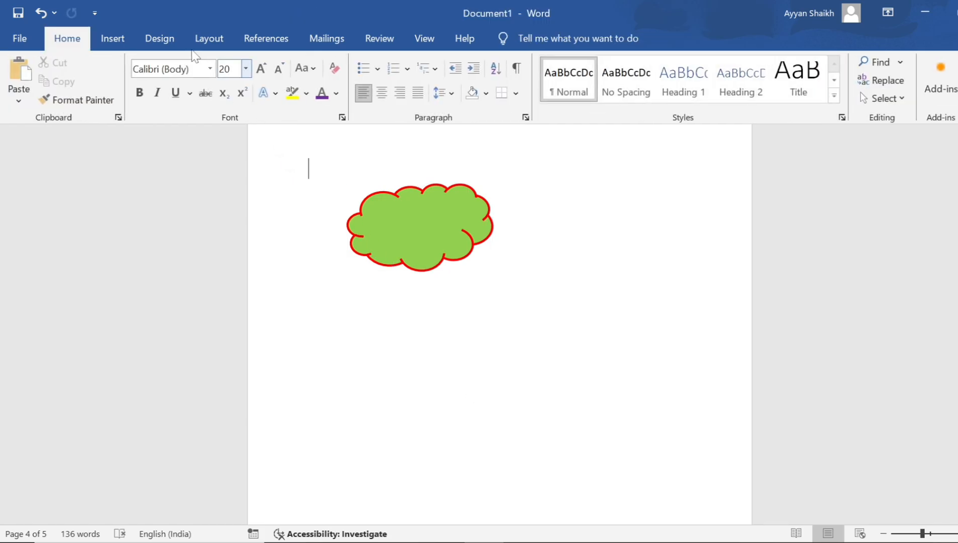
View the chart types available for insertion and leave without inserting a chart
{"action": "left_click", "coordinate": [162, 45]}
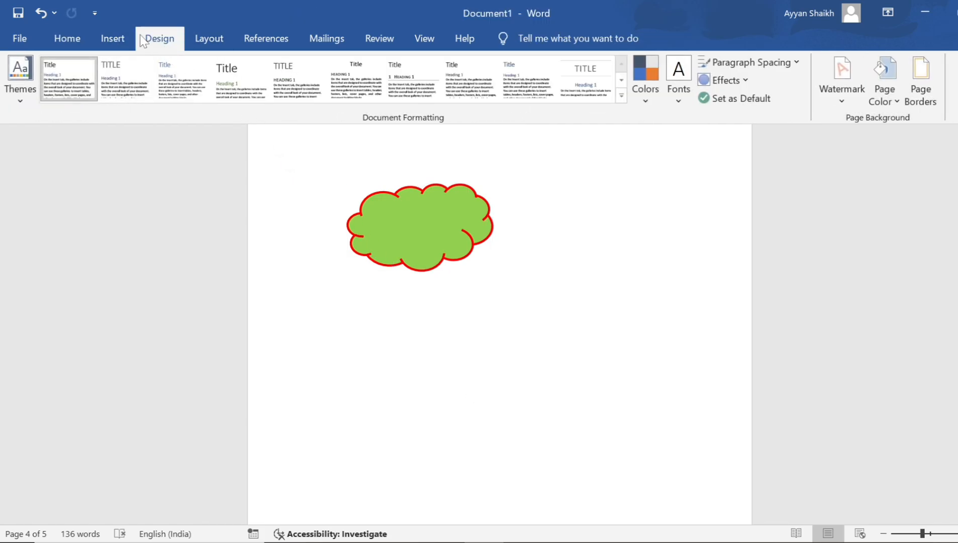
{"action": "left_click", "coordinate": [118, 40]}
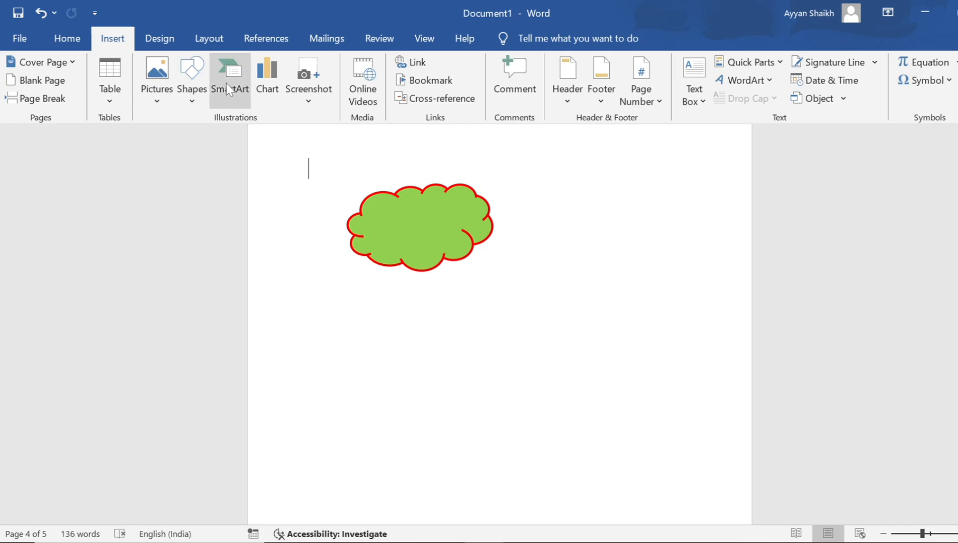
{"action": "left_click", "coordinate": [263, 90]}
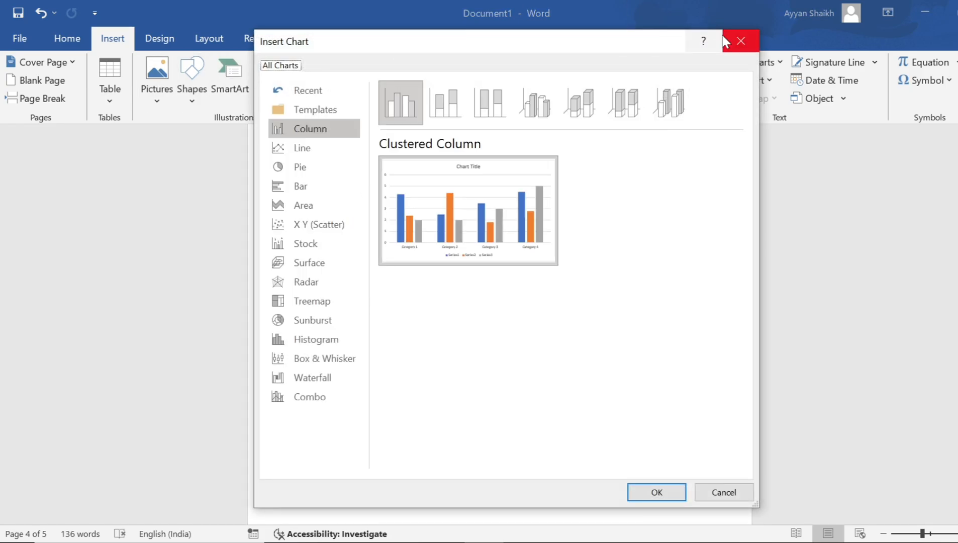
{"action": "left_click", "coordinate": [740, 40]}
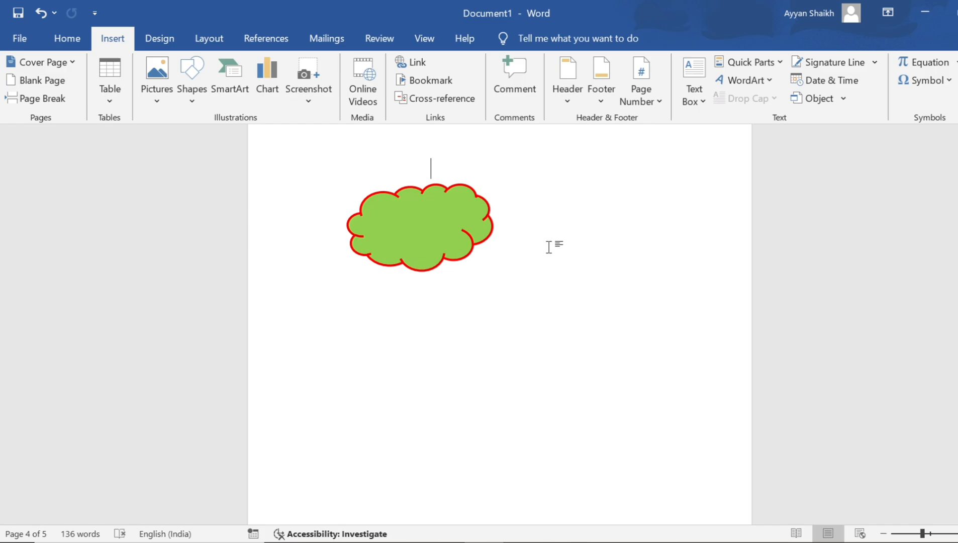
Delete the green cloud shape from the page
{"action": "left_click", "coordinate": [460, 231]}
{"action": "key", "text": "Delete"}
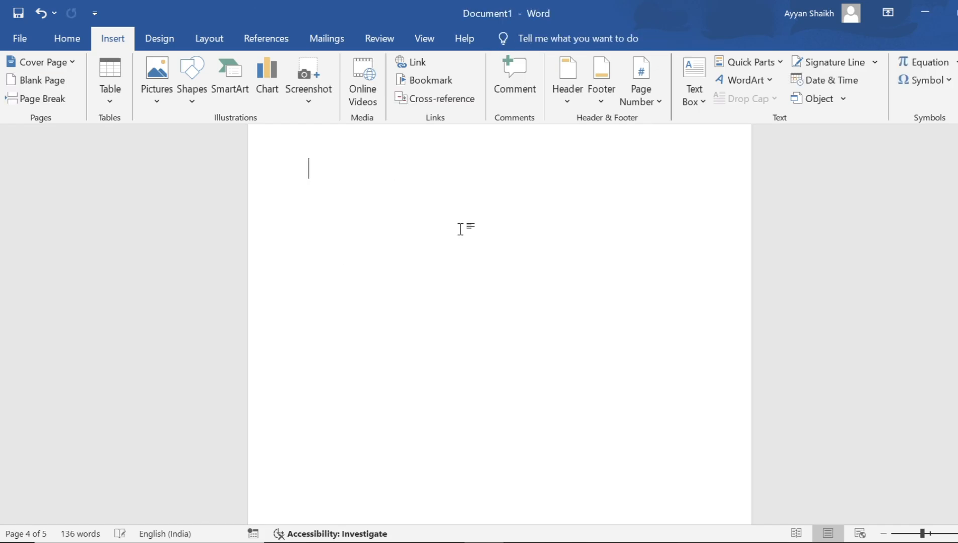
Insert a table with six columns and four rows on the empty page and place the cursor below it
{"action": "left_click", "coordinate": [110, 81]}
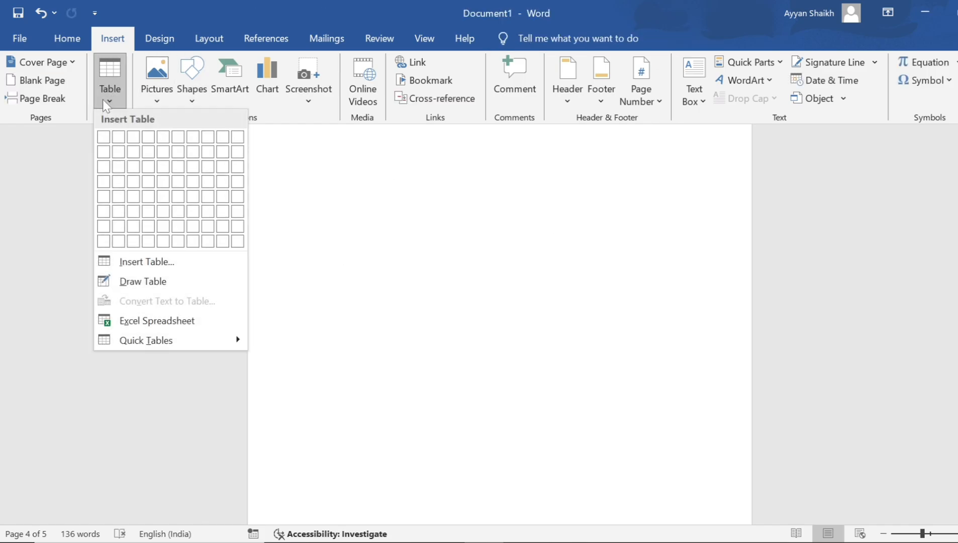
{"action": "left_click", "coordinate": [179, 181]}
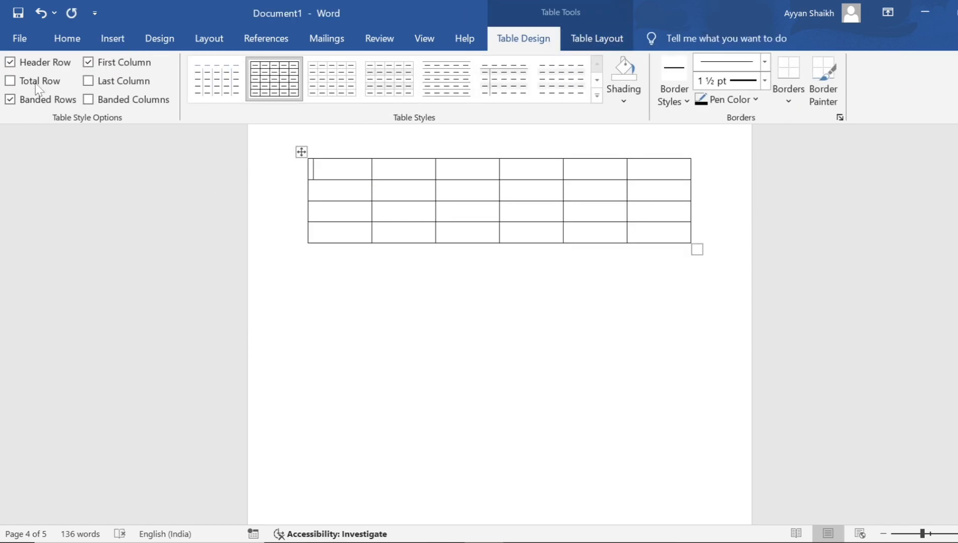
{"action": "left_click", "coordinate": [108, 40]}
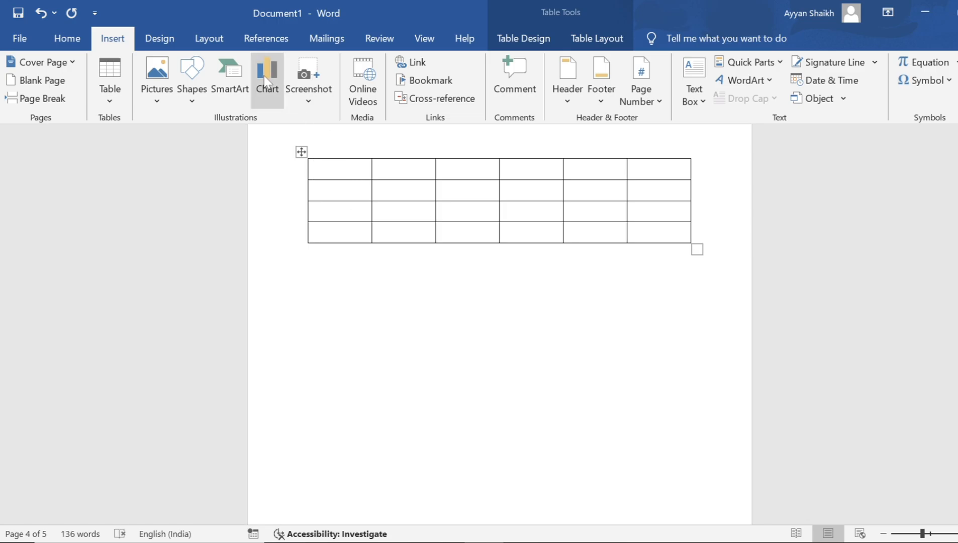
{"action": "left_click", "coordinate": [431, 253]}
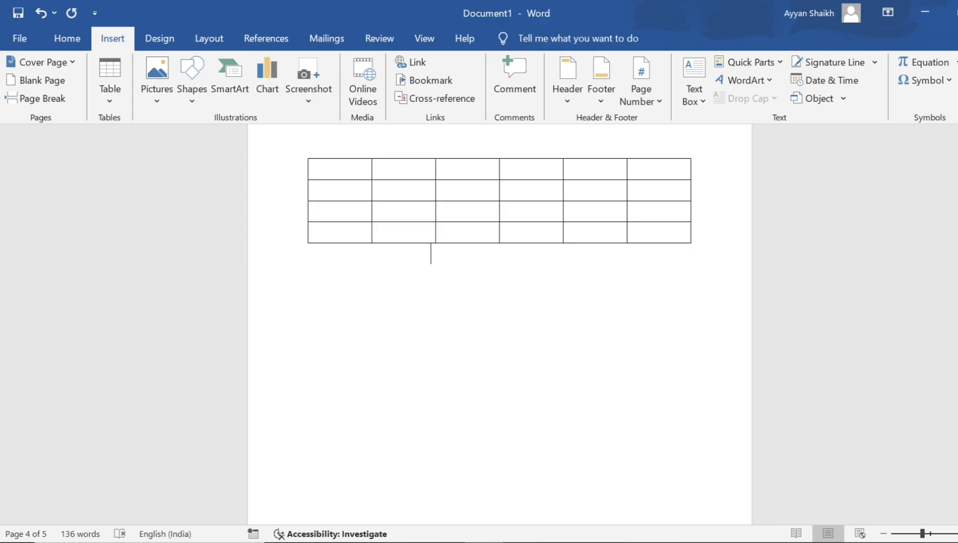